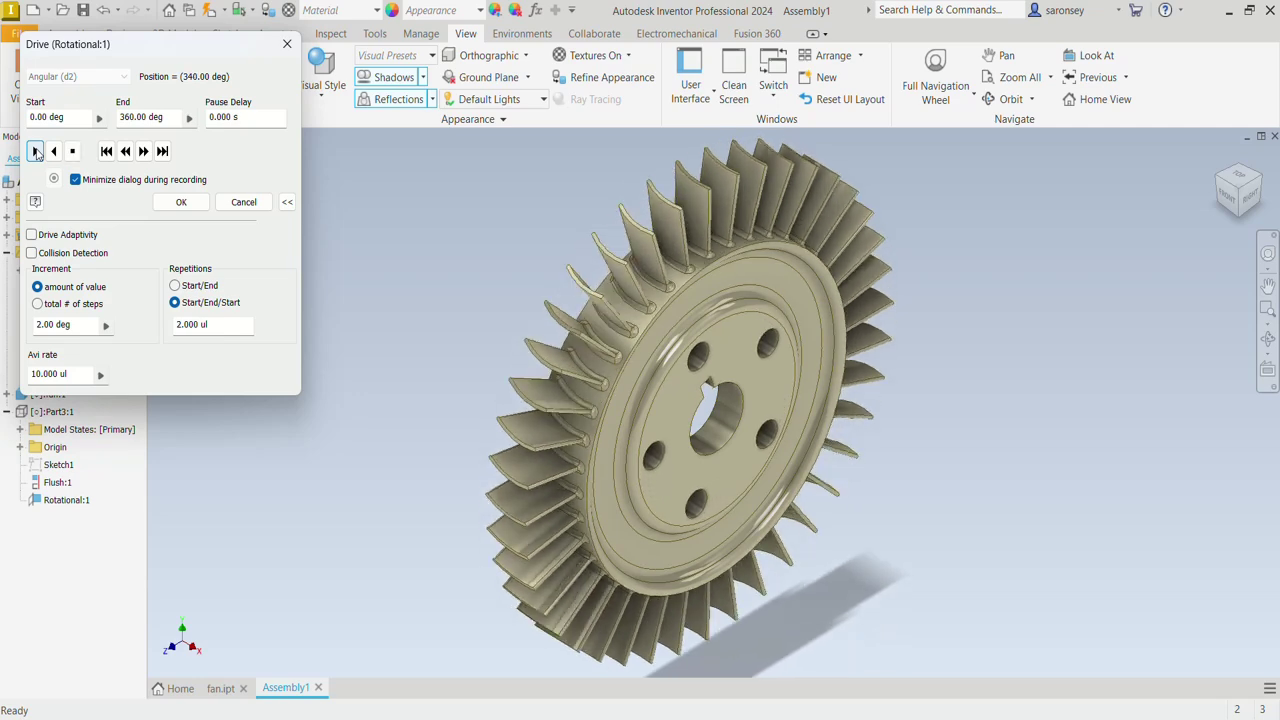
left_click(52, 150)
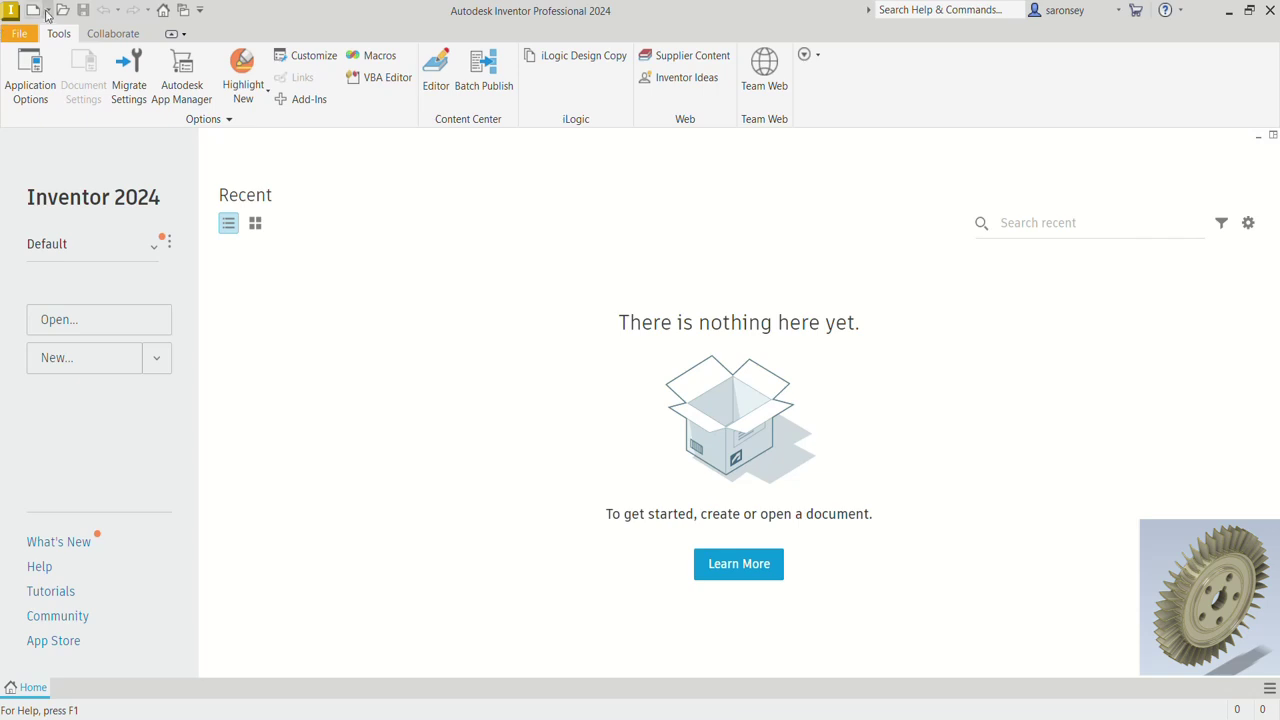
Create a new metric part file from the Standard (mm).ipt template
left_click(46, 14)
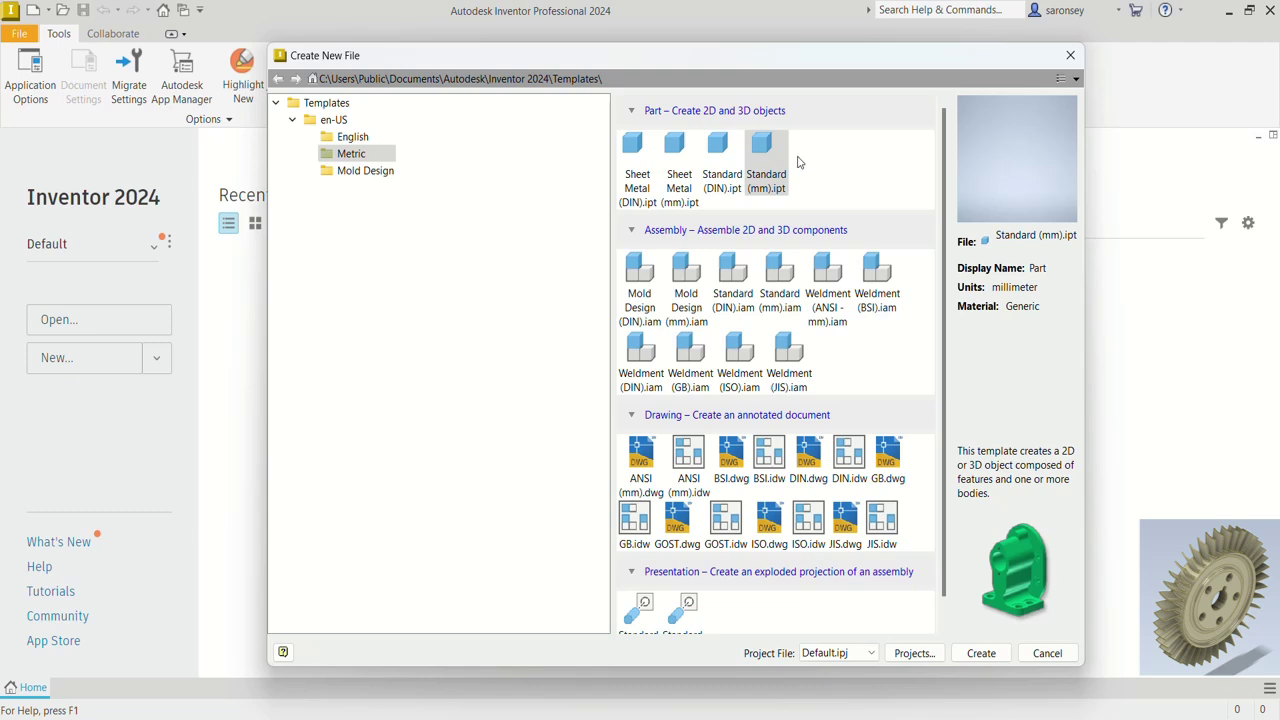
left_click(767, 172)
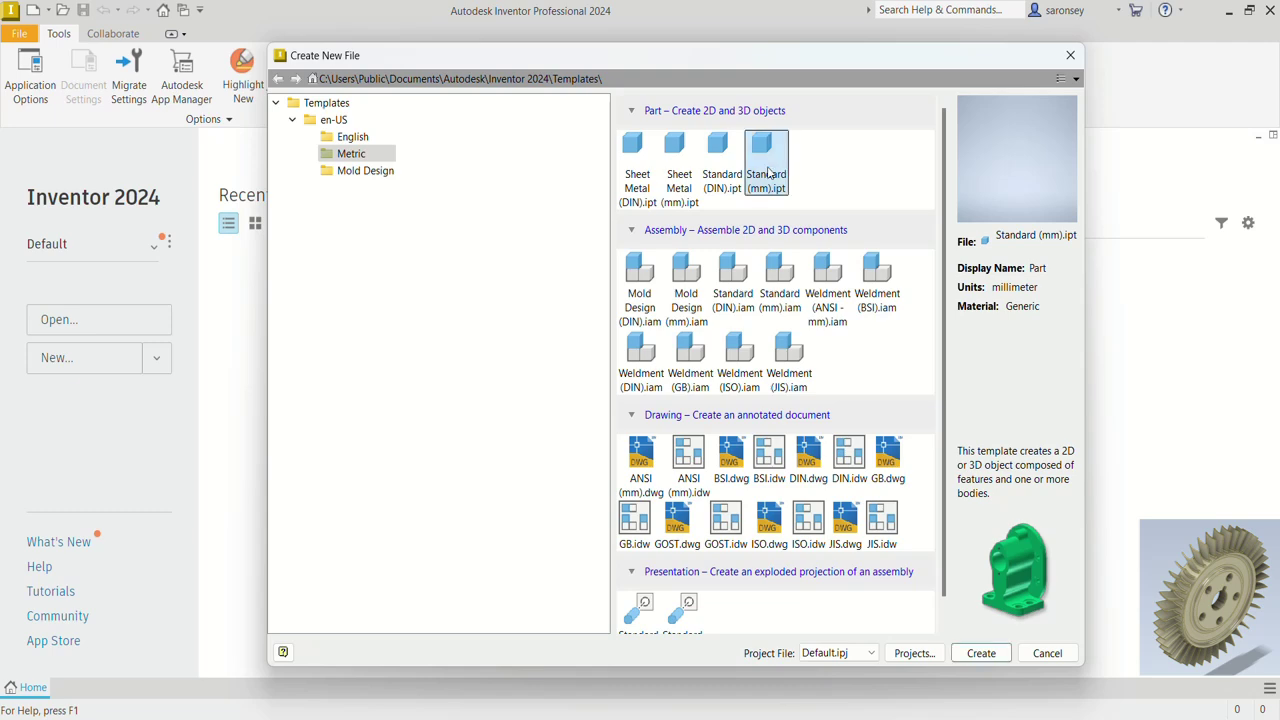
left_click(980, 653)
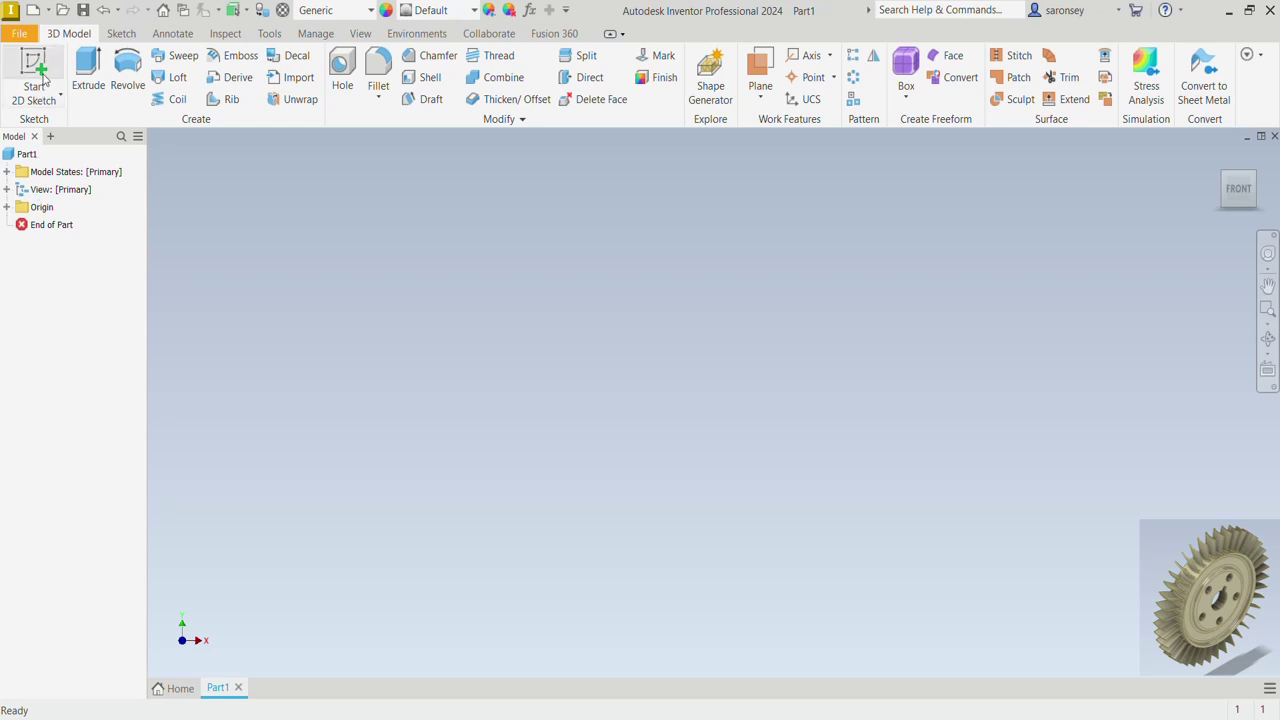
Start a sketch on the horizontal XZ plane and draw a 30 mm diameter circle centred on the origin
left_click(34, 65)
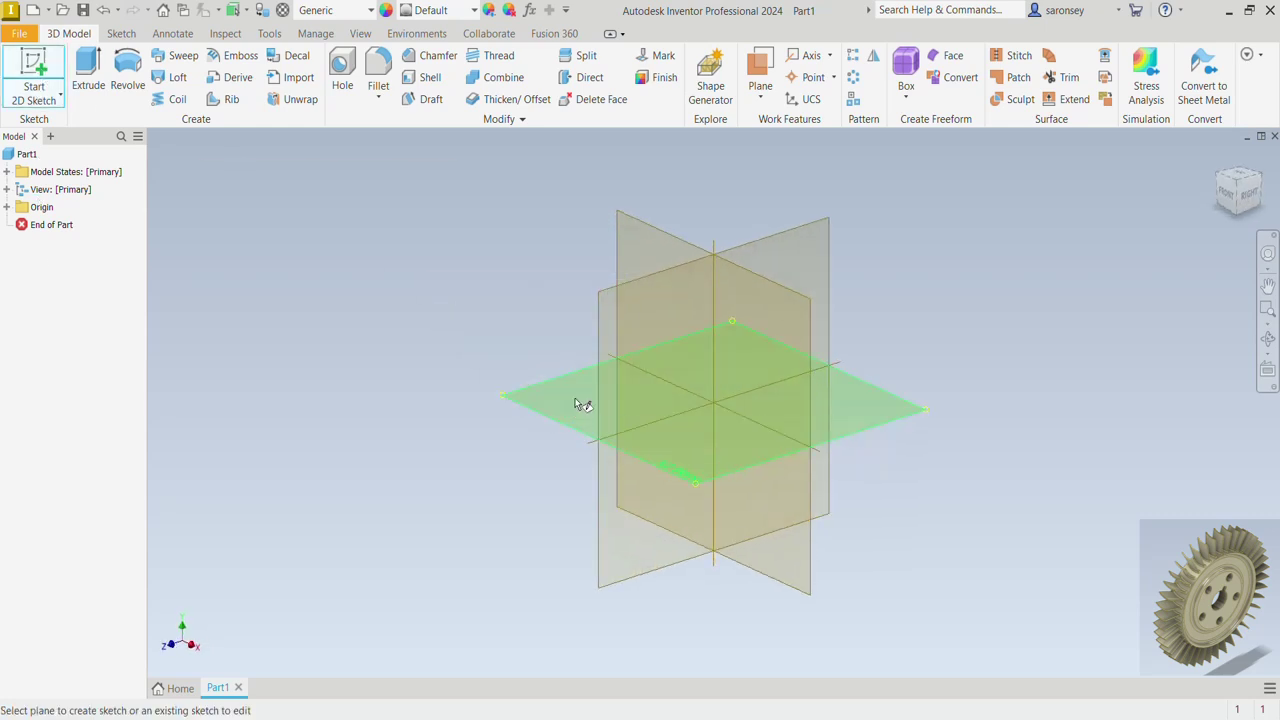
left_click(577, 400)
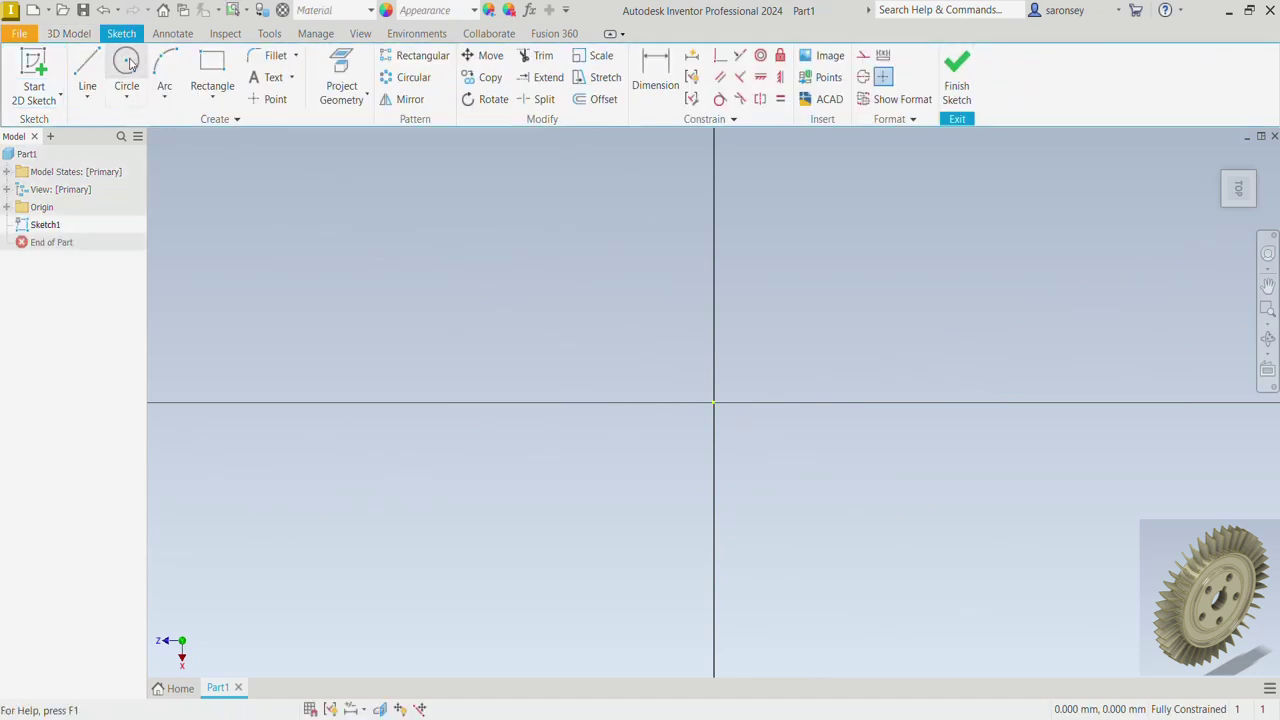
left_click(127, 64)
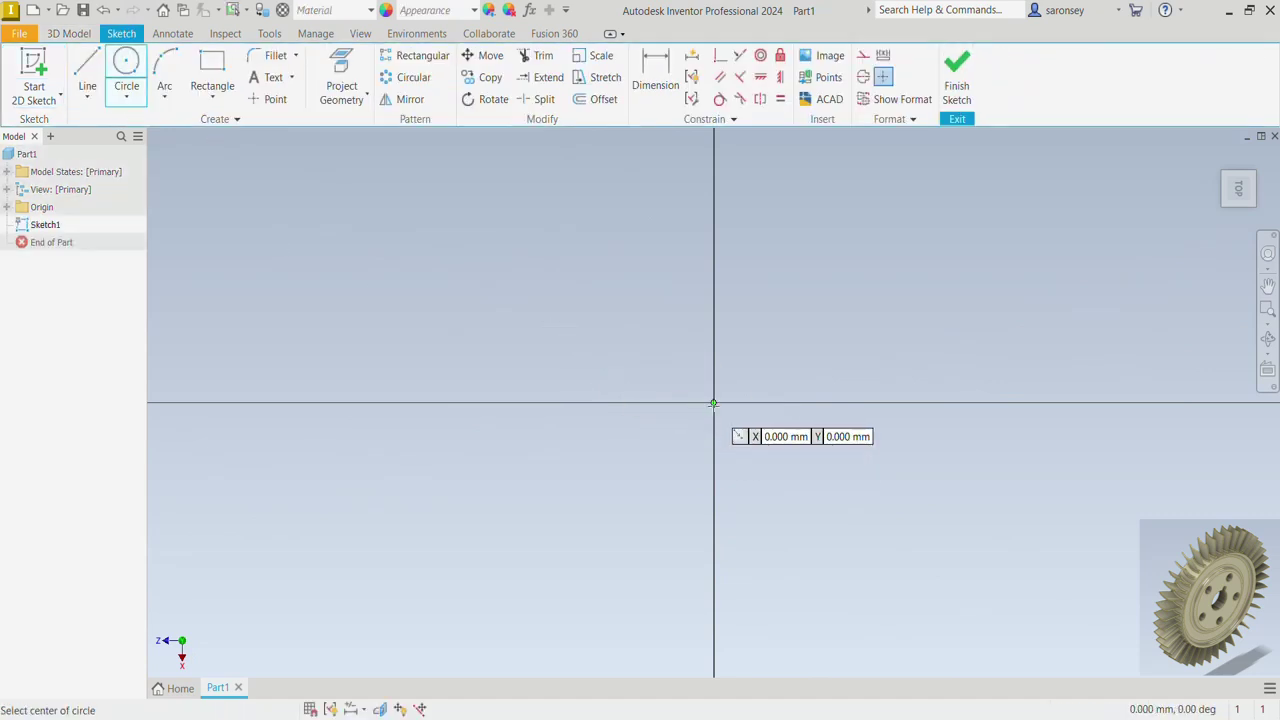
left_click(713, 403)
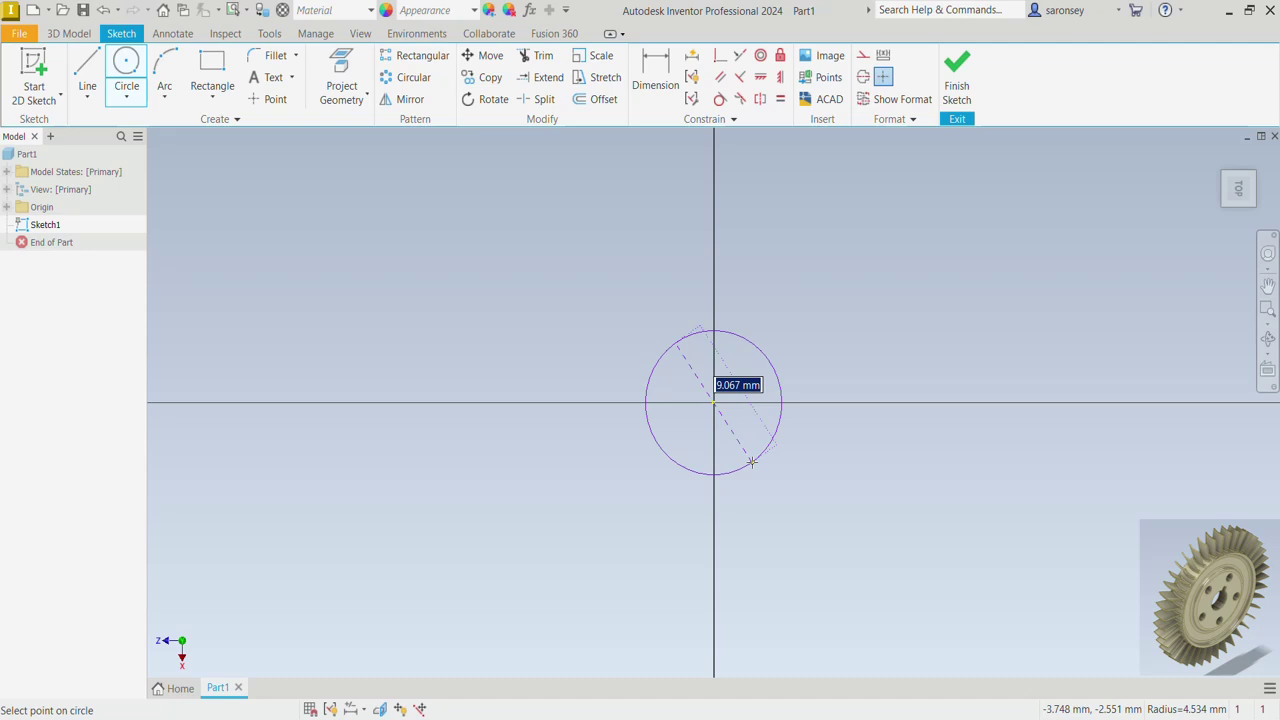
type("30")
key("Return")
scroll(751, 462, "down", 2)
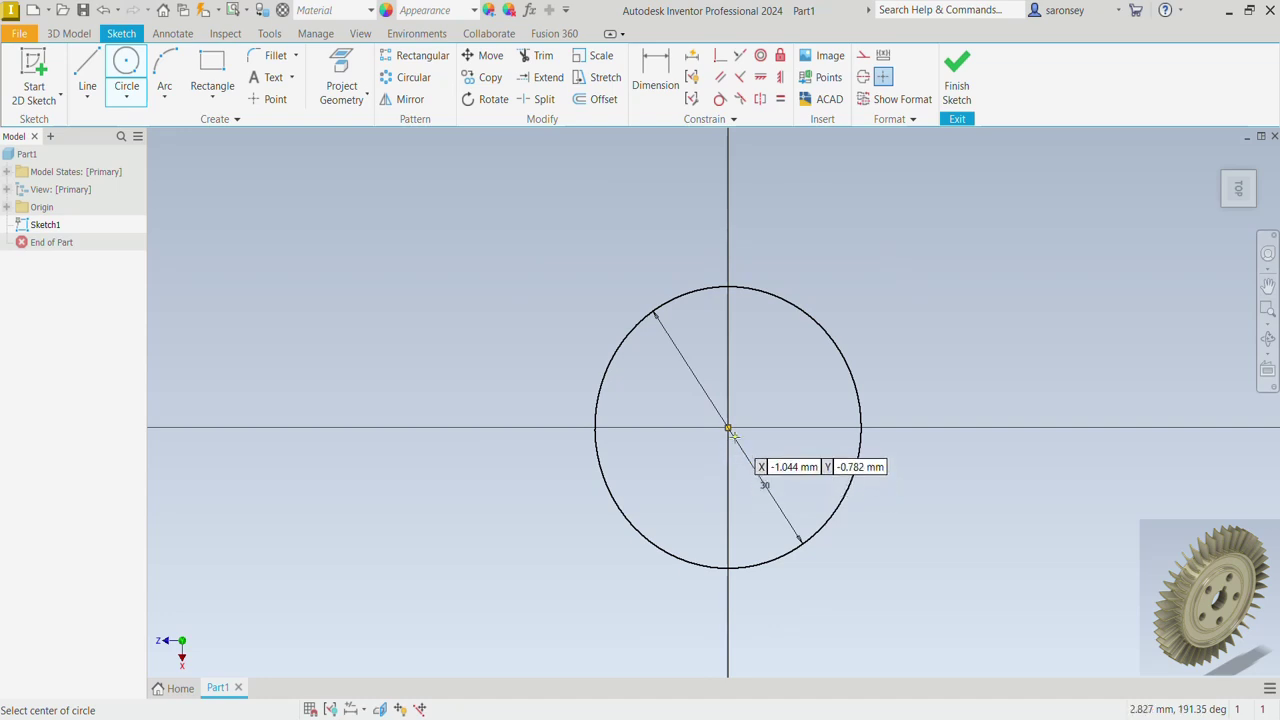
Draw a concentric 145 mm diameter circle around the small circle and finish the sketch
left_click(728, 428)
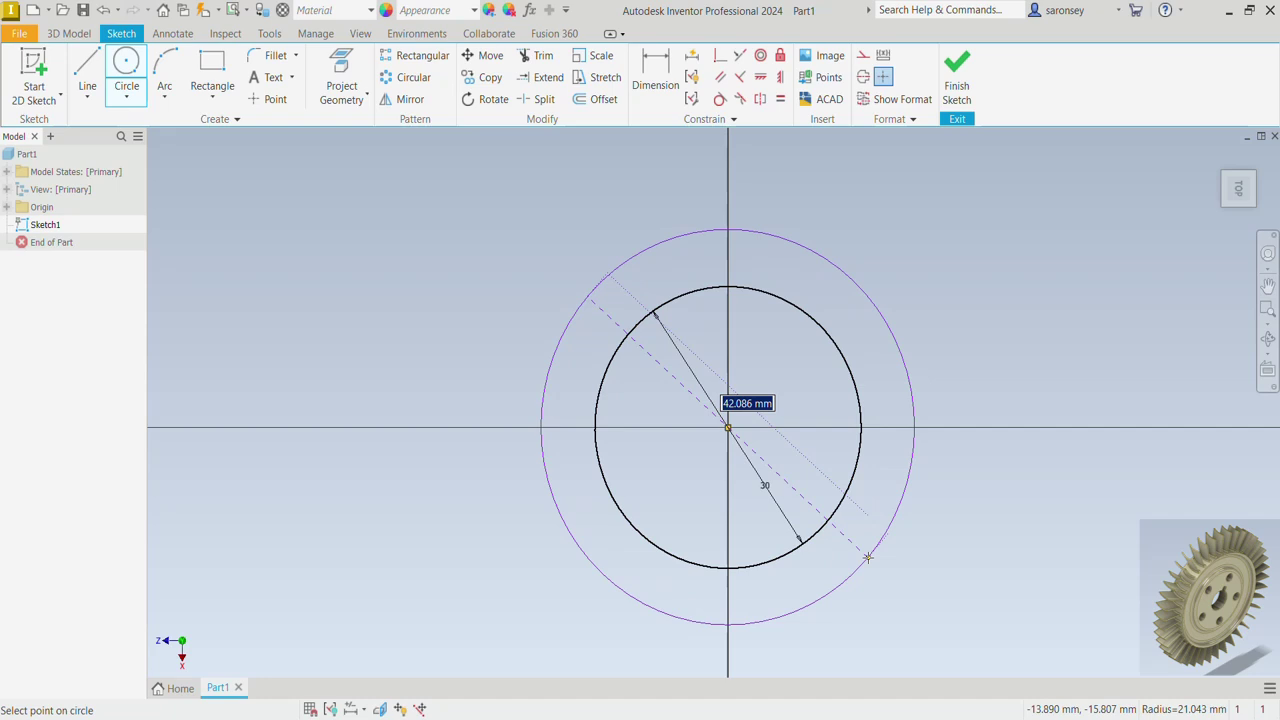
type("145")
key("Return")
scroll(868, 557, "down", 3)
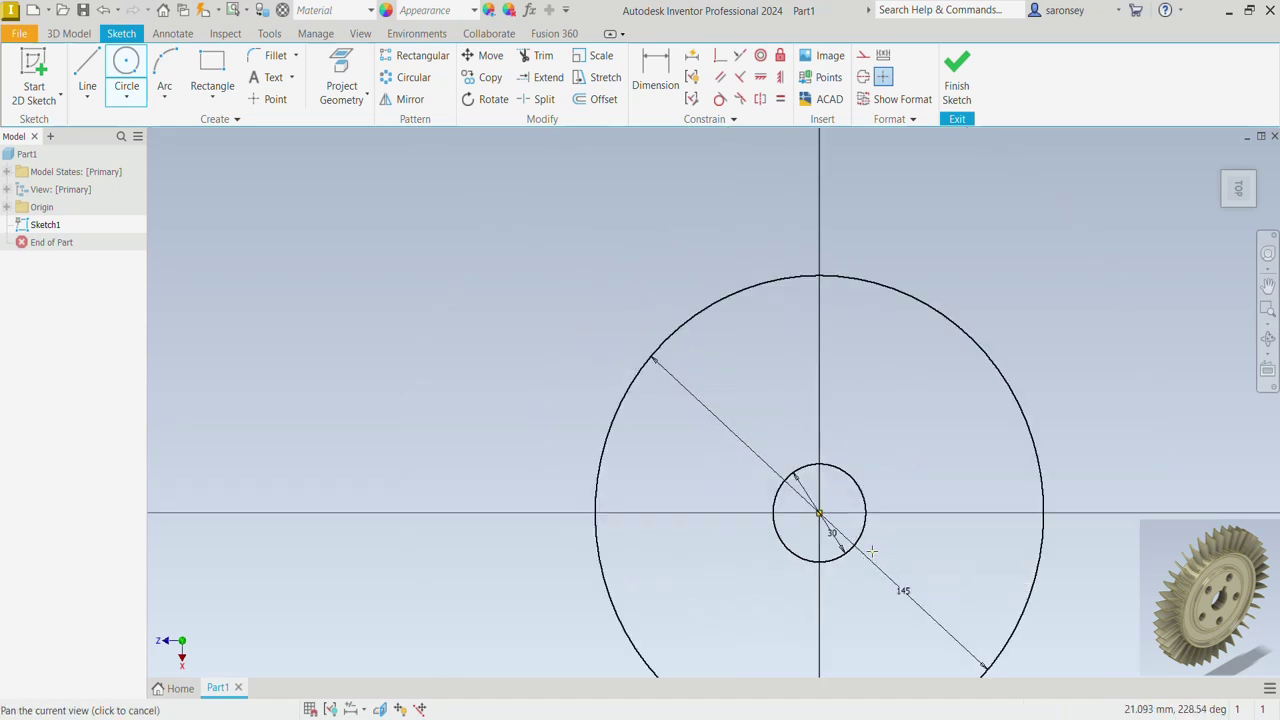
scroll(868, 557, "up", 3)
scroll(796, 443, "down", 4)
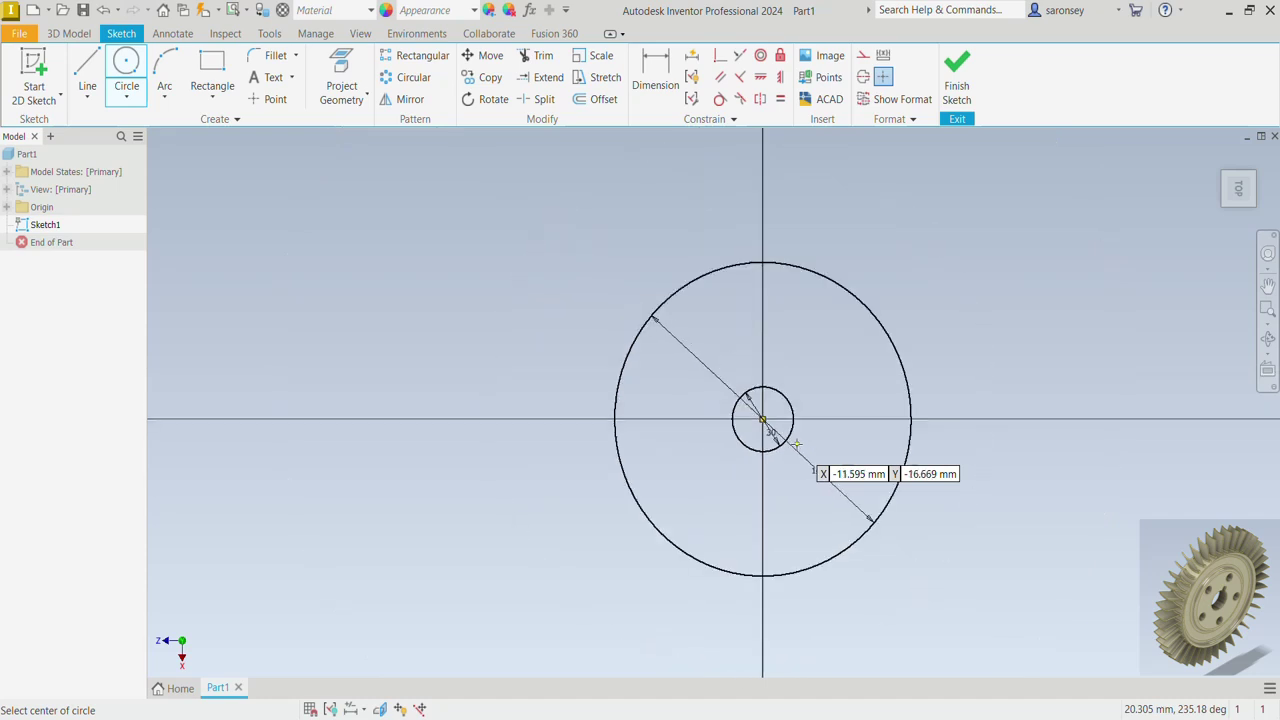
scroll(795, 443, "up", 2)
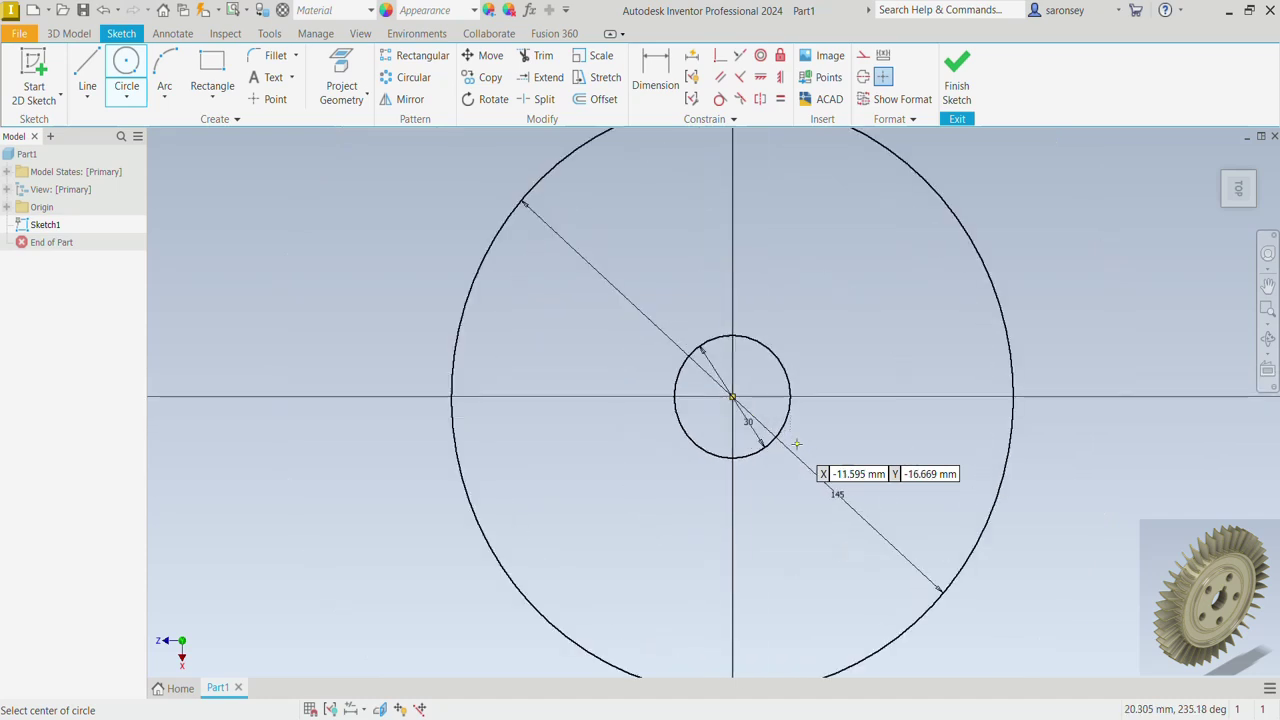
scroll(796, 443, "down", 2)
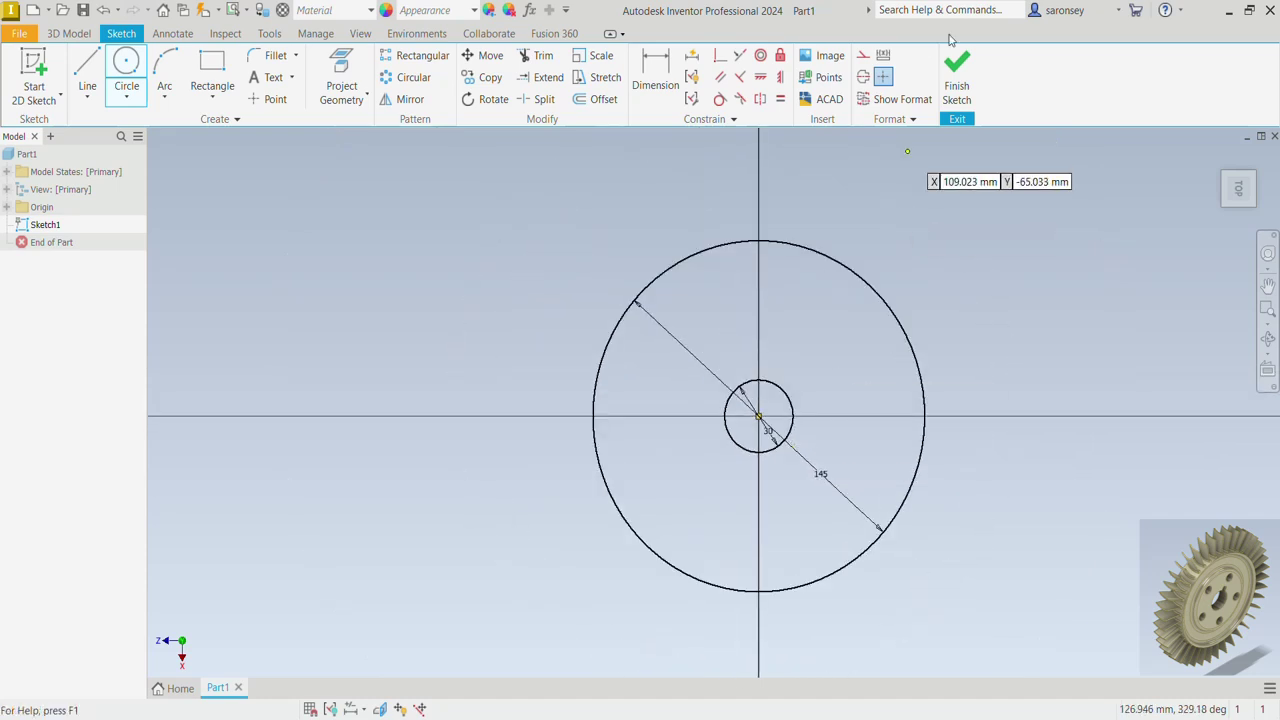
left_click(964, 98)
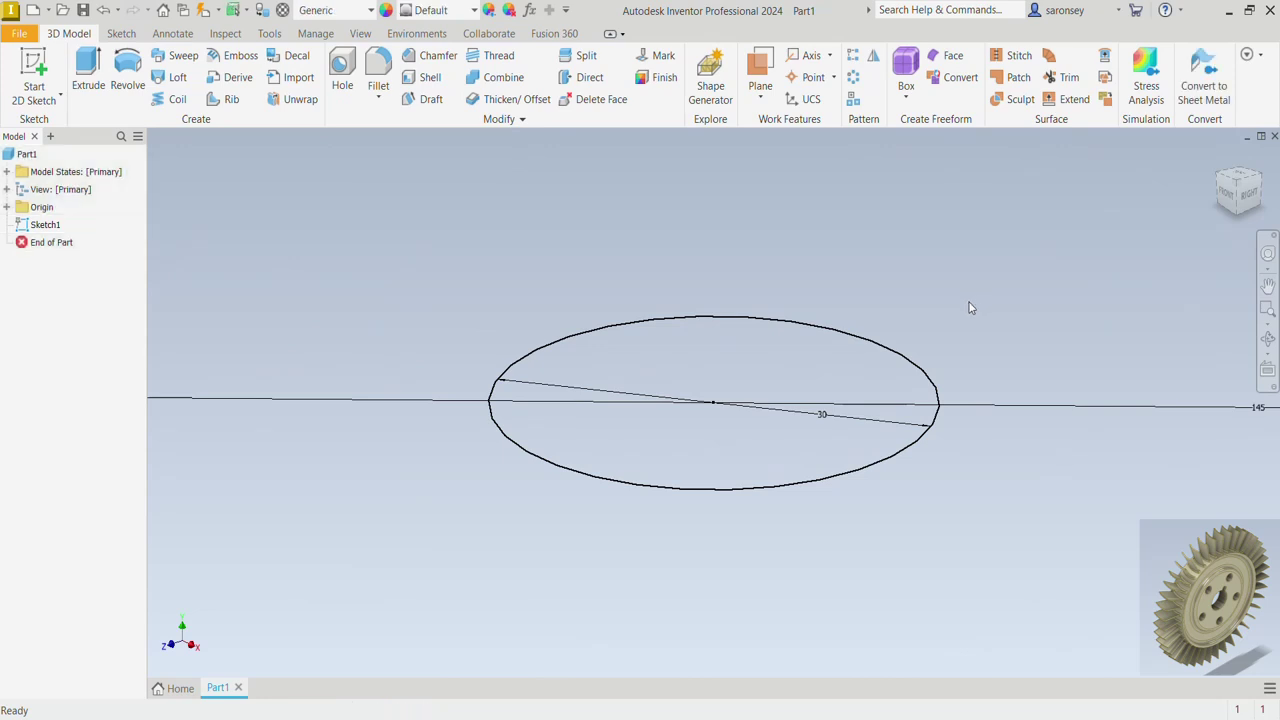
Extrude the ring between the two circles 30 mm downward, in the flipped direction from the sketch plane
left_click(99, 80)
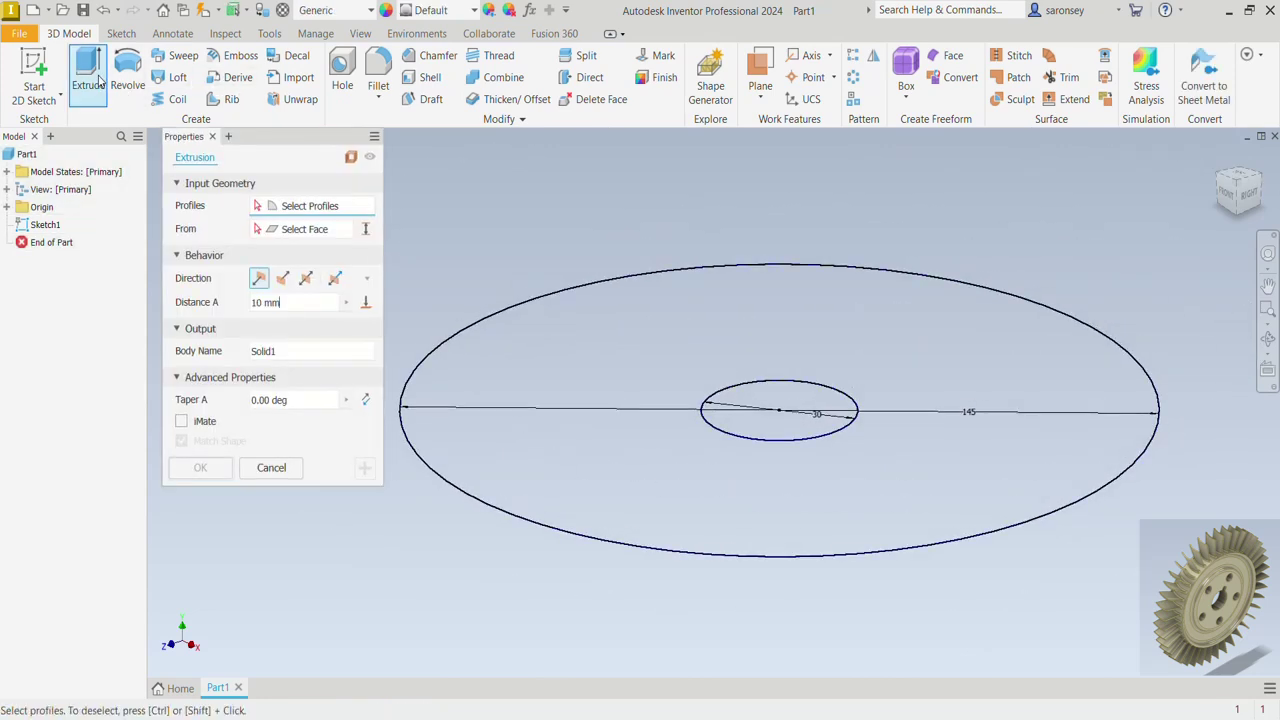
left_click(596, 369)
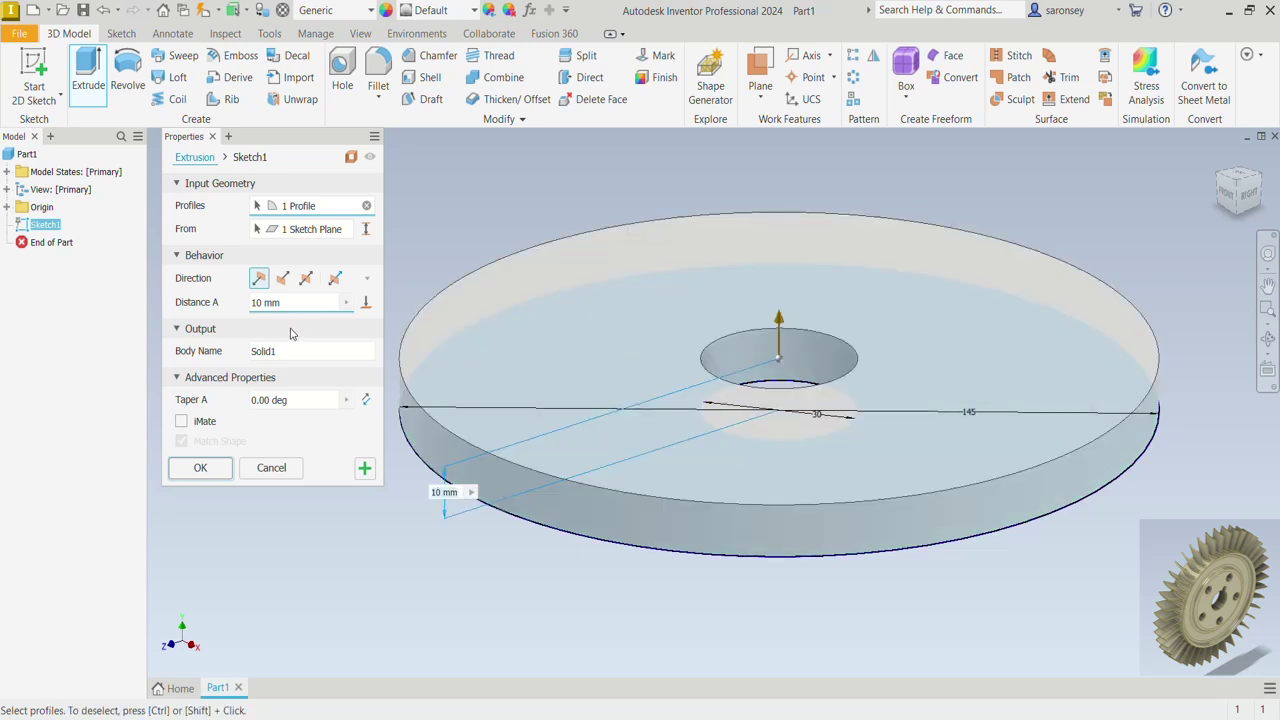
left_click(284, 280)
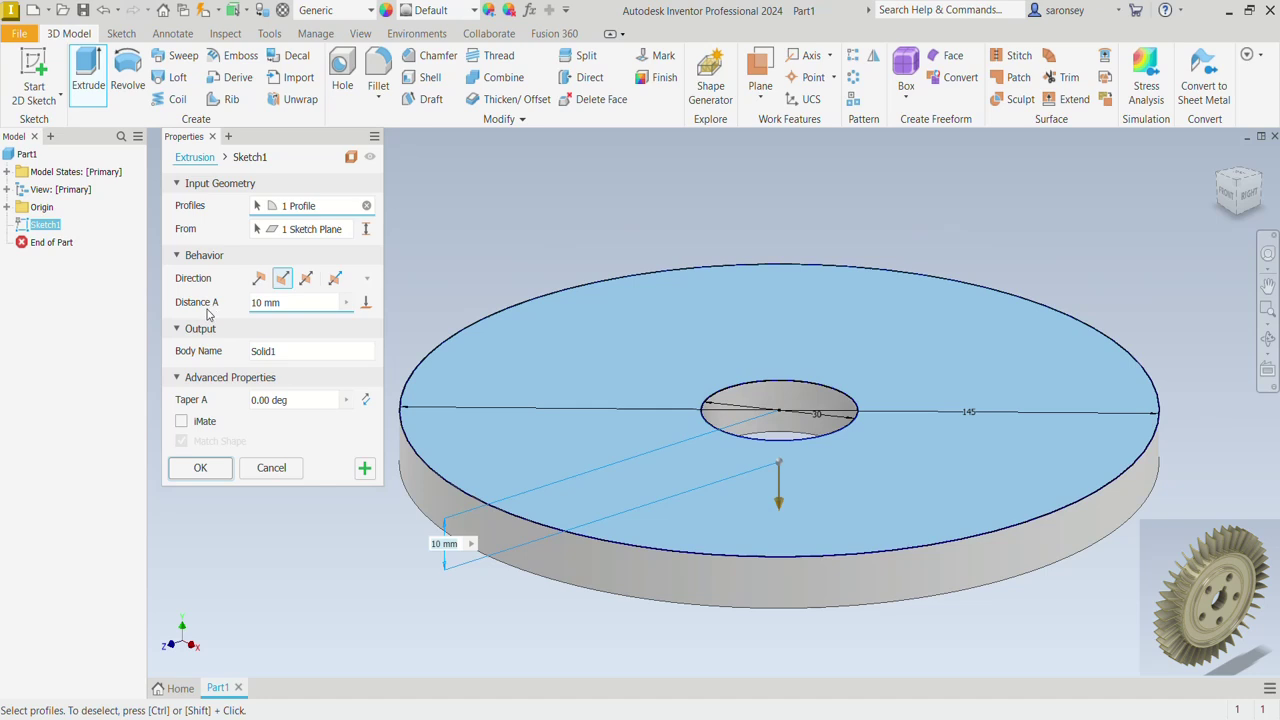
left_click_drag(283, 305, 240, 312)
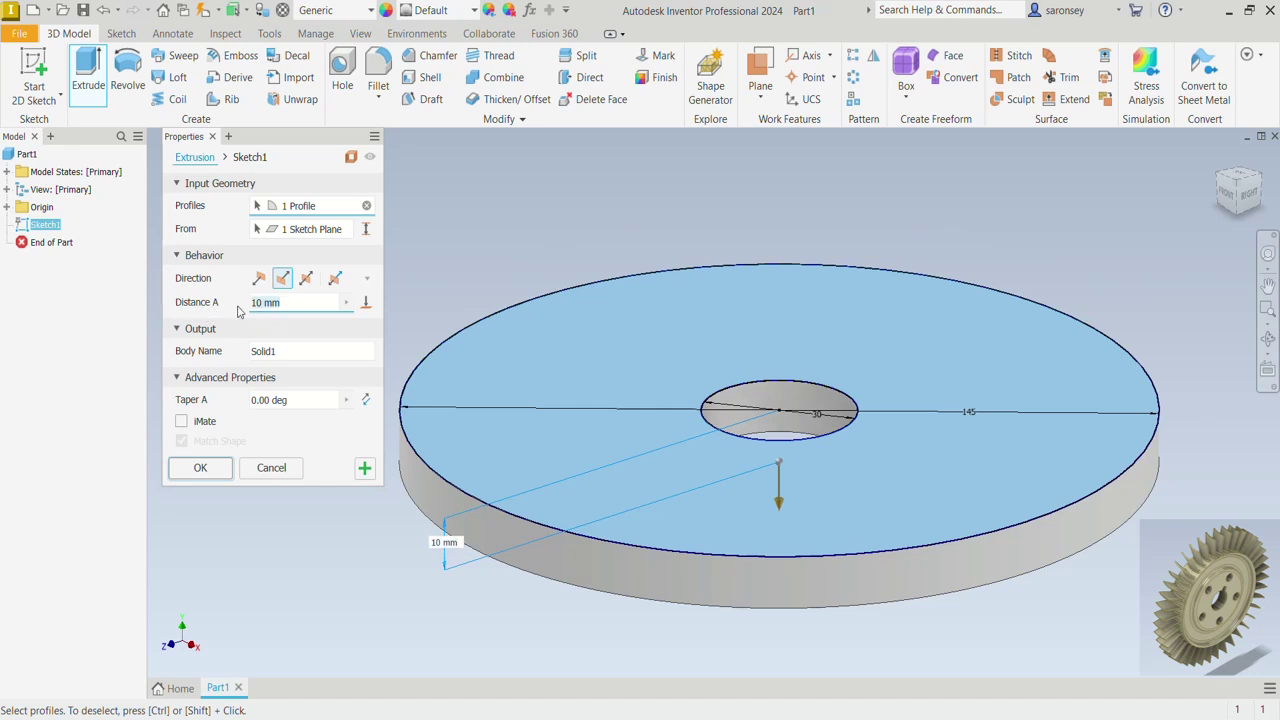
type("30")
left_click(200, 468)
Start a sketch on the YZ plane and slice the graphics to expose the disc's cross-section
scroll(675, 458, "down", 3)
middle_click_drag(686, 454, 634, 409)
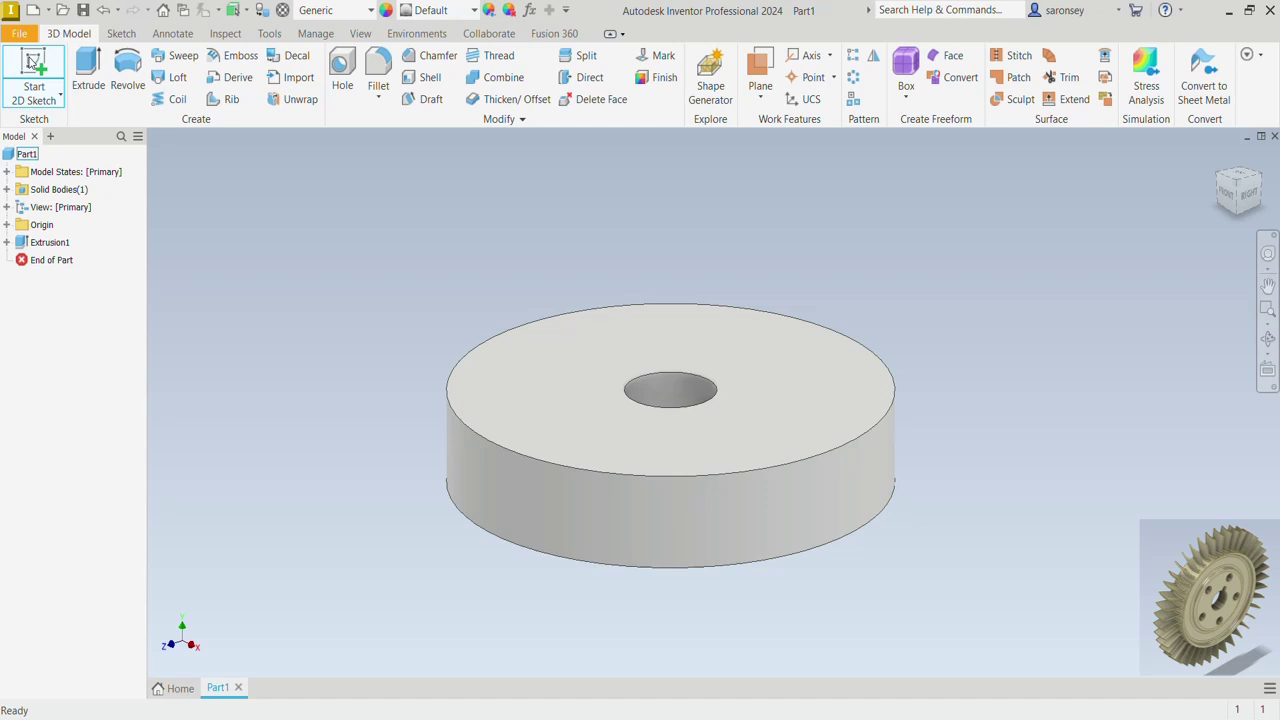
left_click(33, 62)
left_click(7, 225)
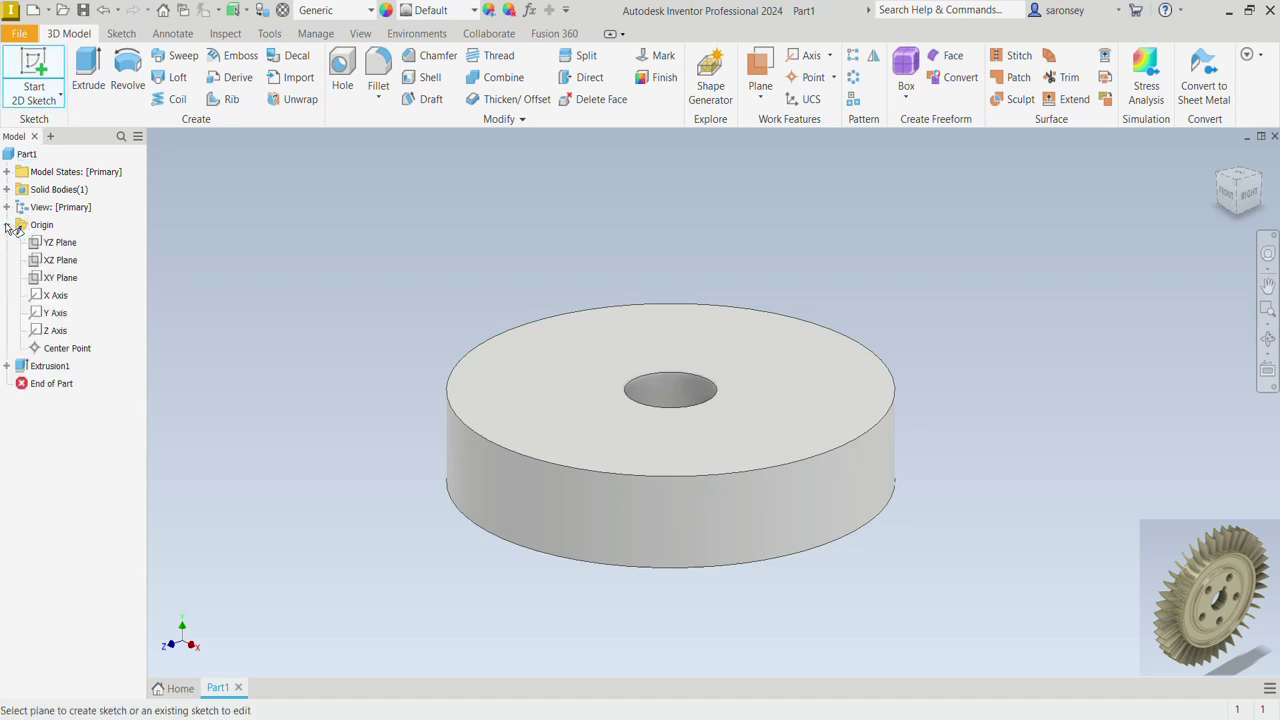
left_click(66, 249)
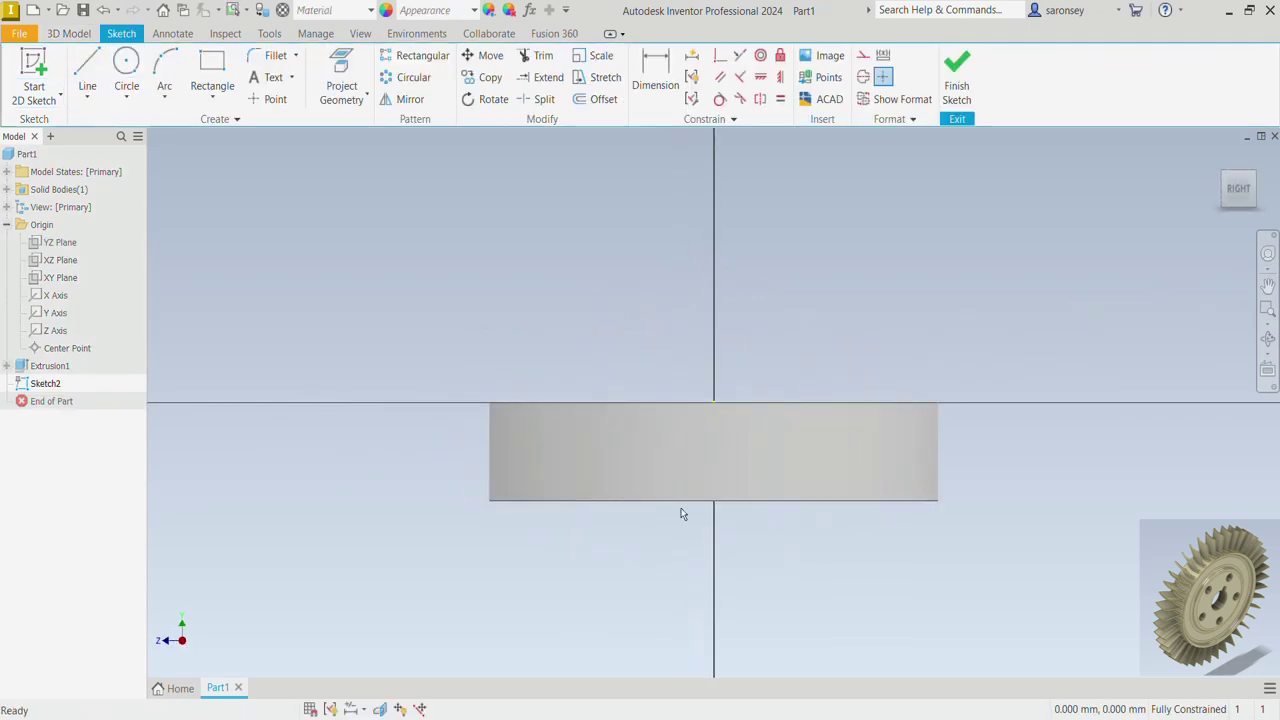
left_click(380, 709)
left_click(1252, 155)
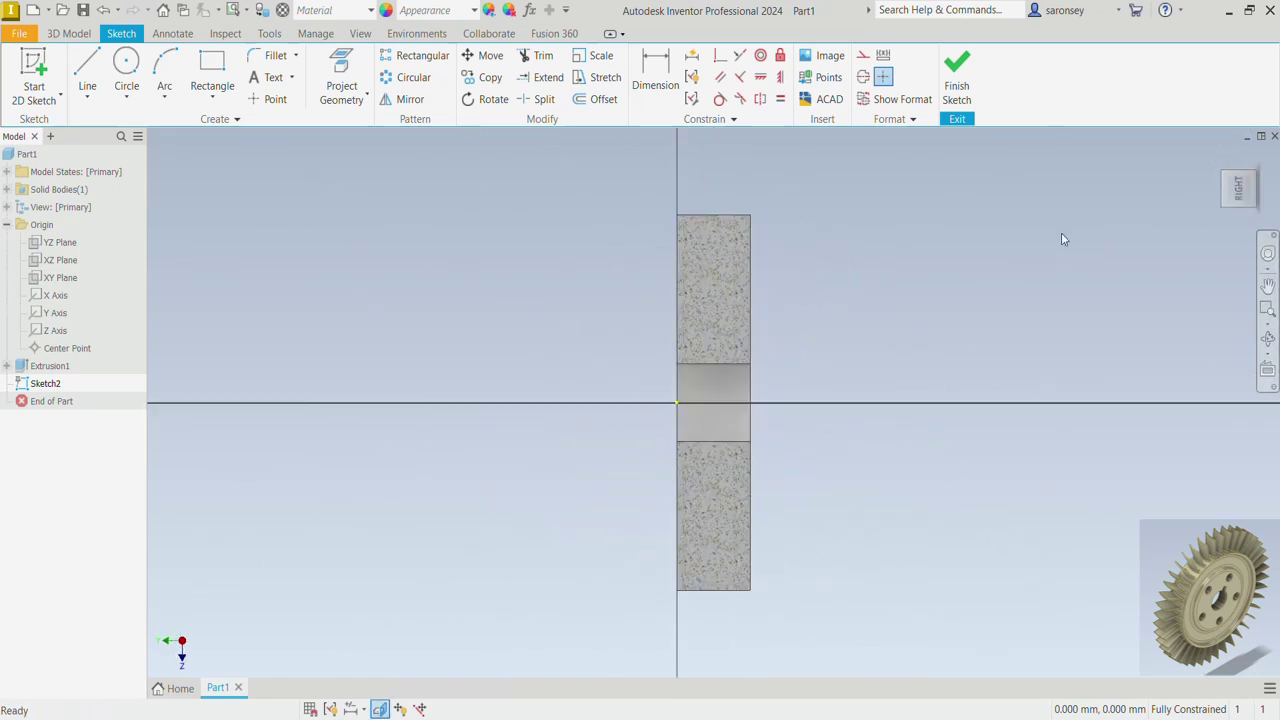
Sketch a three-point arc slot across the bore section, with a centre arc radius of about 22 mm and a width of about 3.6 mm
scroll(698, 436, "up", 3)
middle_click_drag(787, 410, 756, 414)
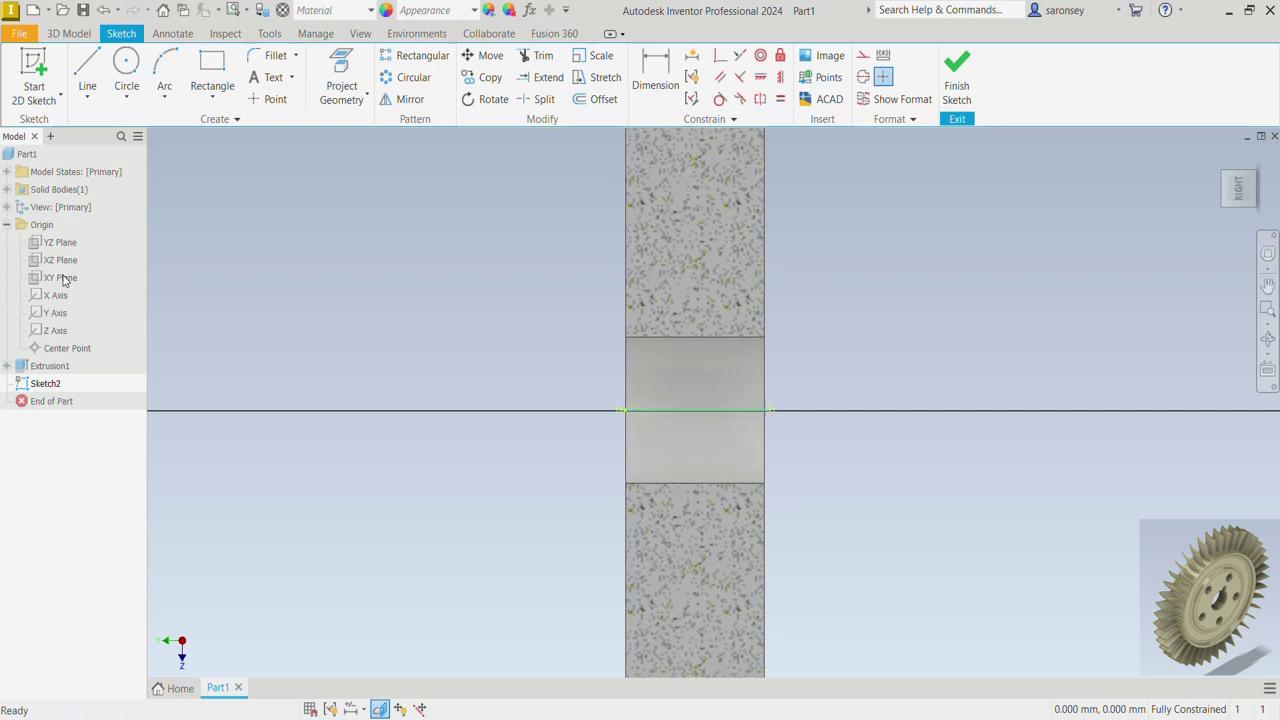
left_click(210, 97)
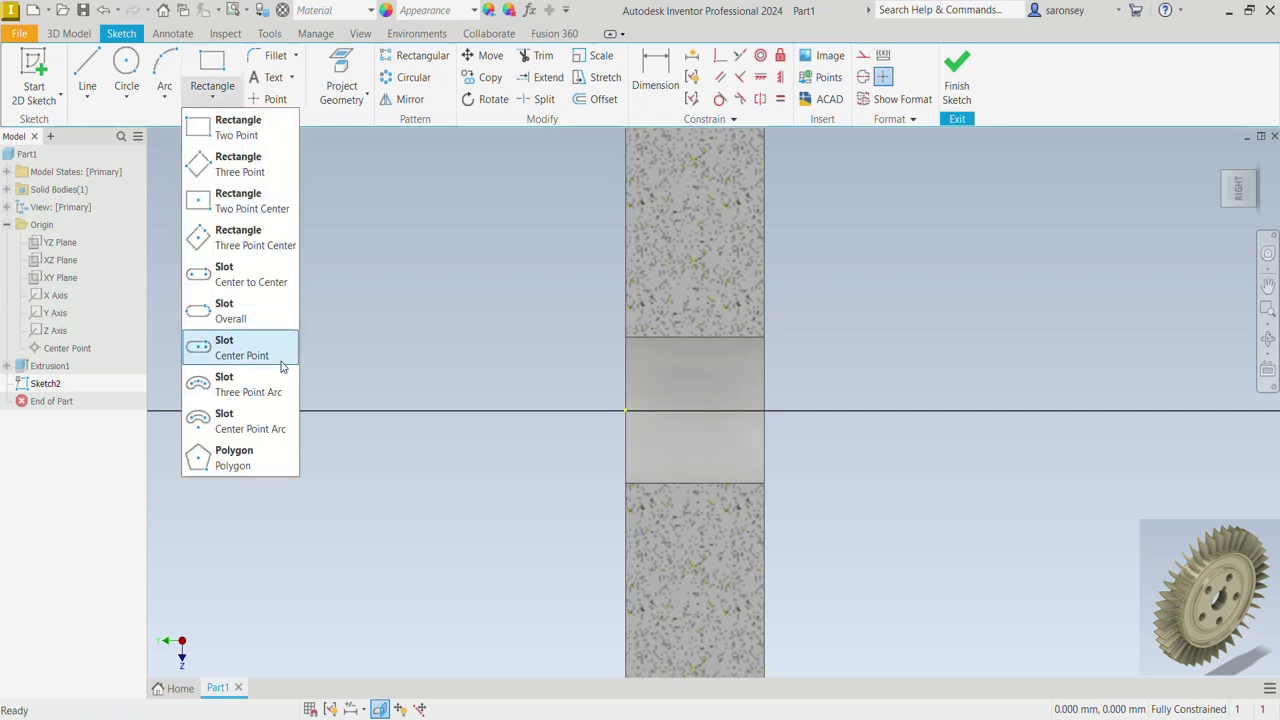
left_click(268, 390)
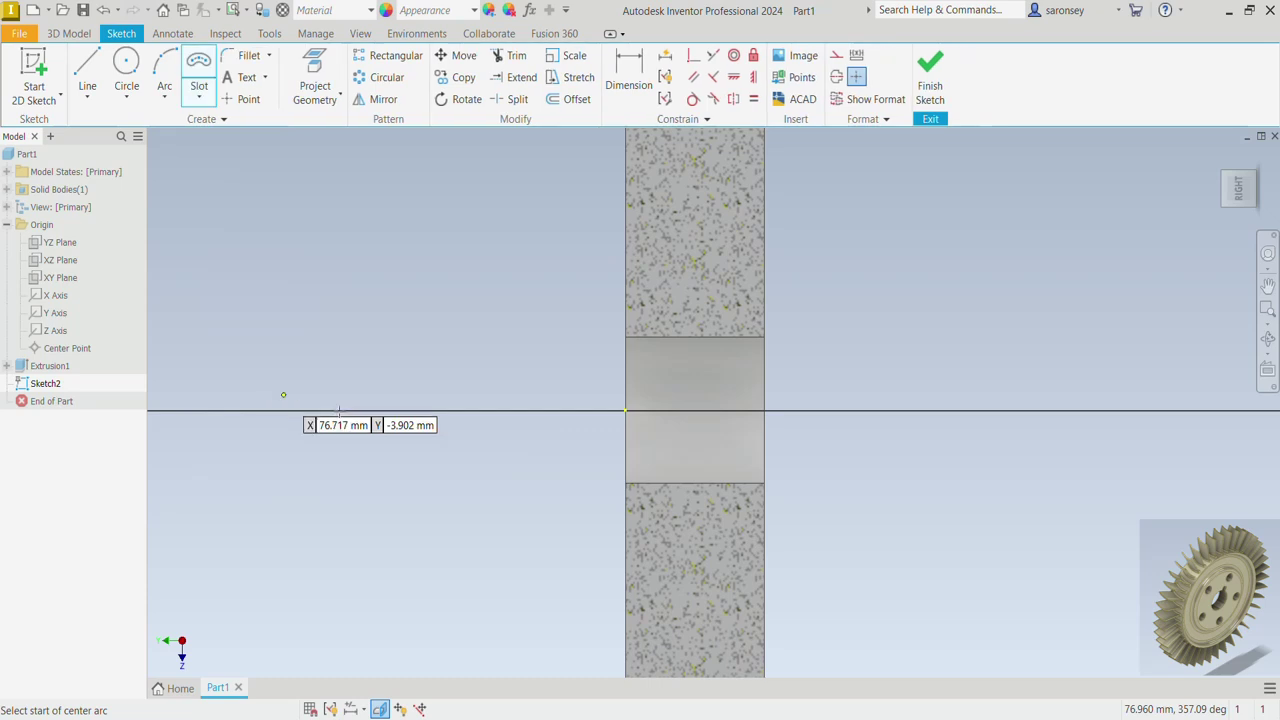
left_click(647, 372)
left_click(533, 368)
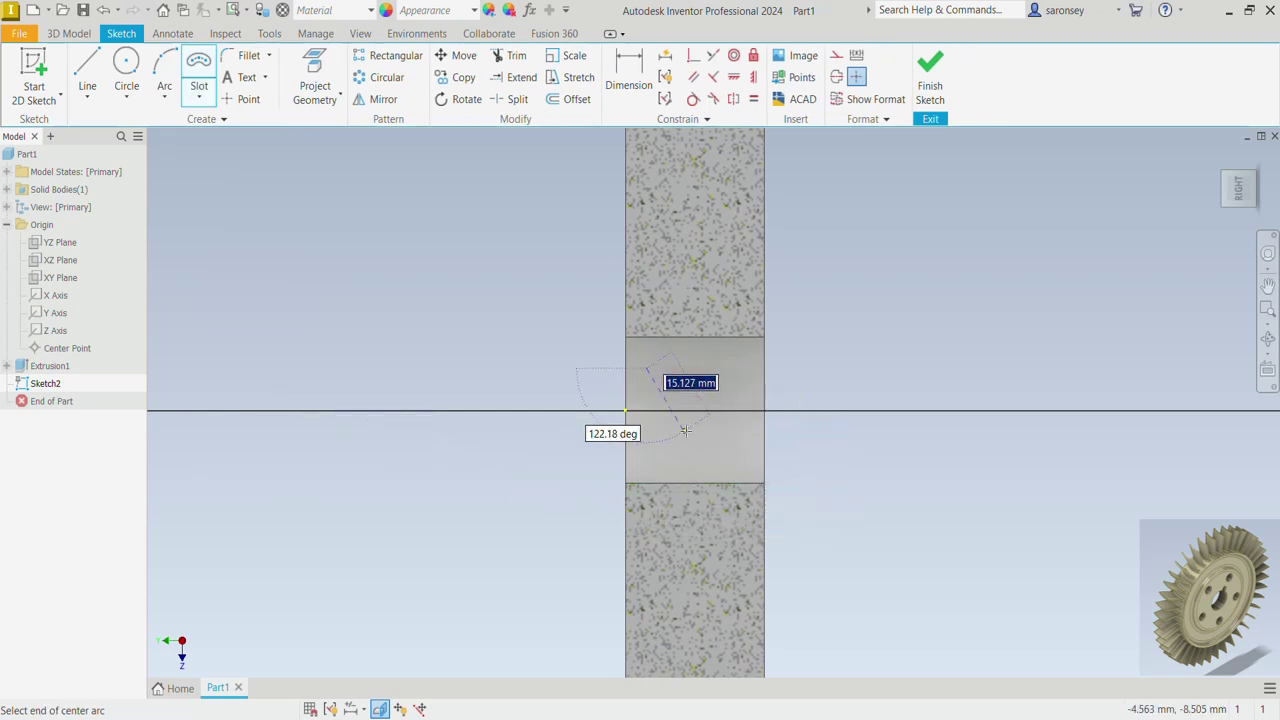
left_click(747, 439)
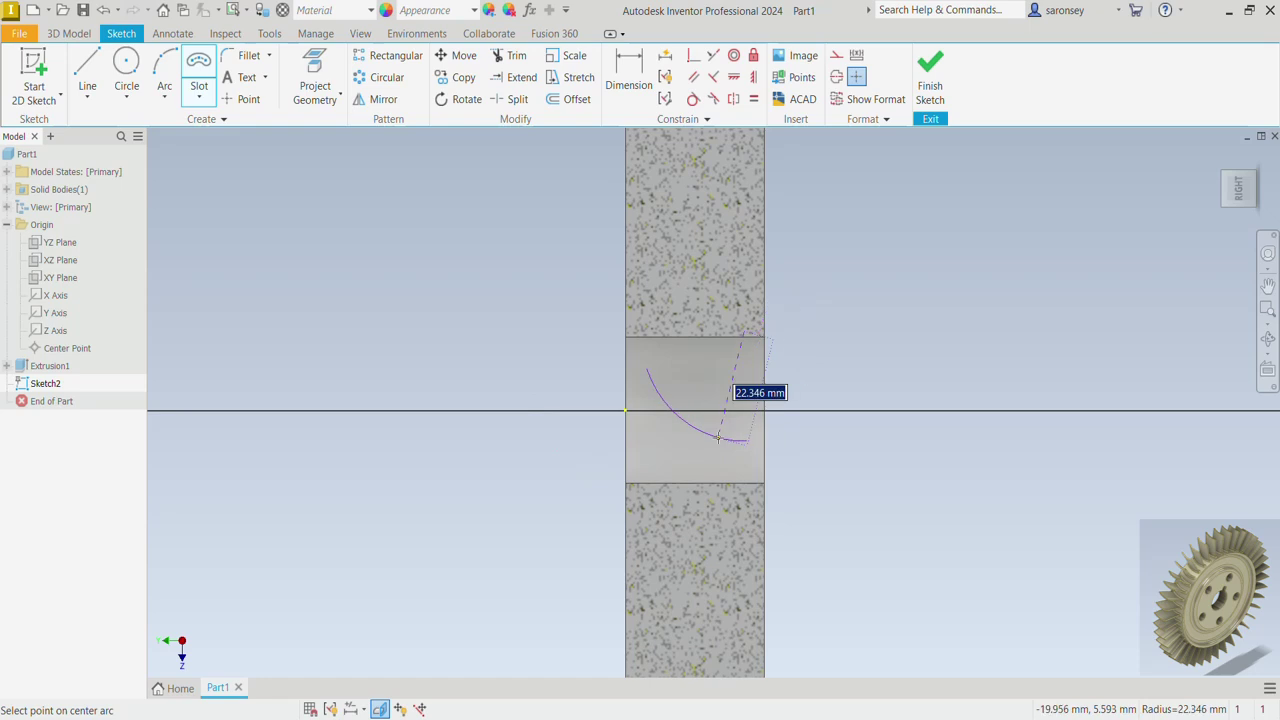
left_click(718, 437)
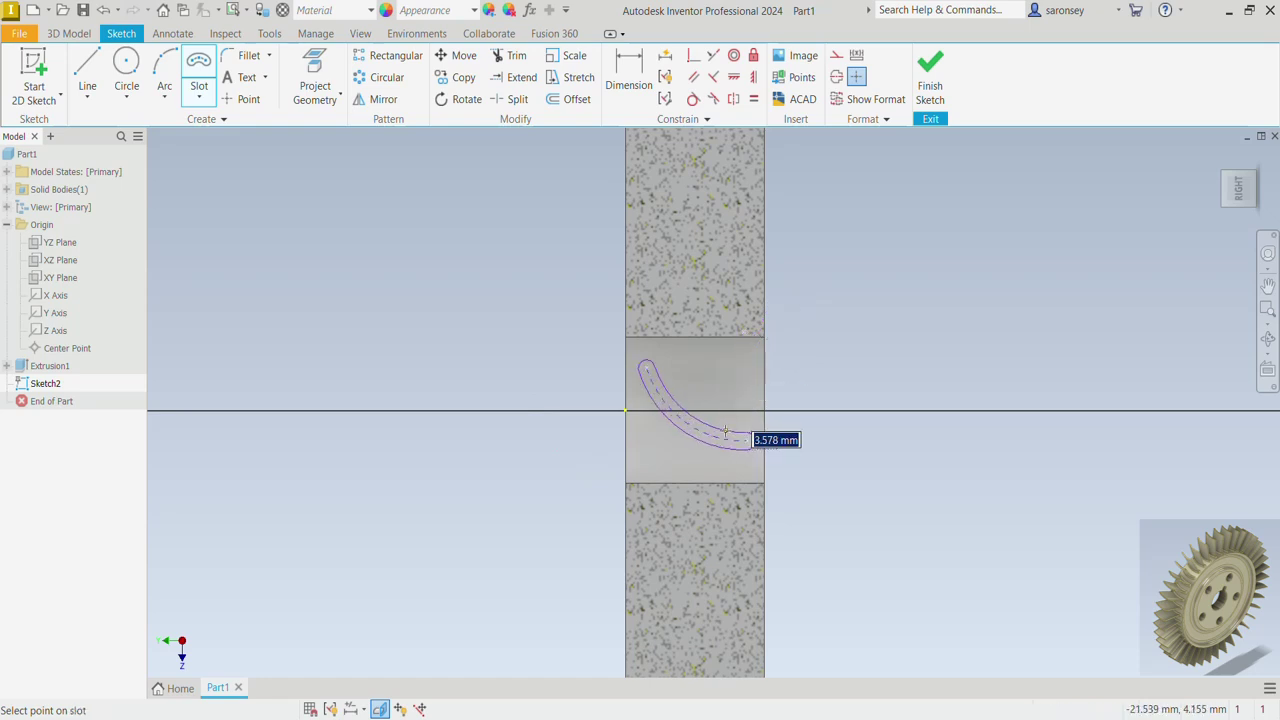
left_click(725, 431)
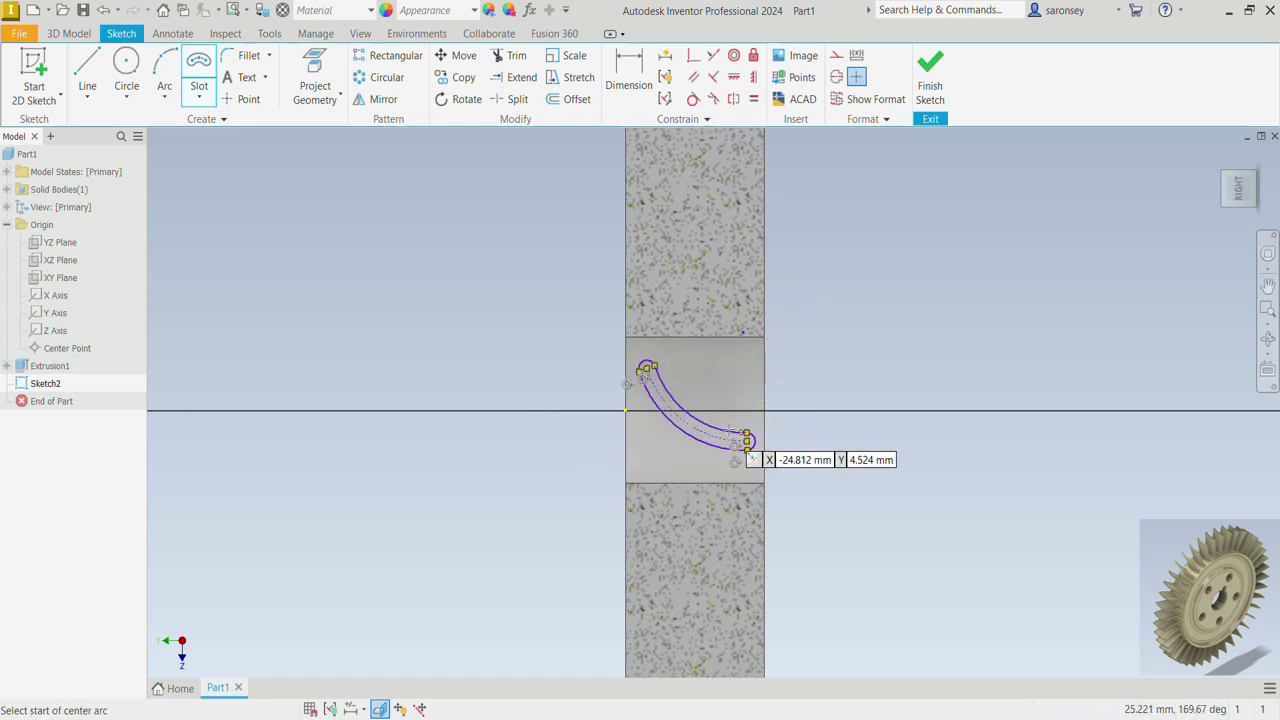
Dimension the slot's inner arc with a radius of 30 mm
left_click(632, 76)
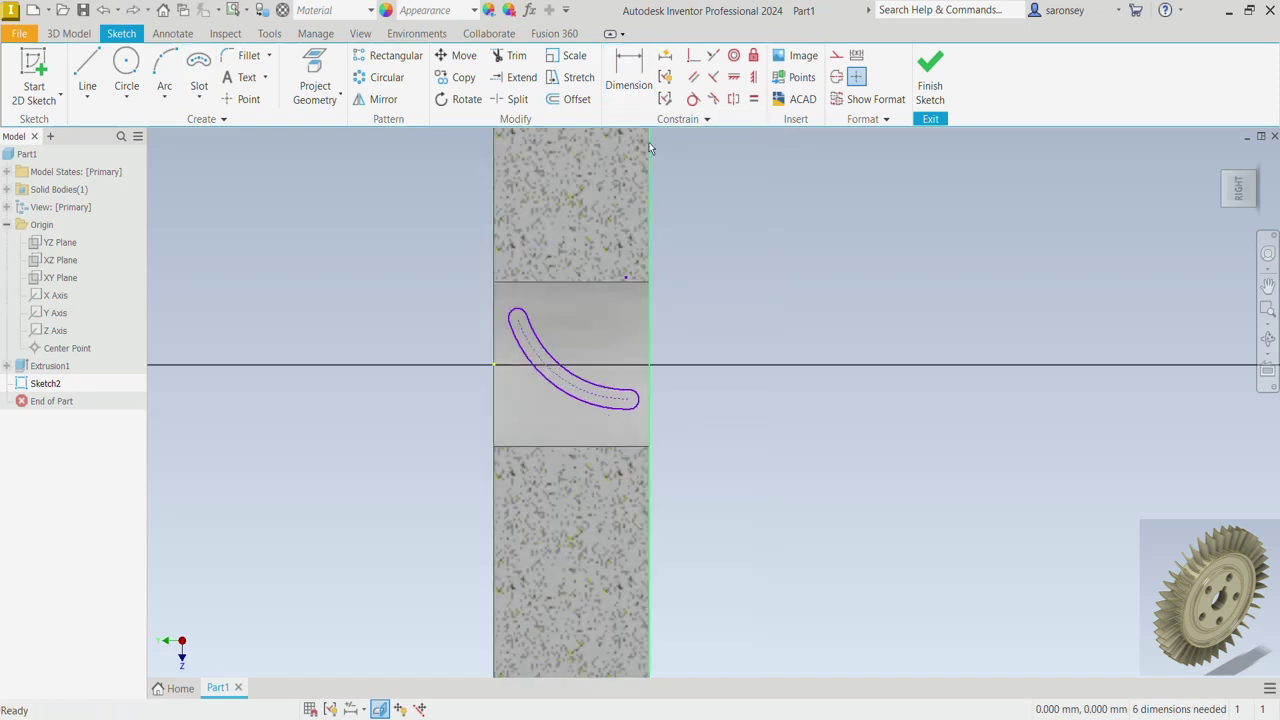
left_click(560, 365)
left_click(578, 348)
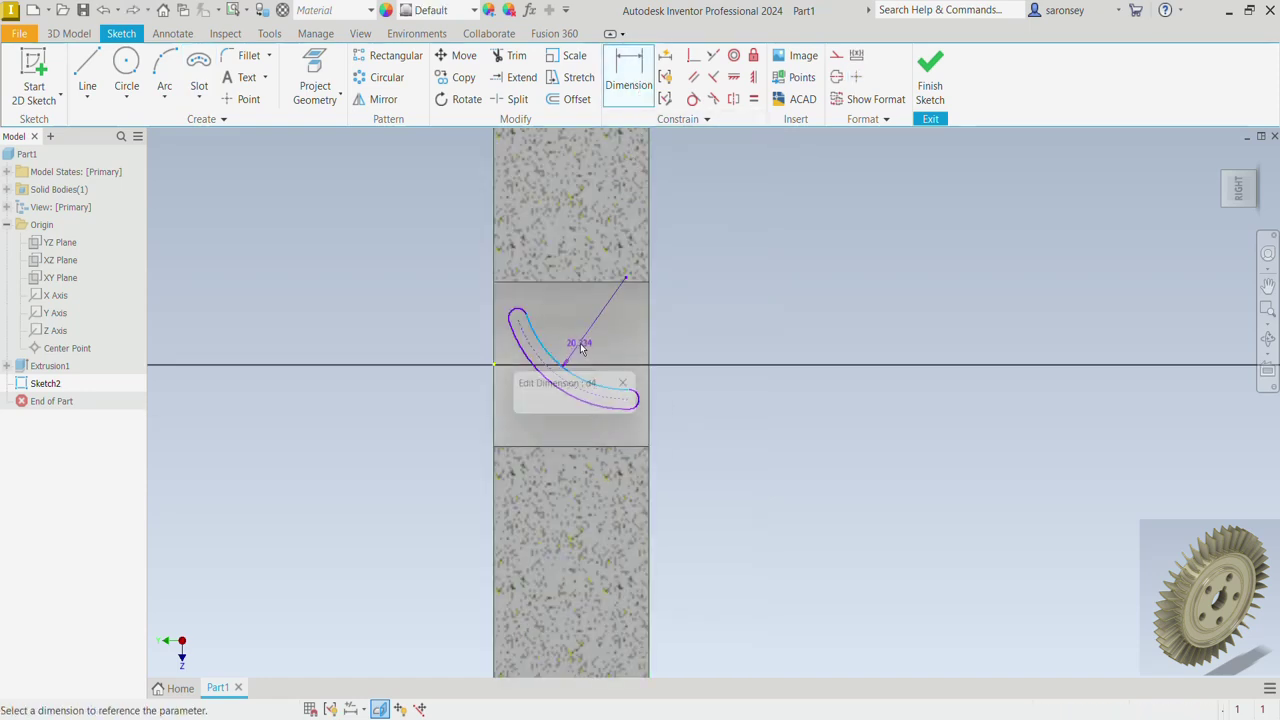
type("30")
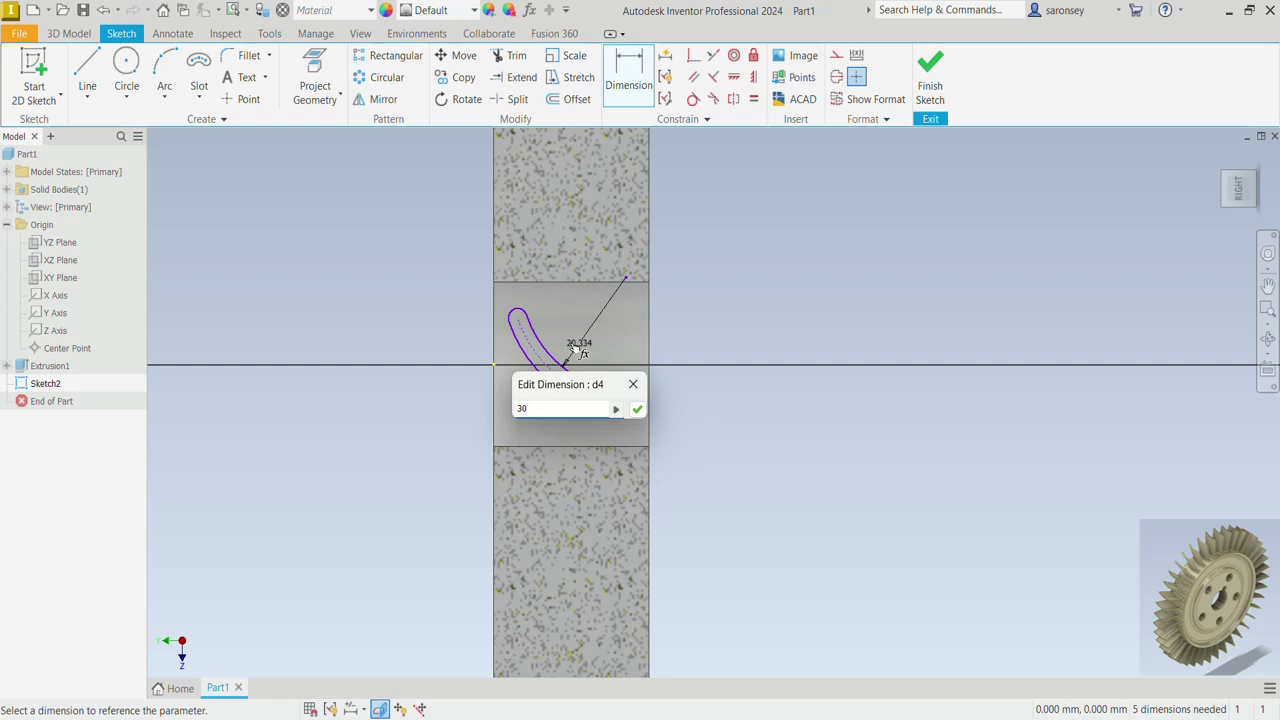
key("Return")
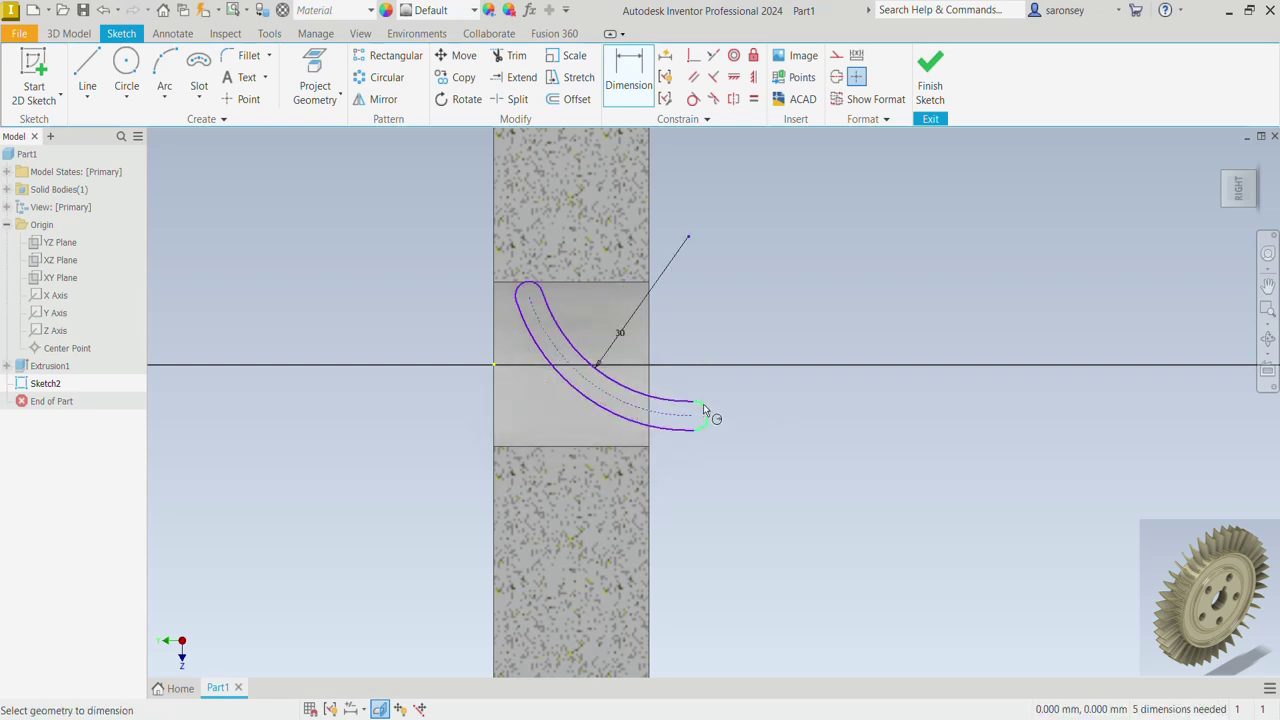
Dimension the slot's end arc with a 0.75 mm radius and move both slot ends inside the disc's thickness
left_click(703, 404)
left_click(730, 408)
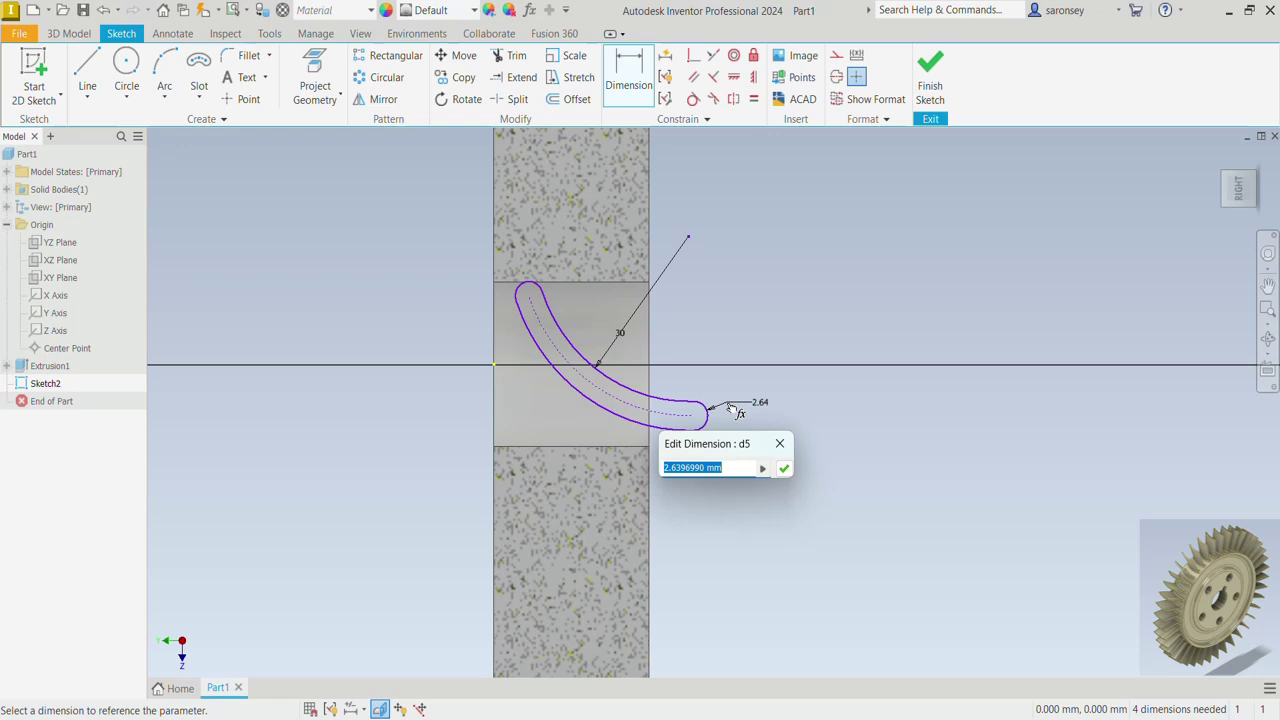
type("0.75")
key("Return")
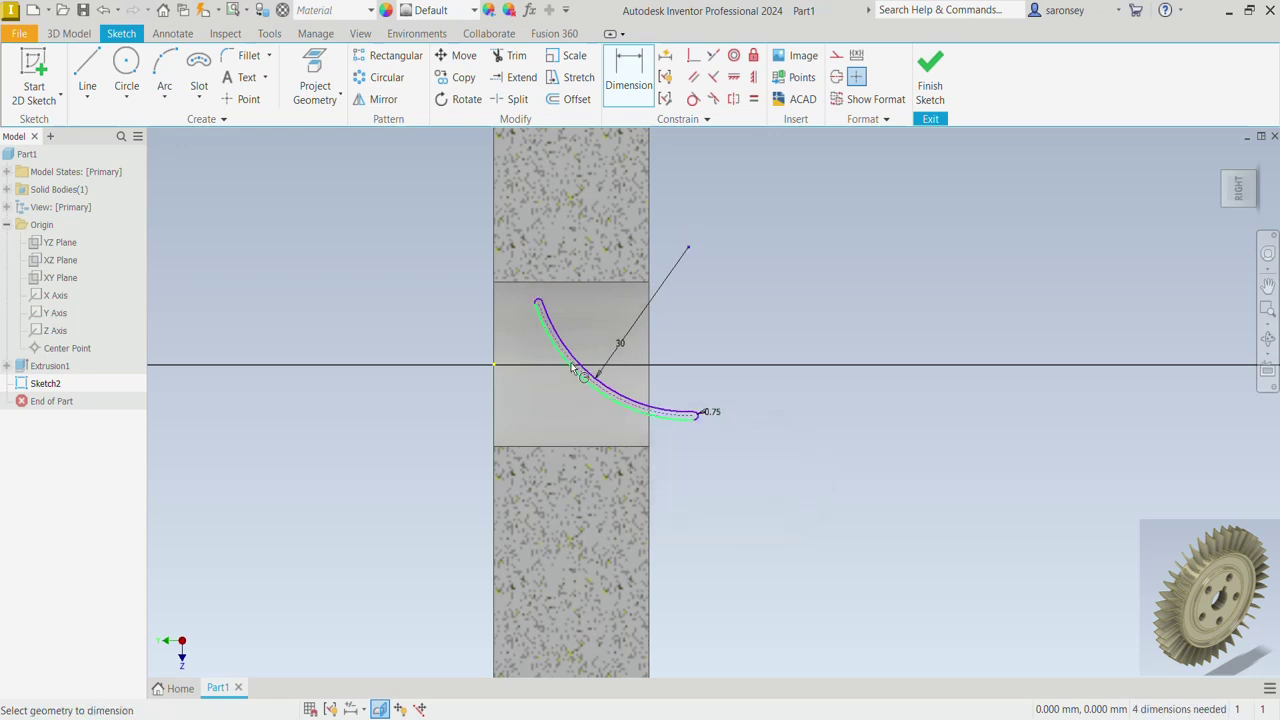
key("Escape")
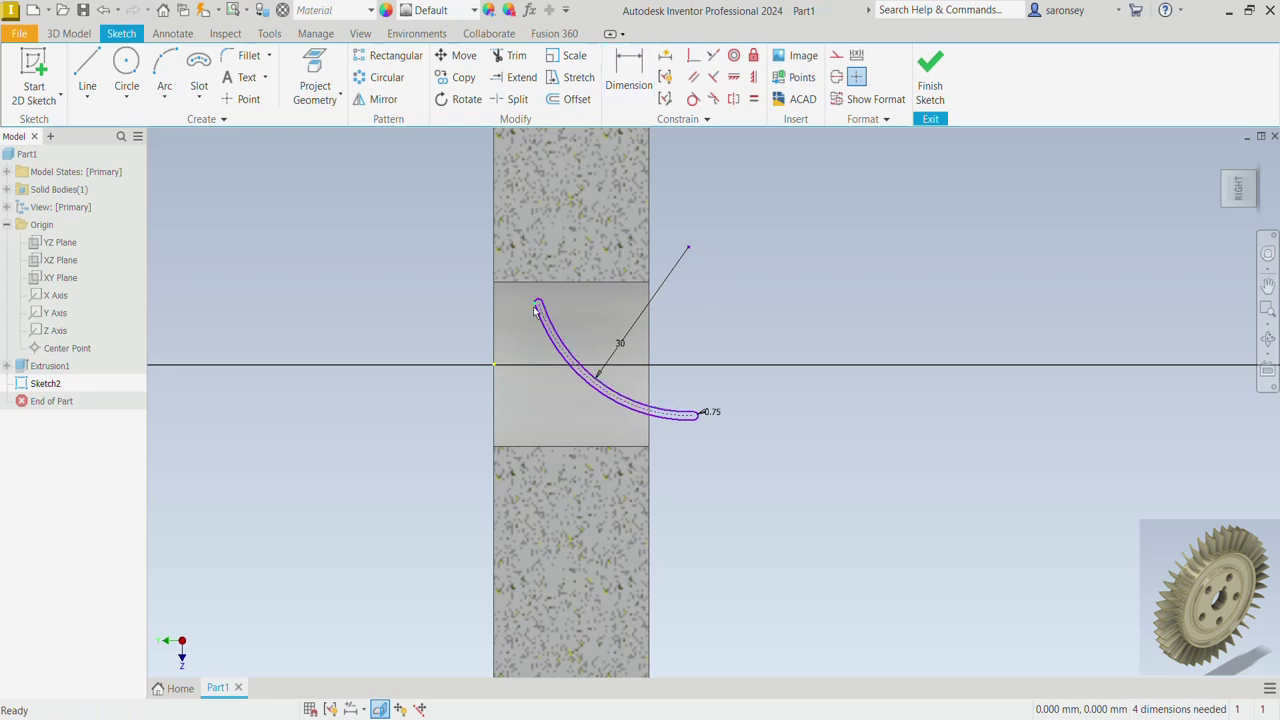
left_click_drag(540, 310, 510, 350)
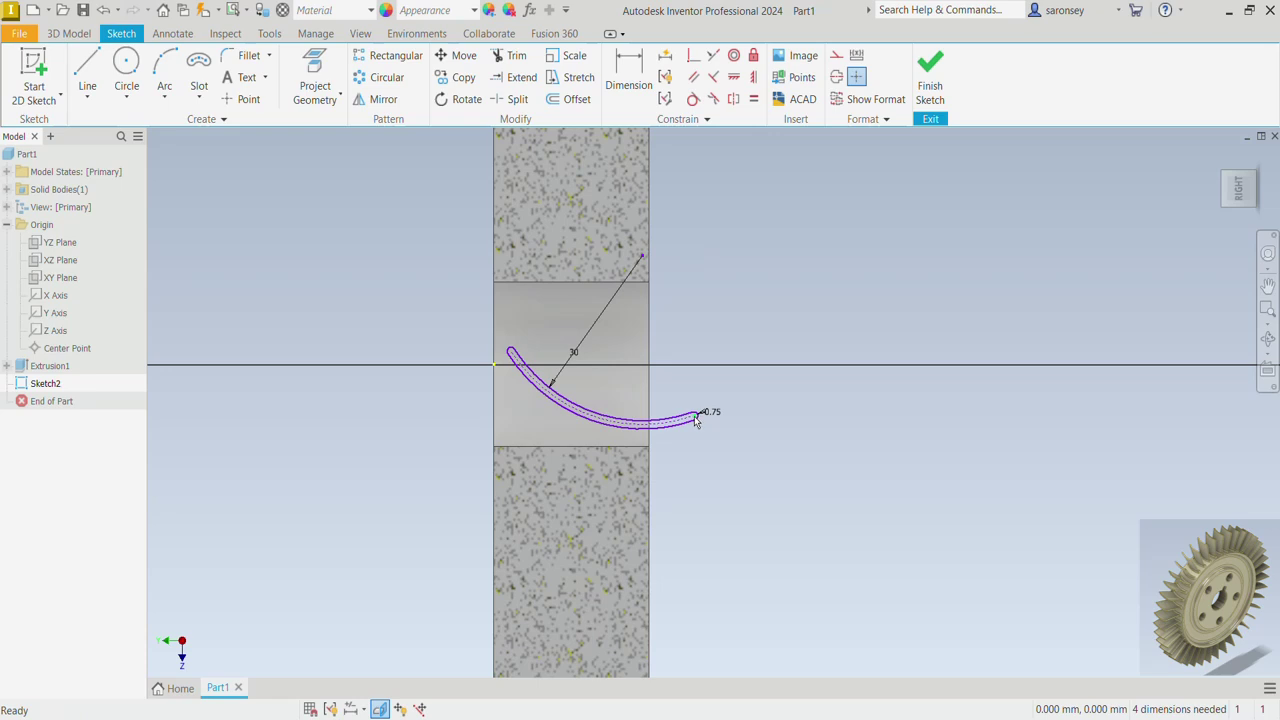
left_click_drag(697, 421, 627, 394)
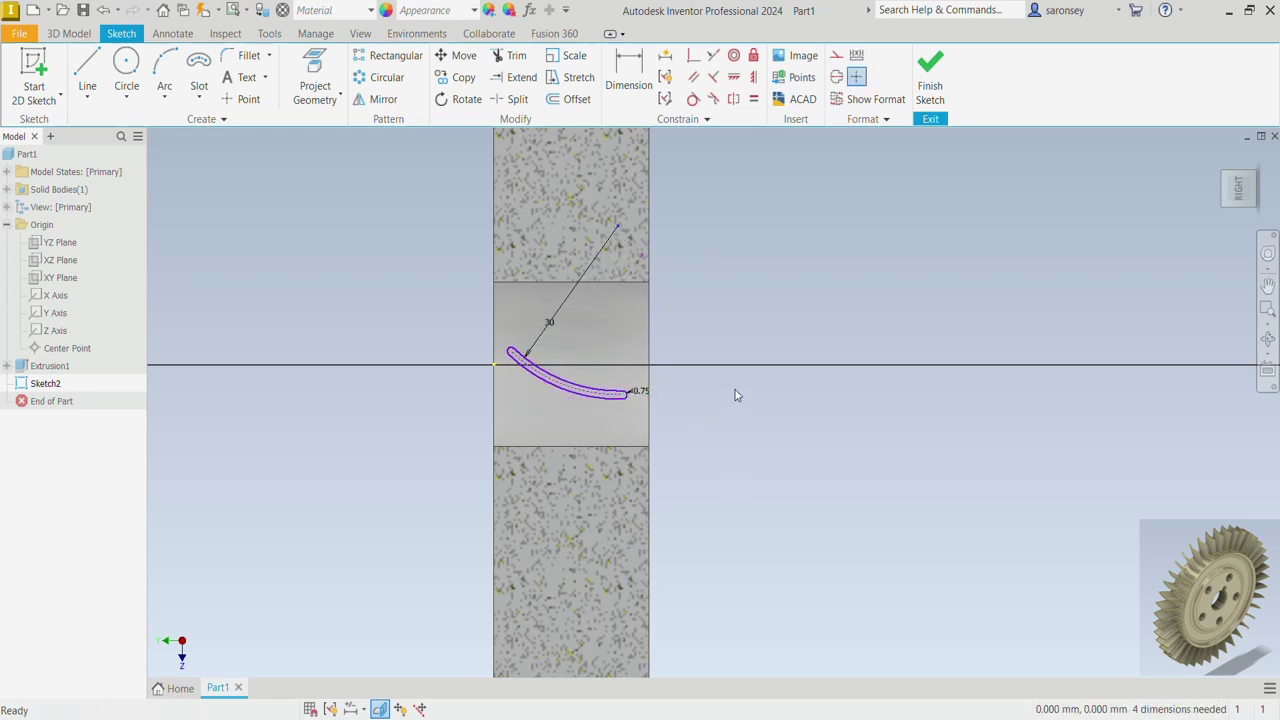
Dimension the centre of the slot's left end 4.5 mm horizontally from the disc face that passes through the origin
left_click(633, 85)
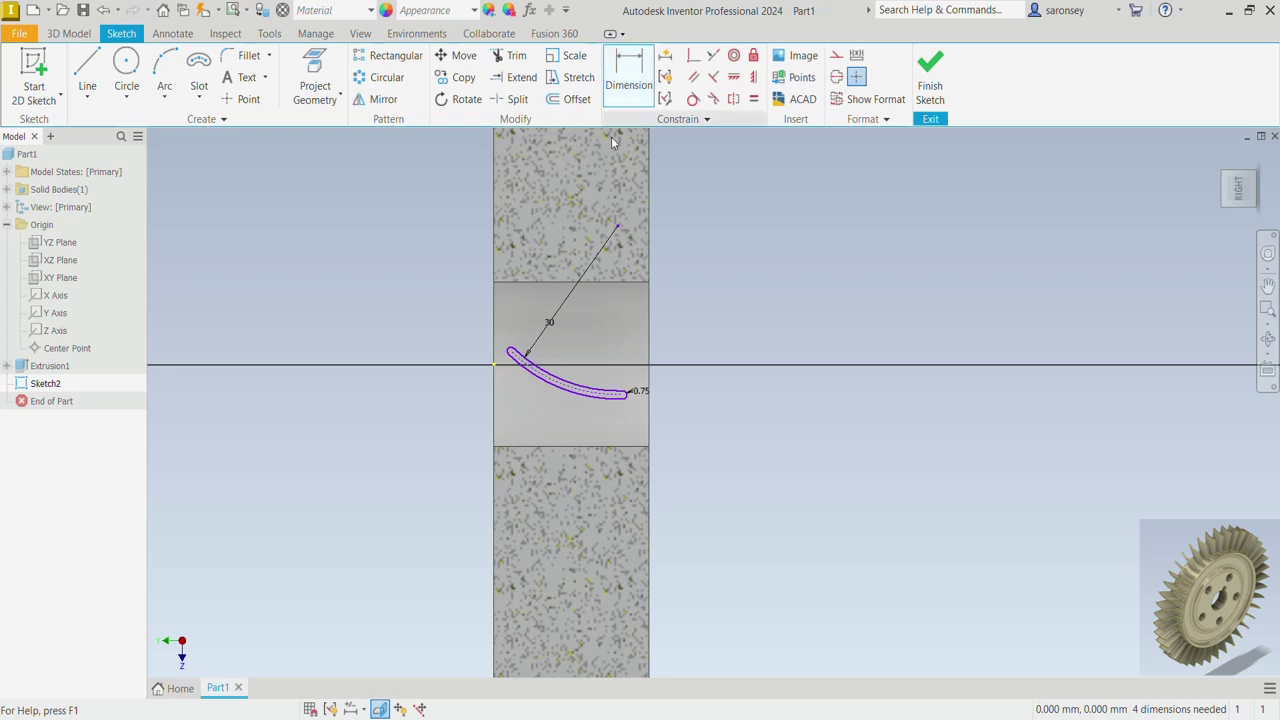
left_click(510, 354)
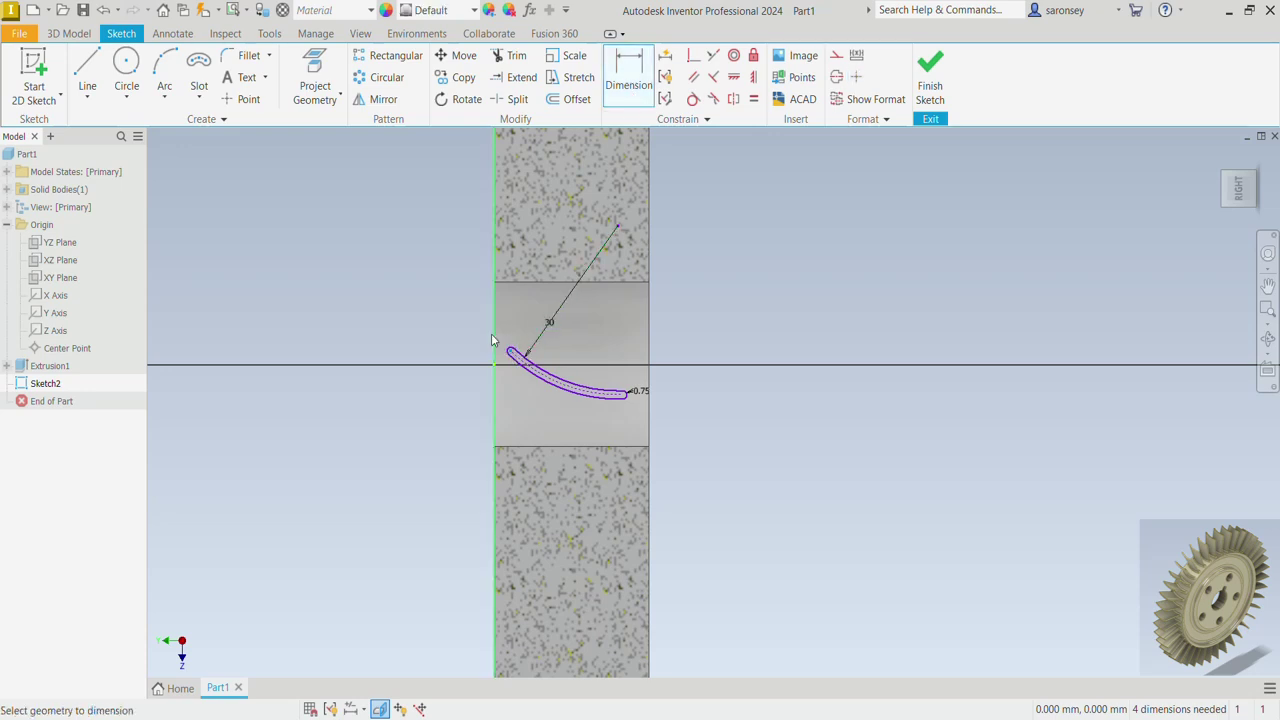
left_click(494, 335)
left_click(507, 317)
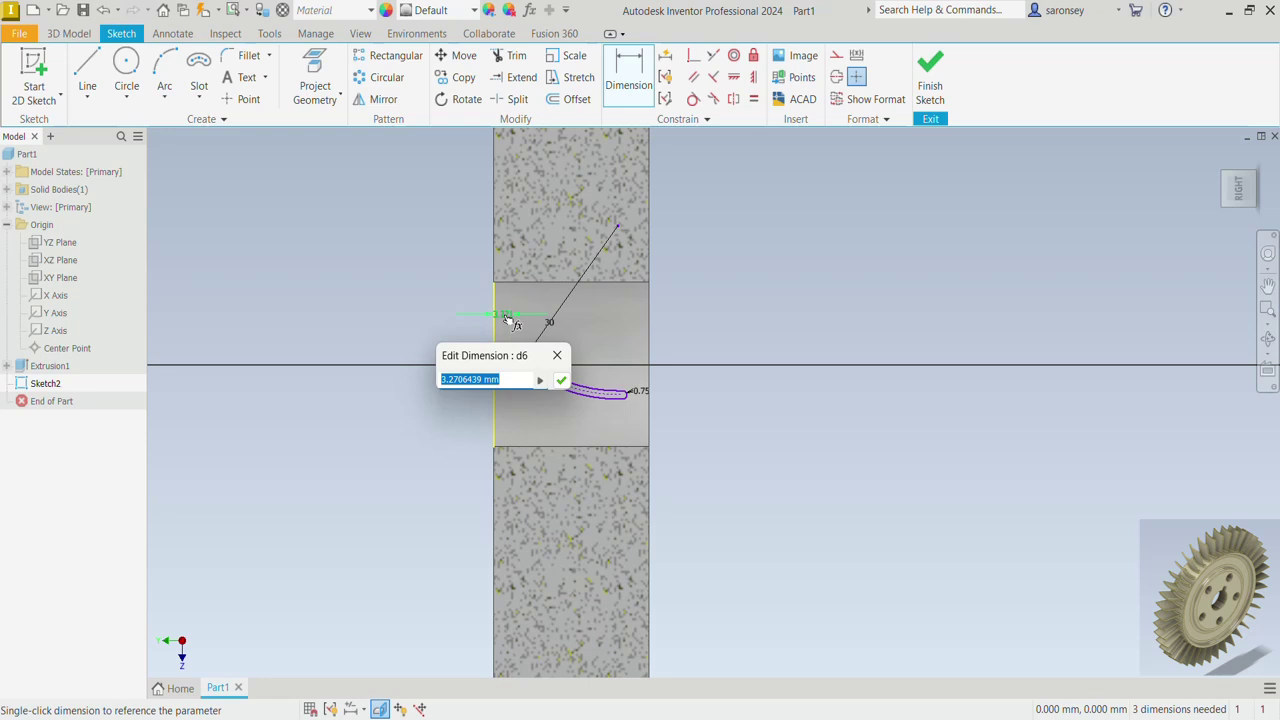
type("4.5")
key("Return")
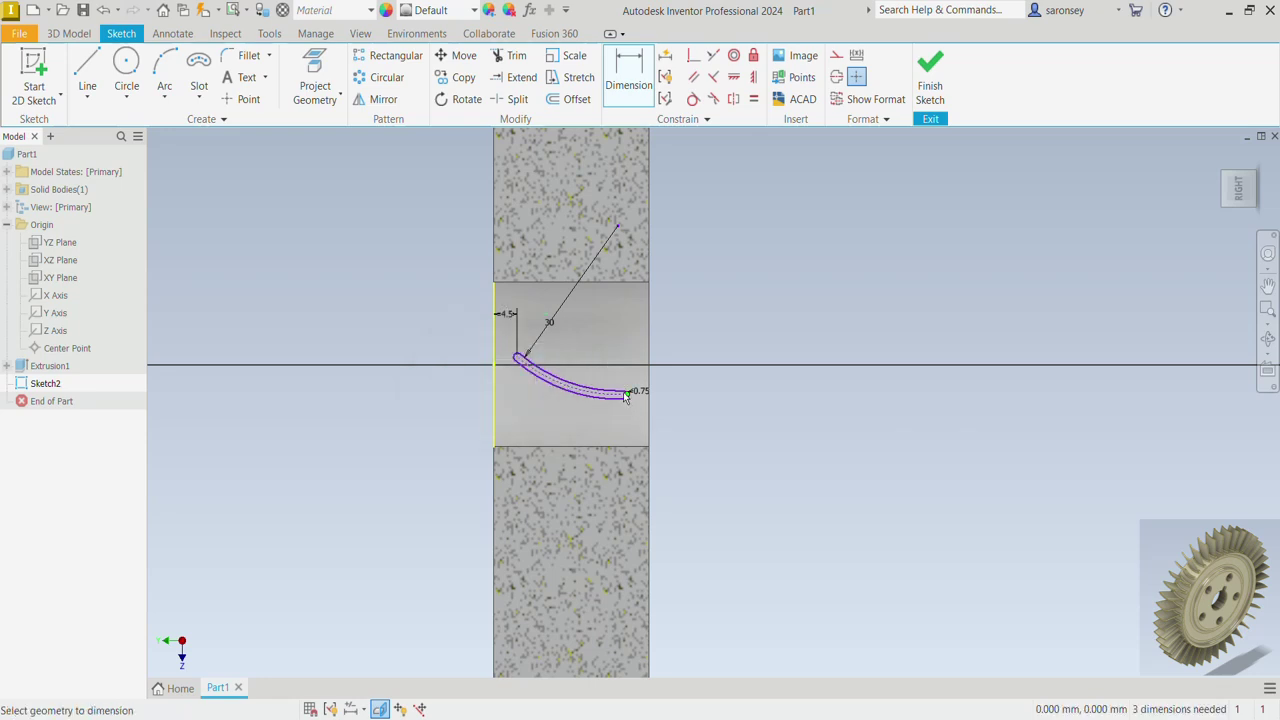
Dimension the centre of the slot's right end 4.5 mm horizontally from the disc's opposite face
scroll(621, 397, "up", 4)
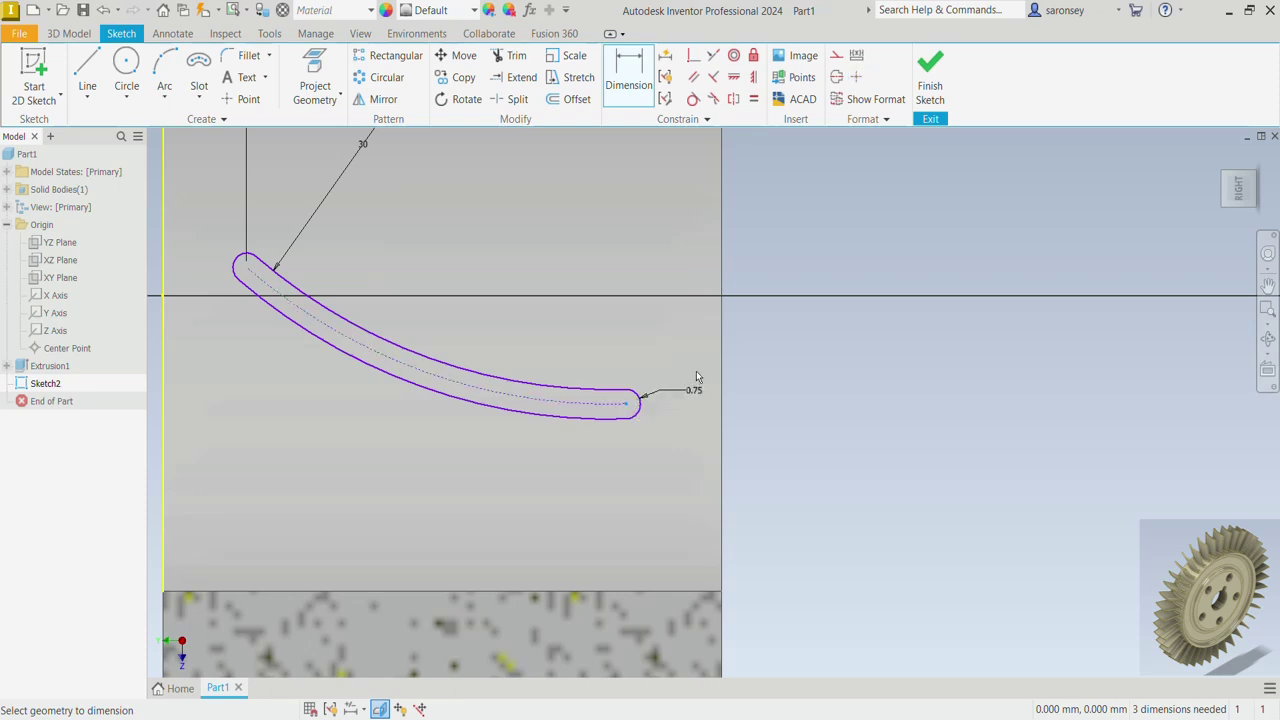
left_click(720, 373)
left_click(628, 403)
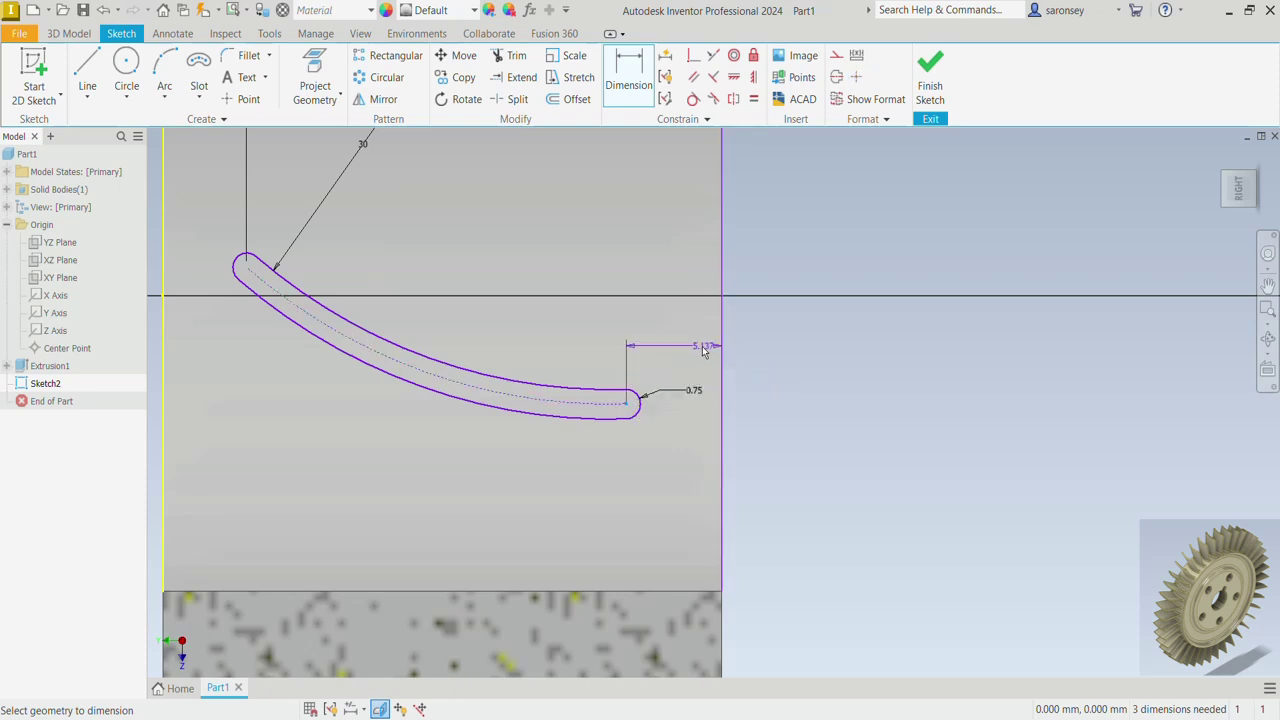
left_click(702, 346)
type("4.5")
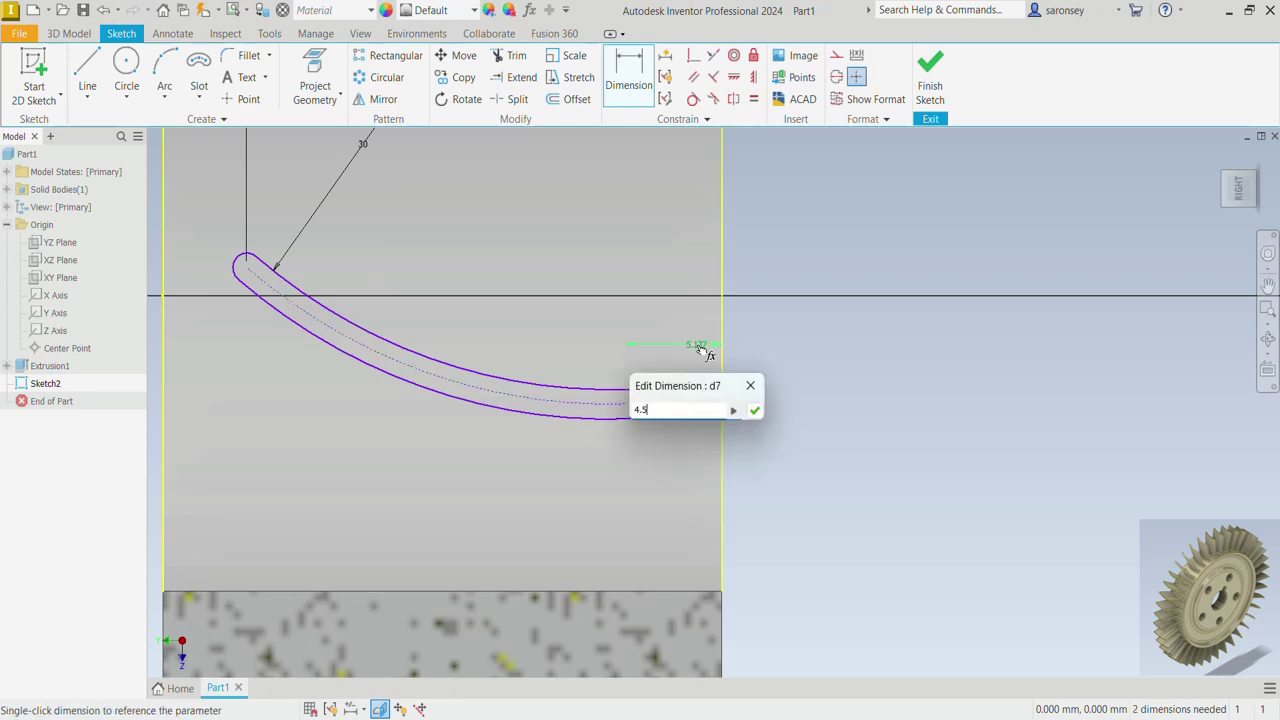
key("Return")
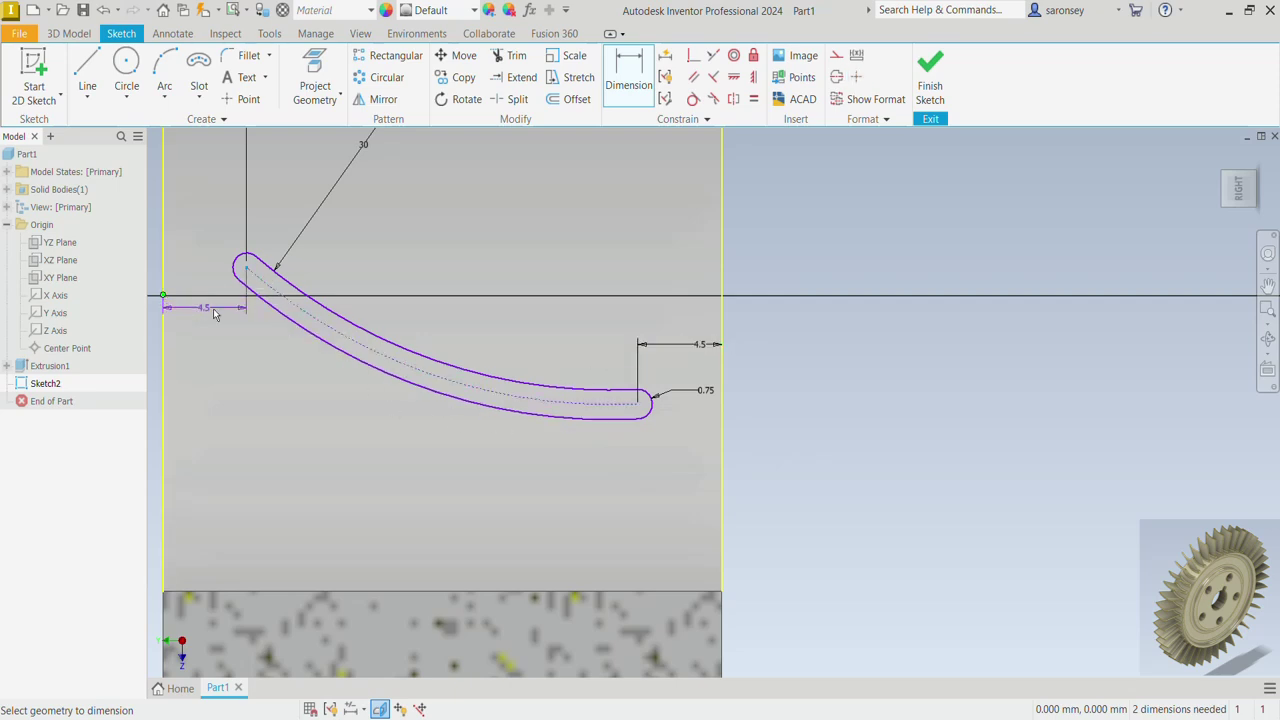
Dimension the centre of the slot's left end 2 mm vertically from the origin
left_click(152, 269)
scroll(154, 270, "down", 3)
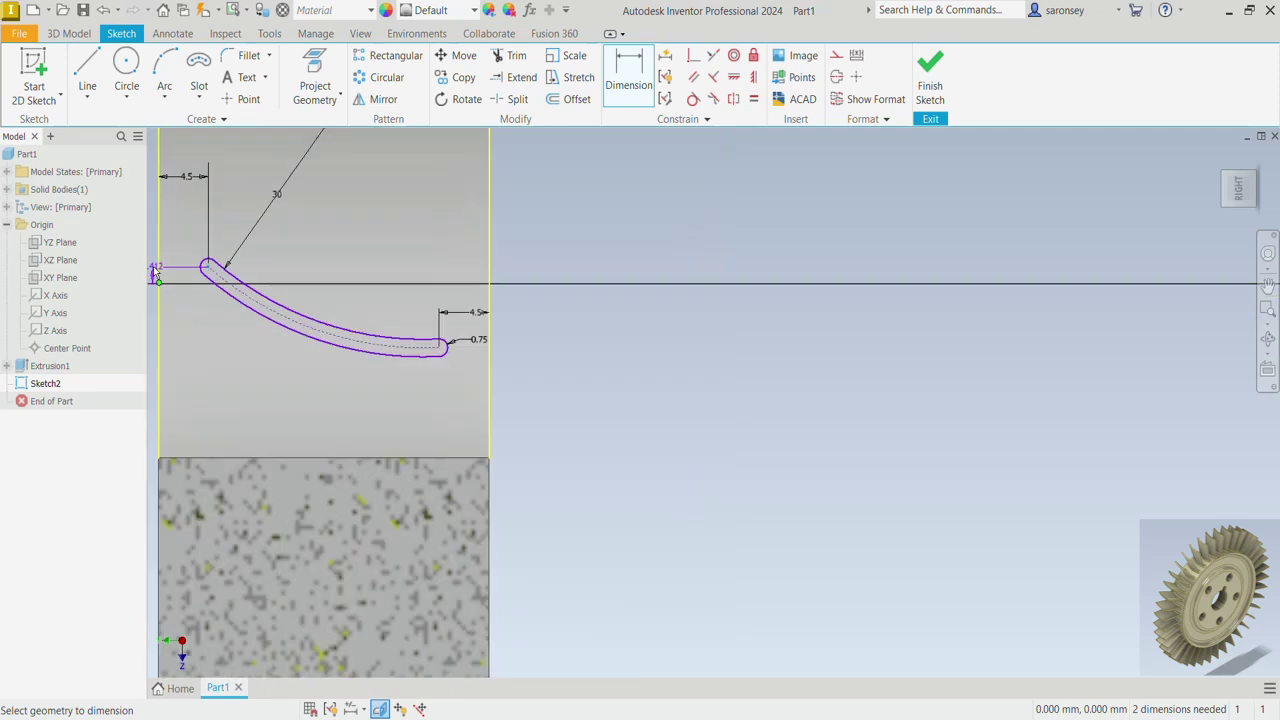
middle_click_drag(187, 272, 359, 321)
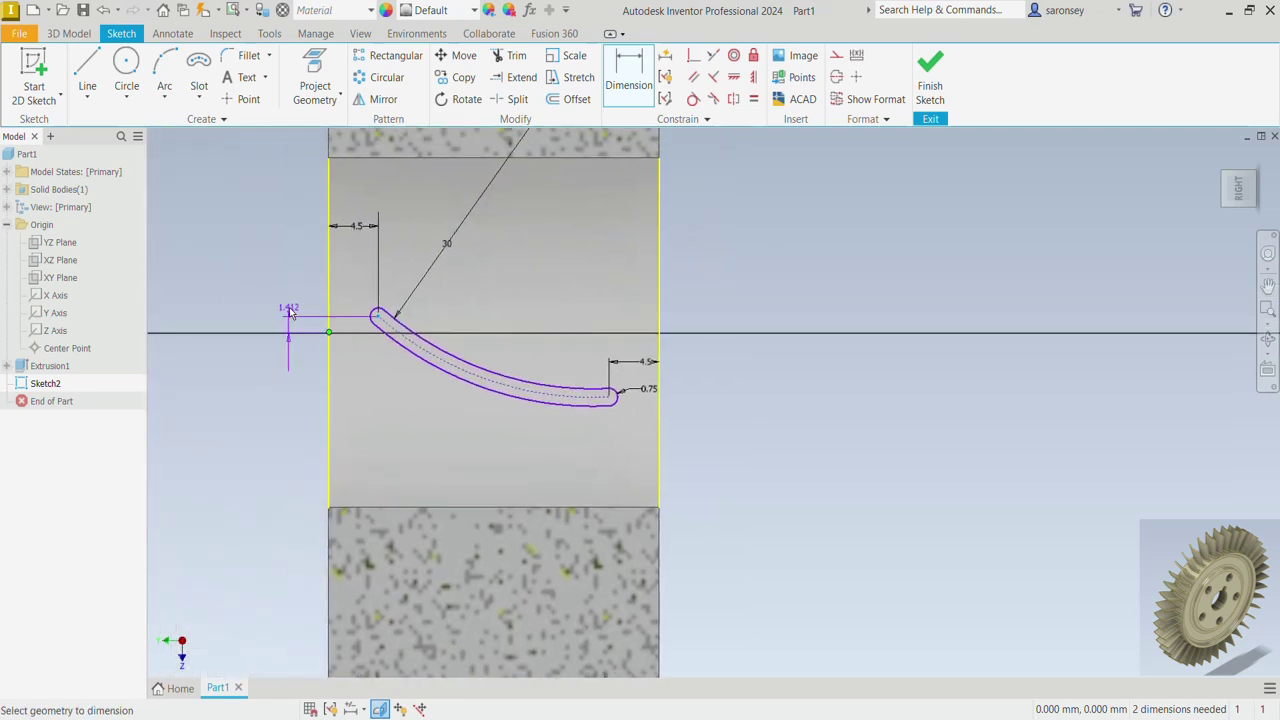
left_click(287, 310)
type("2")
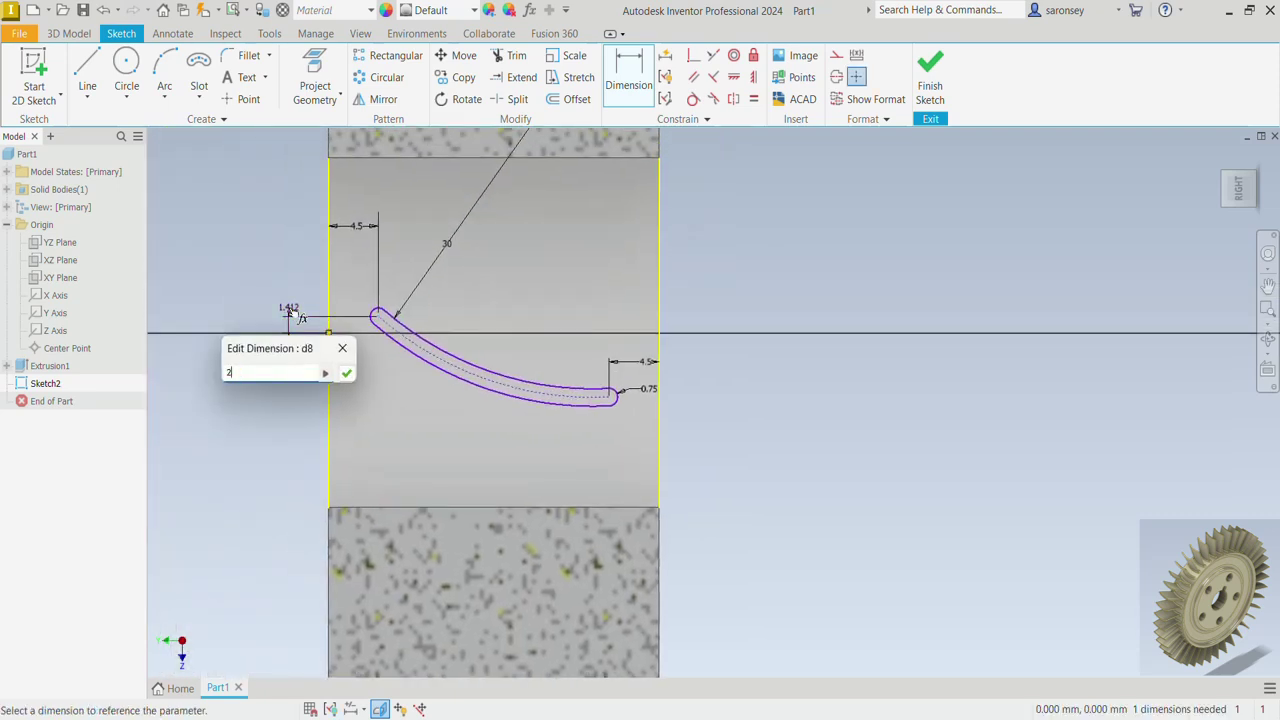
key("Return")
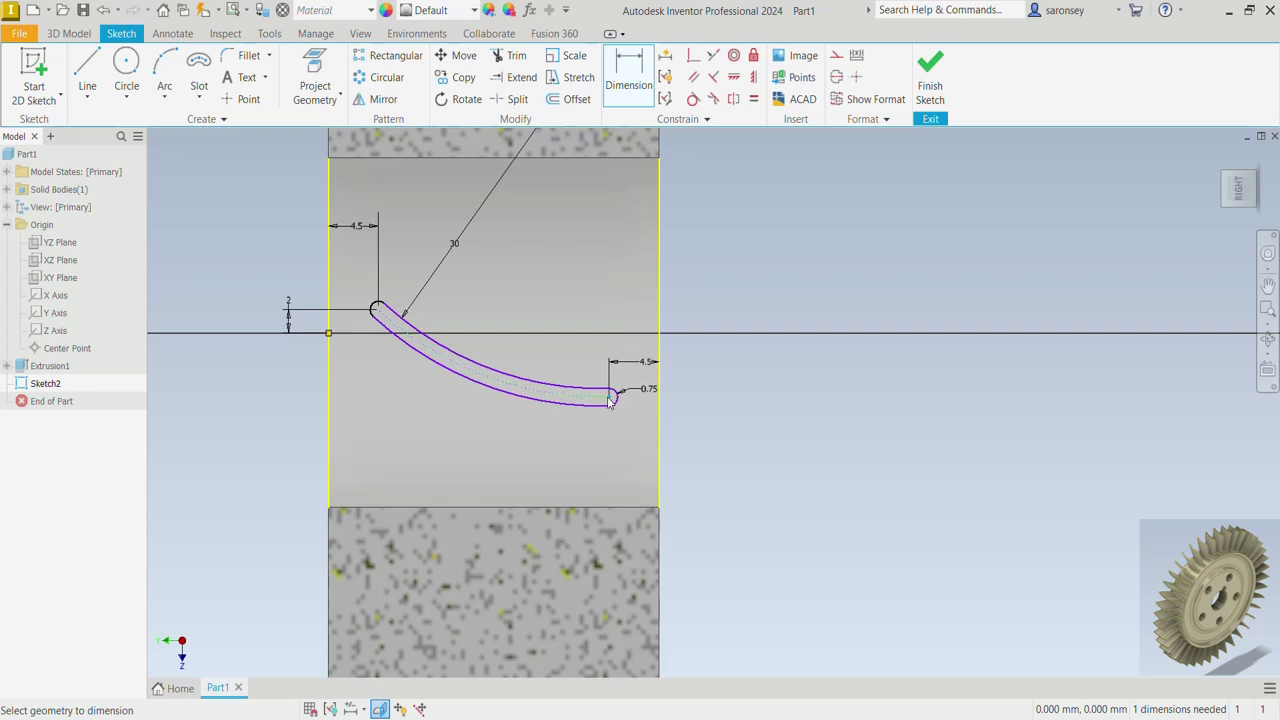
Dimension the centre of the slot's right end 1.2 mm below the disc's horizontal centre line and finish the sketch
left_click(660, 332)
left_click(708, 352)
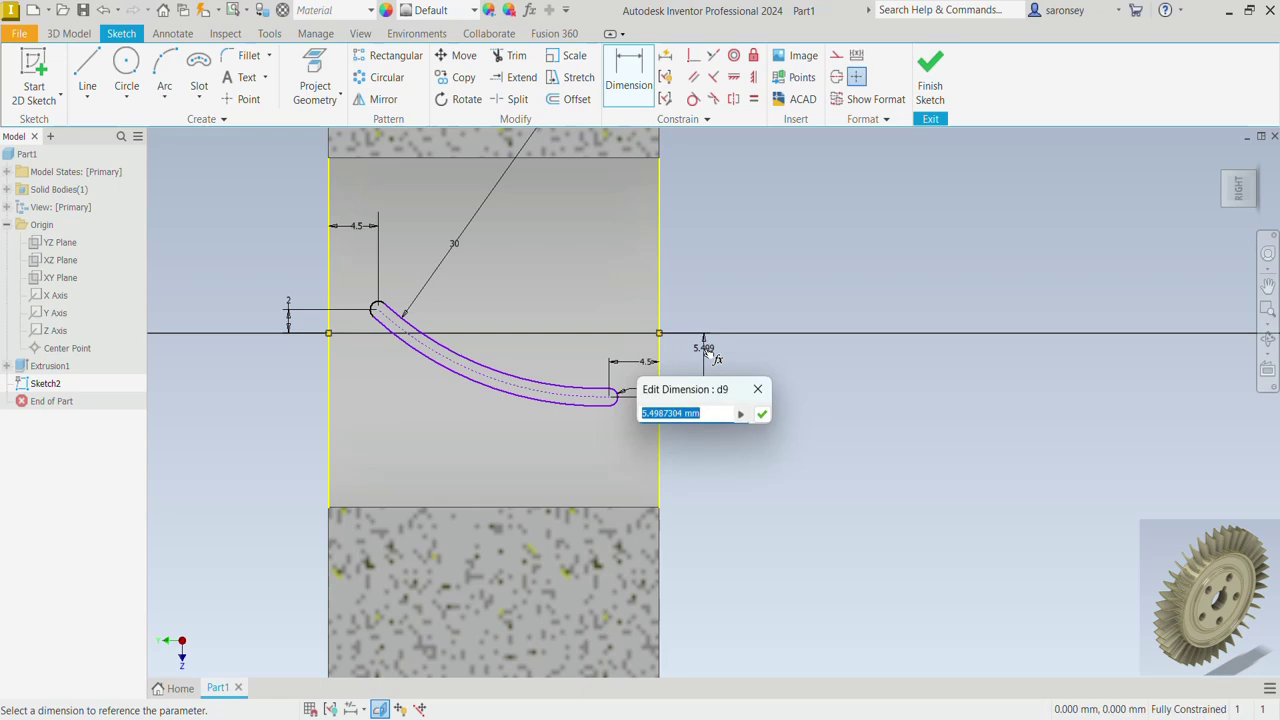
type("1.2")
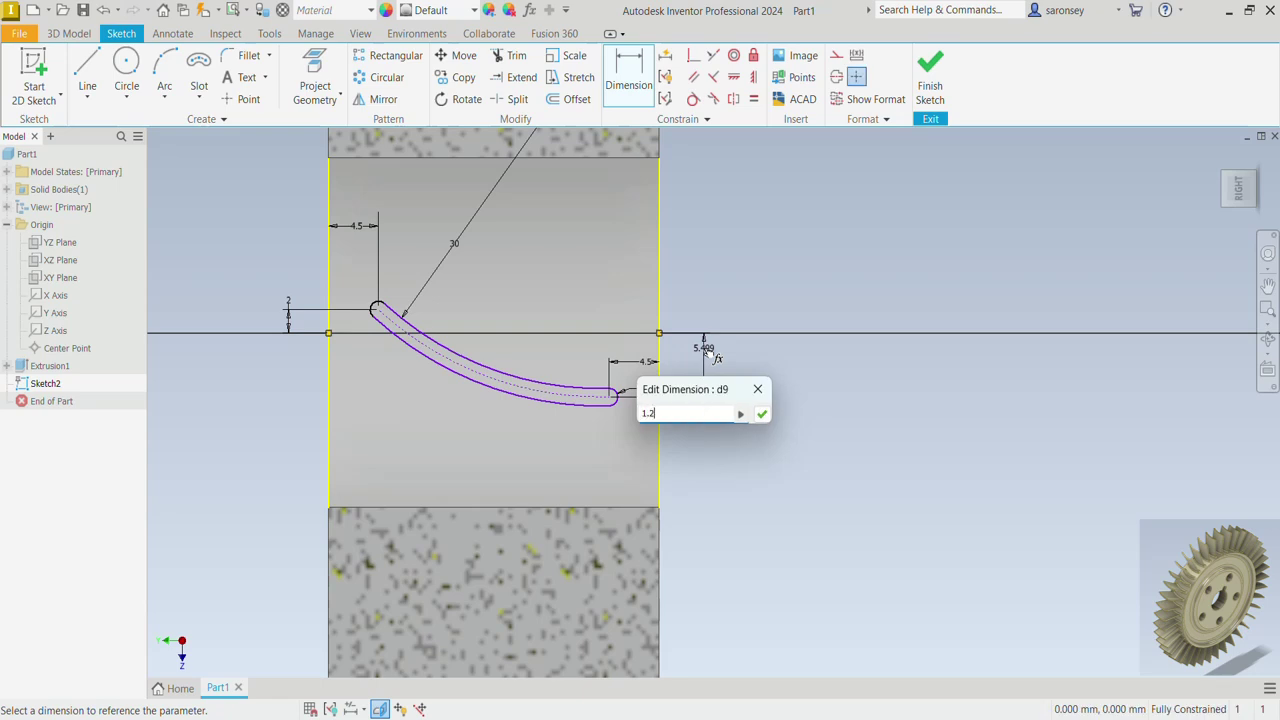
key("Return")
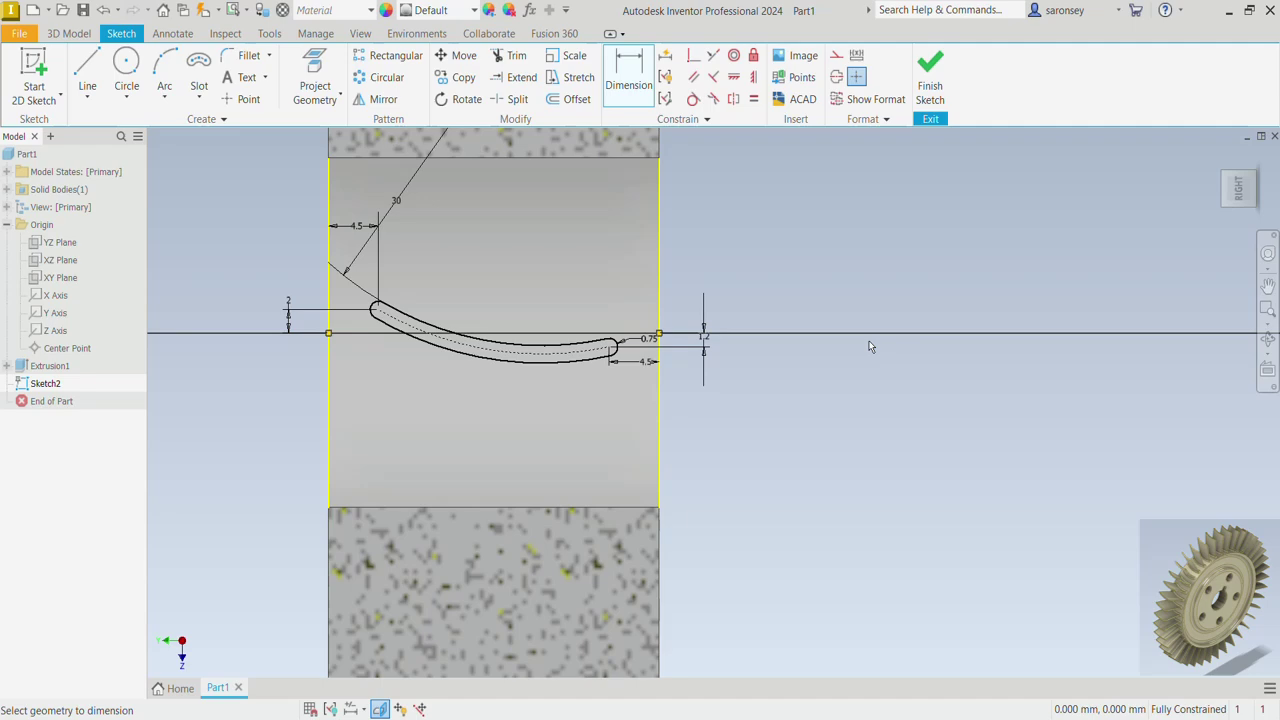
left_click(929, 75)
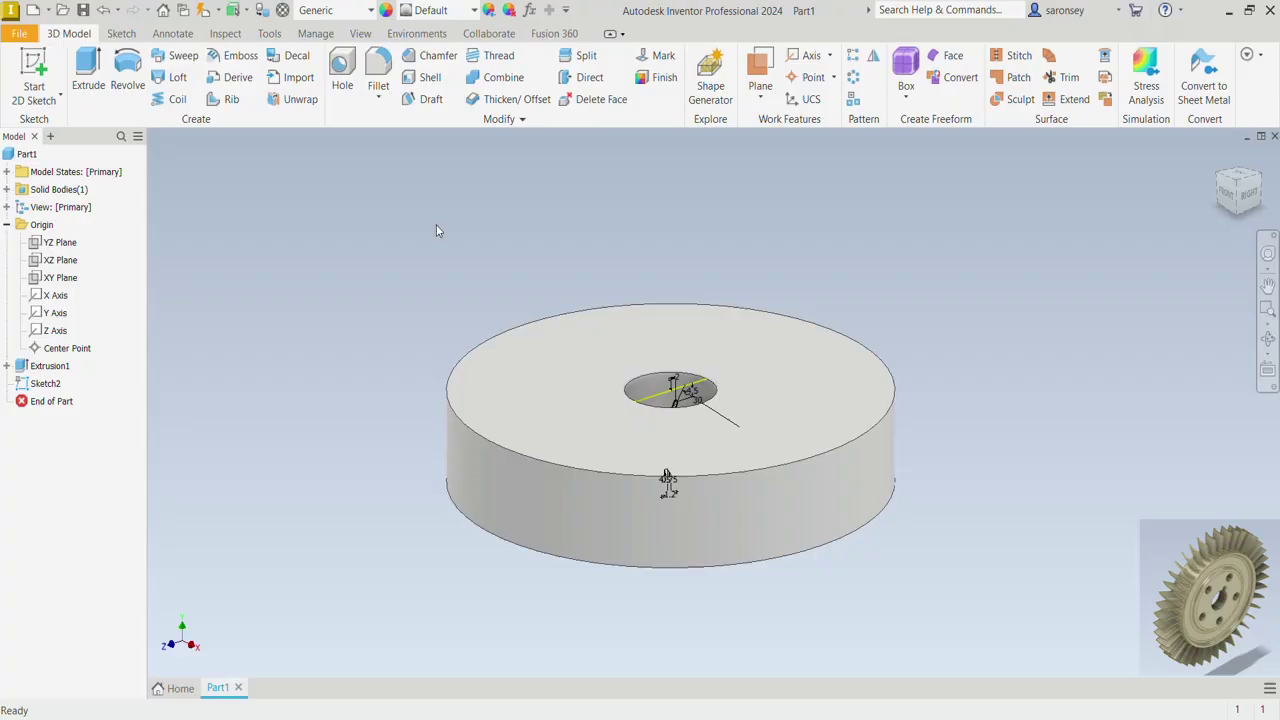
Extrude the slot profile 30 mm outward, starting from the disc's outer cylindrical face, as a blade joined to the disc
left_click(88, 70)
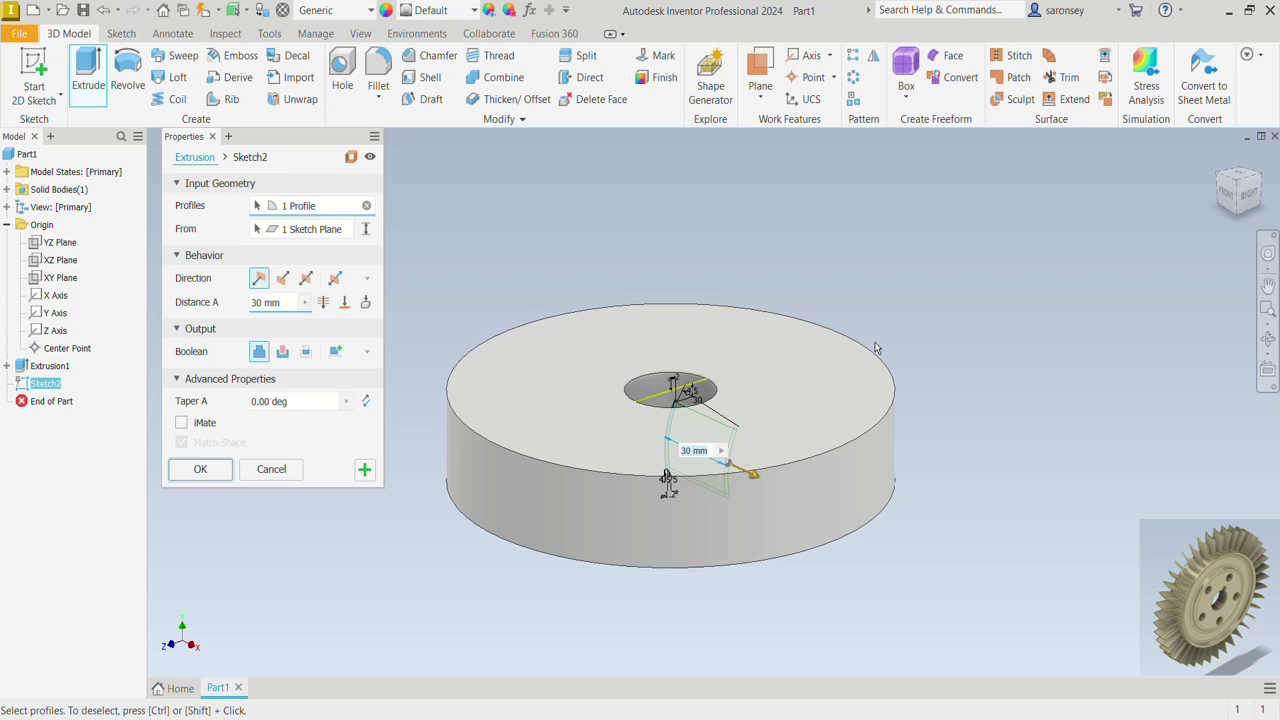
middle_click_drag(875, 348, 858, 391, "shift")
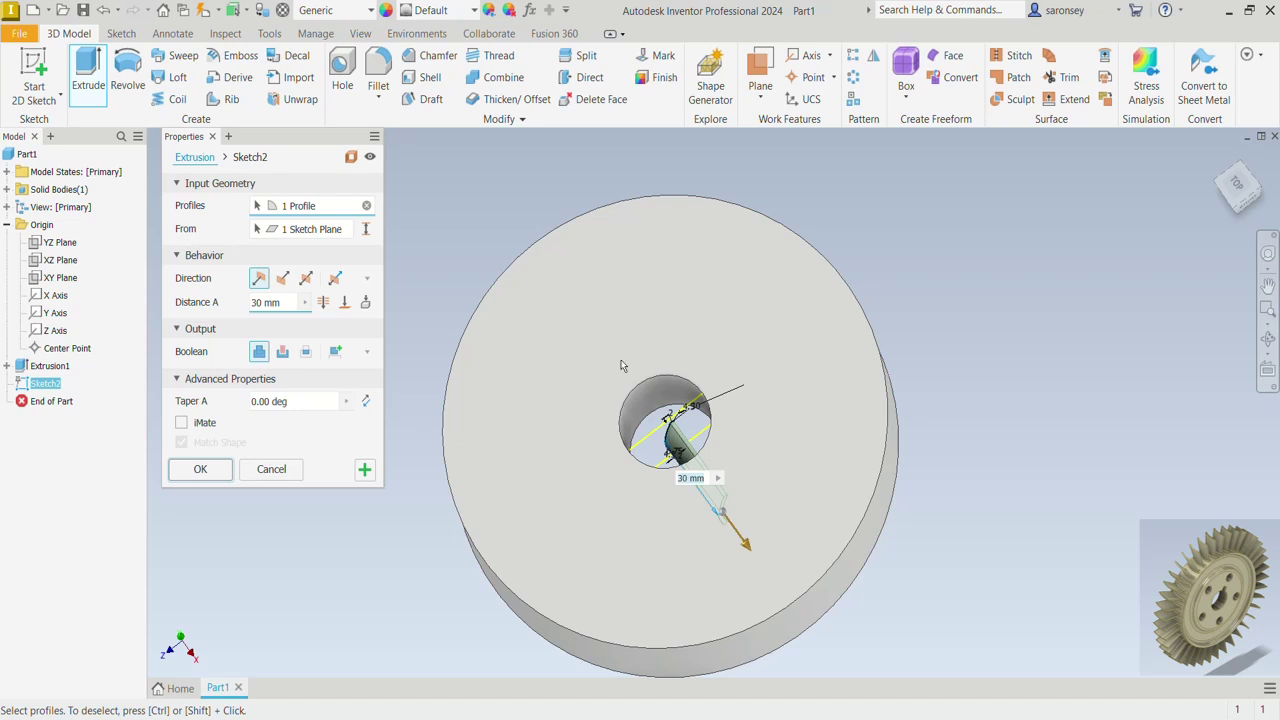
left_click(366, 230)
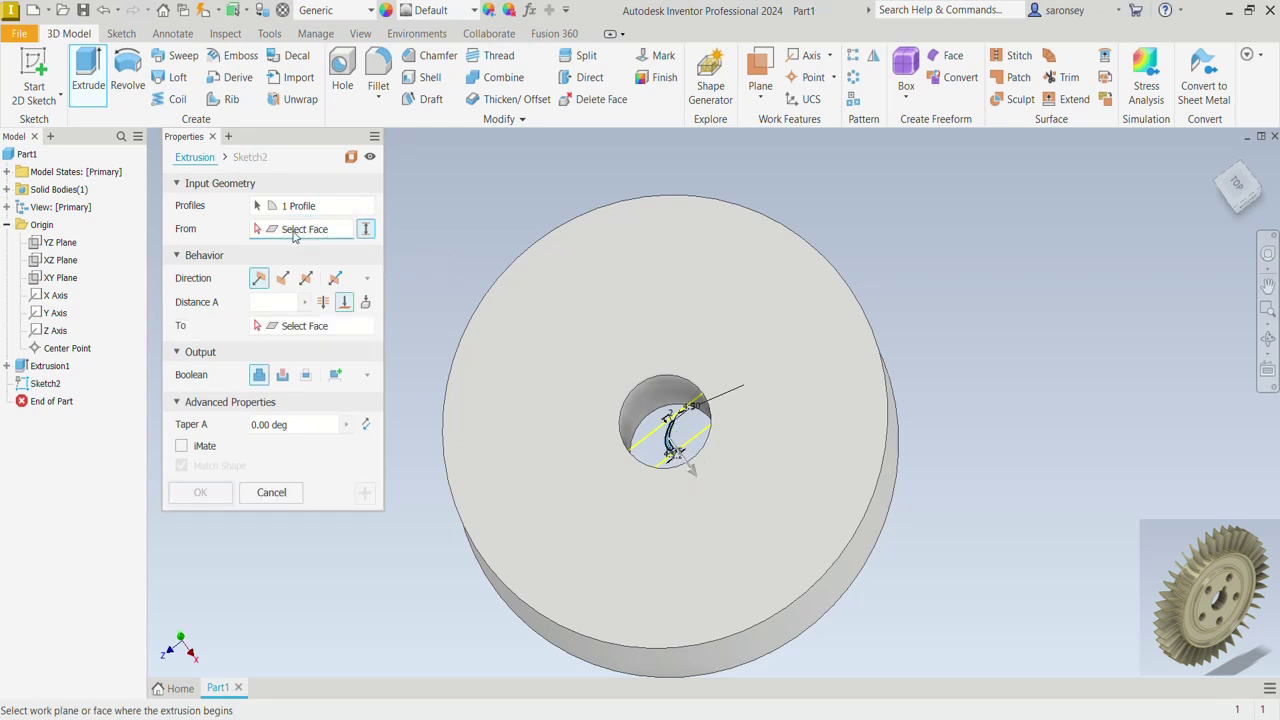
middle_click_drag(935, 471, 908, 458, "shift")
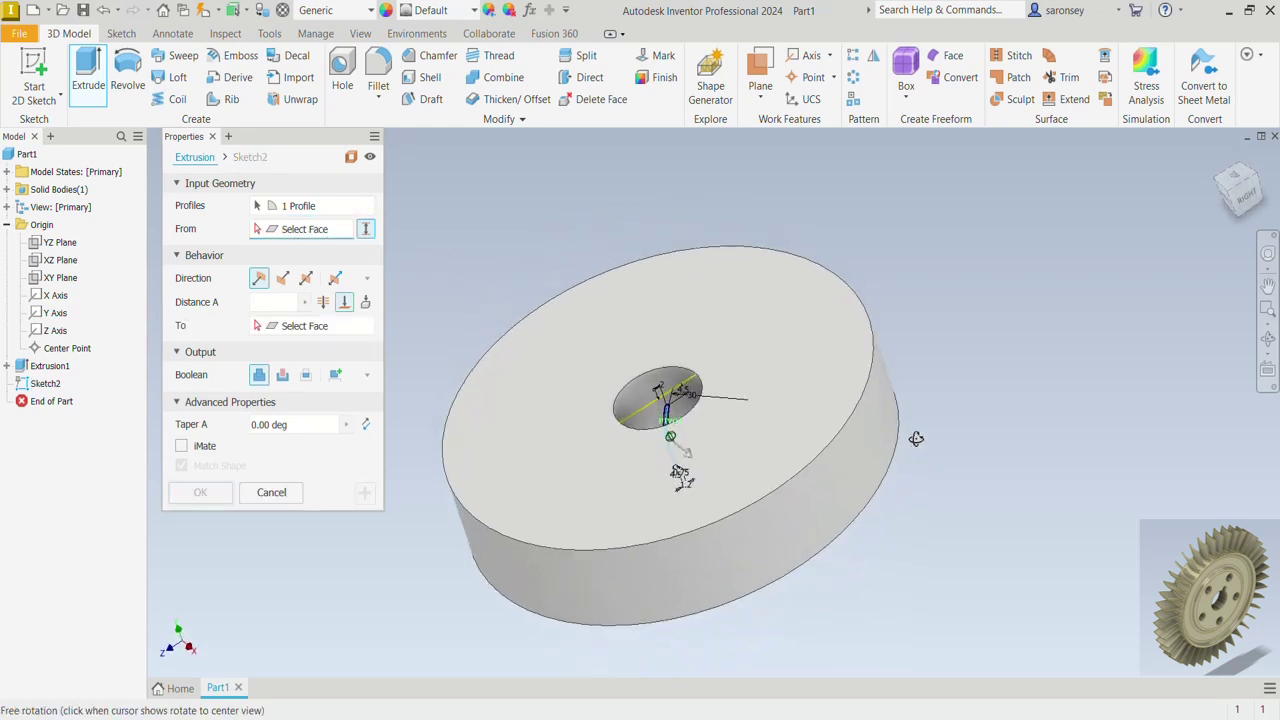
left_click(851, 478)
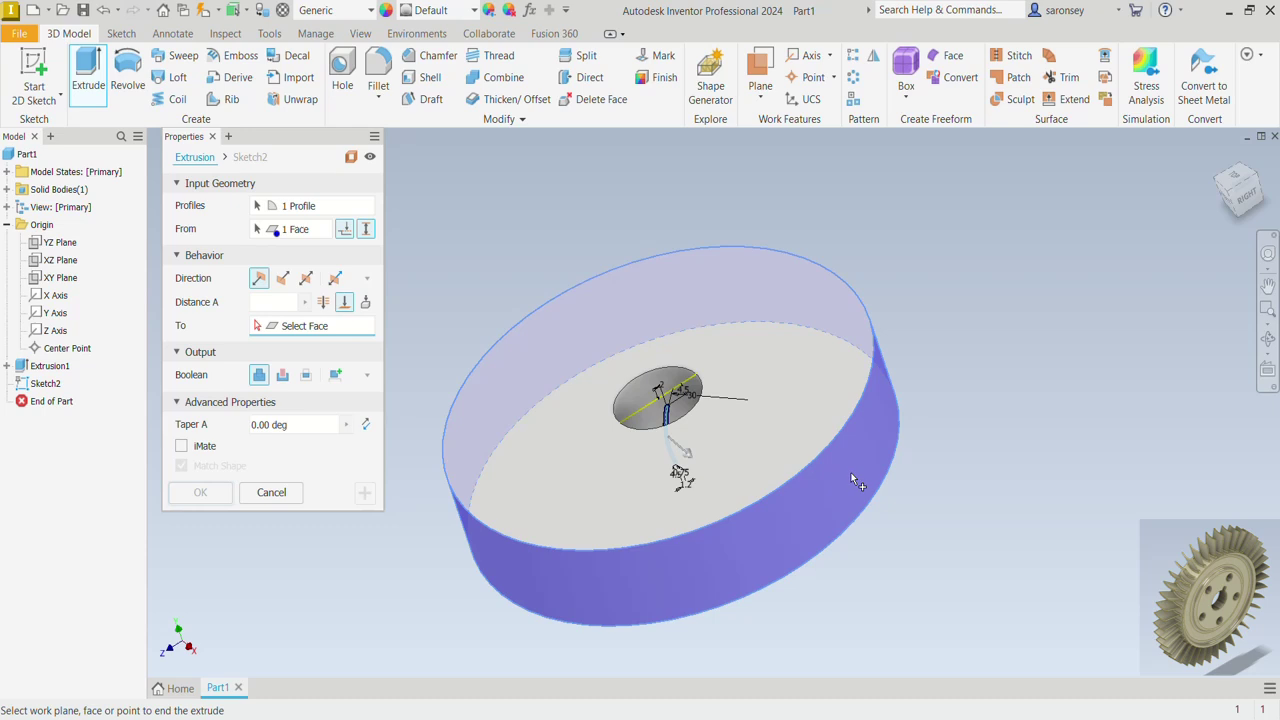
left_click(368, 230)
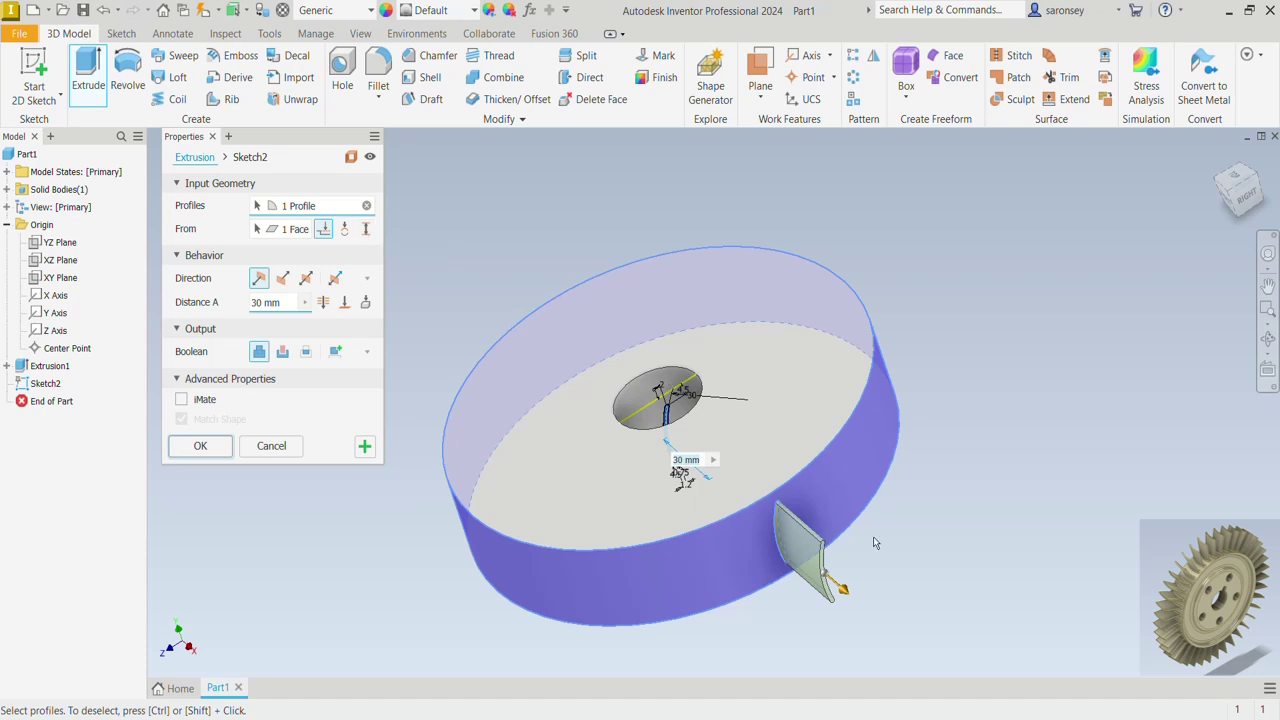
middle_click_drag(985, 555, 932, 535, "shift")
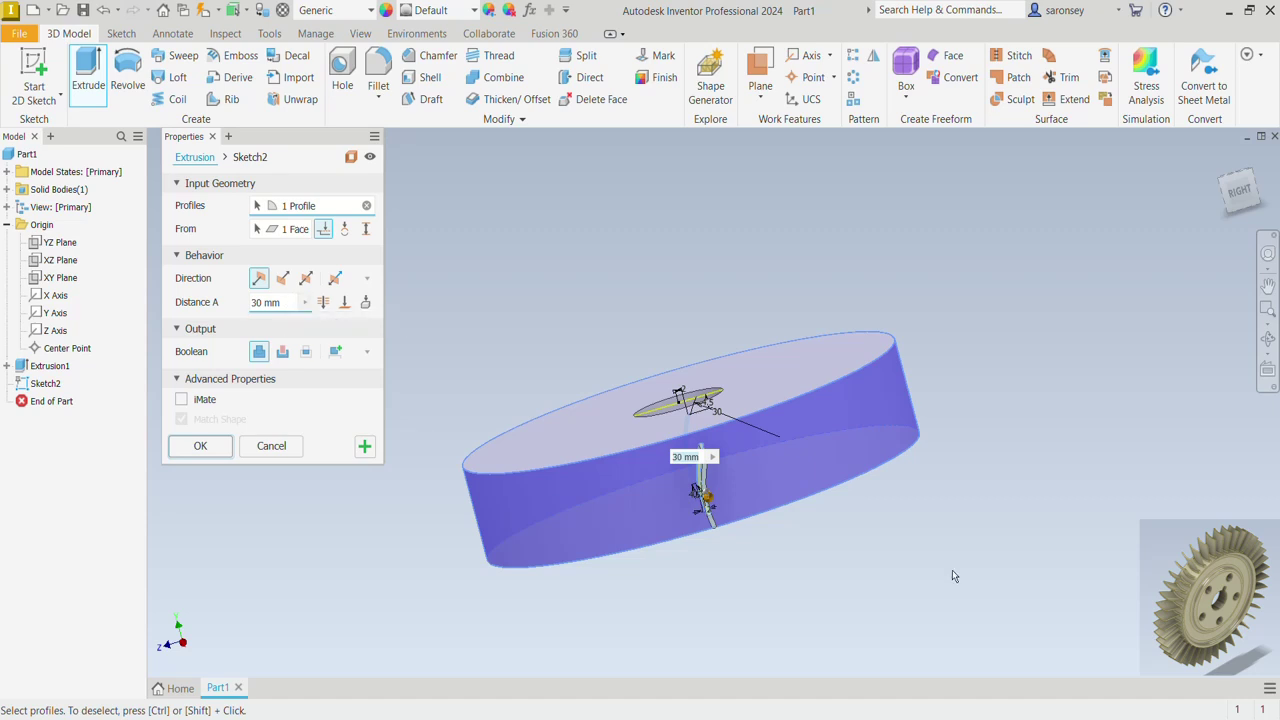
mouse_move(952, 570)
middle_mouse_down("shift")
mouse_move(940, 500)
mouse_move(829, 508)
mouse_move(937, 529)
middle_mouse_up("shift")
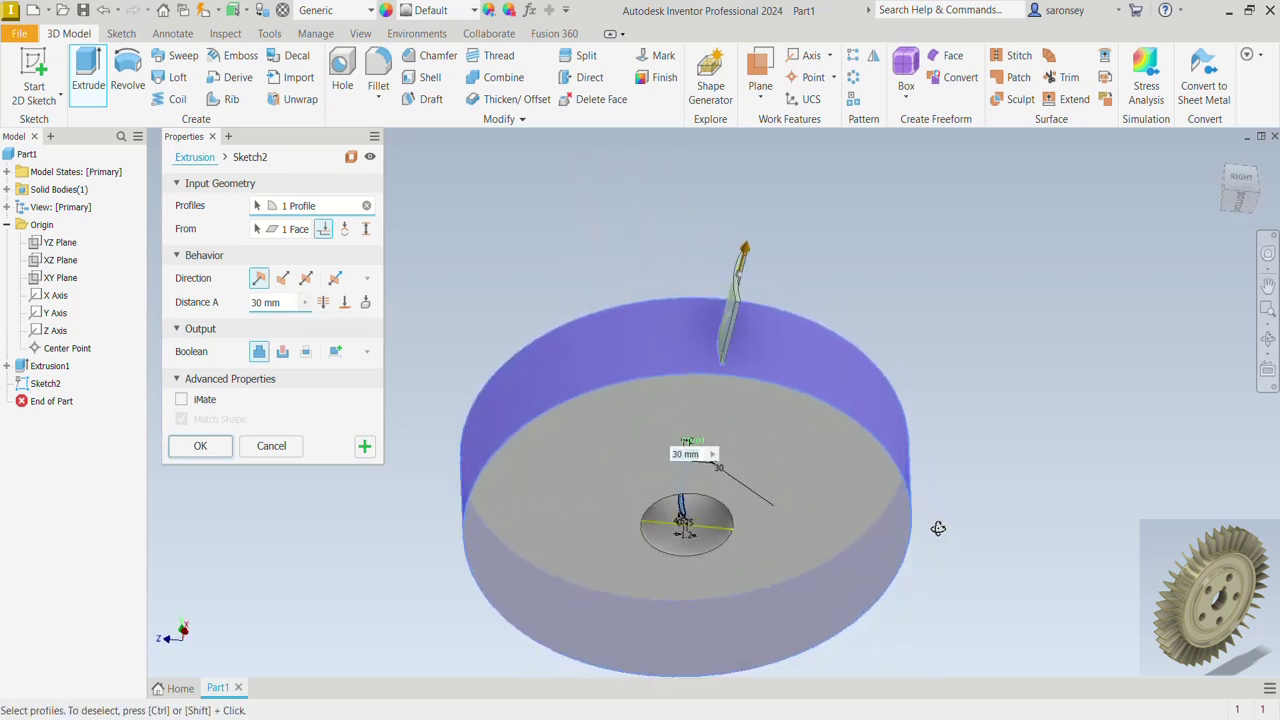
left_click(200, 445)
Fillet the edge loop where the blade meets the disc's rim with a 2 mm radius
mouse_move(1130, 500)
middle_mouse_down("shift")
mouse_move(954, 471)
mouse_move(863, 509)
mouse_move(871, 537)
middle_mouse_up("shift")
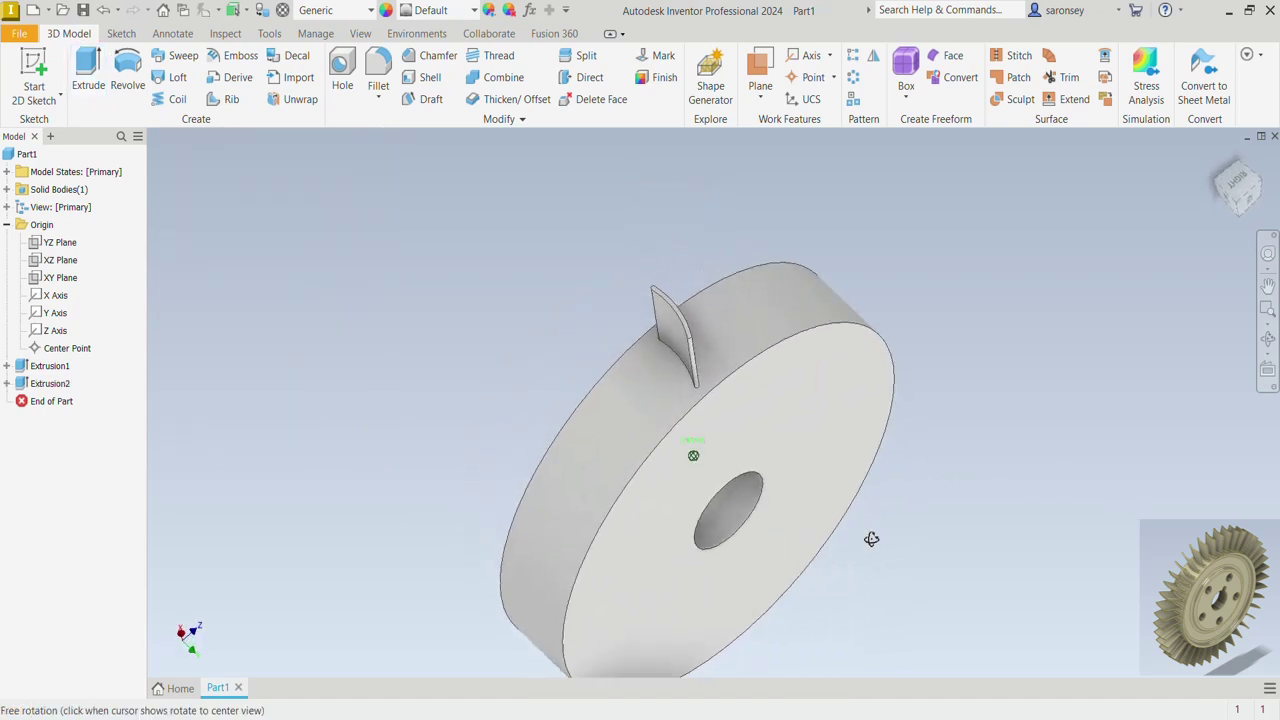
left_click(379, 78)
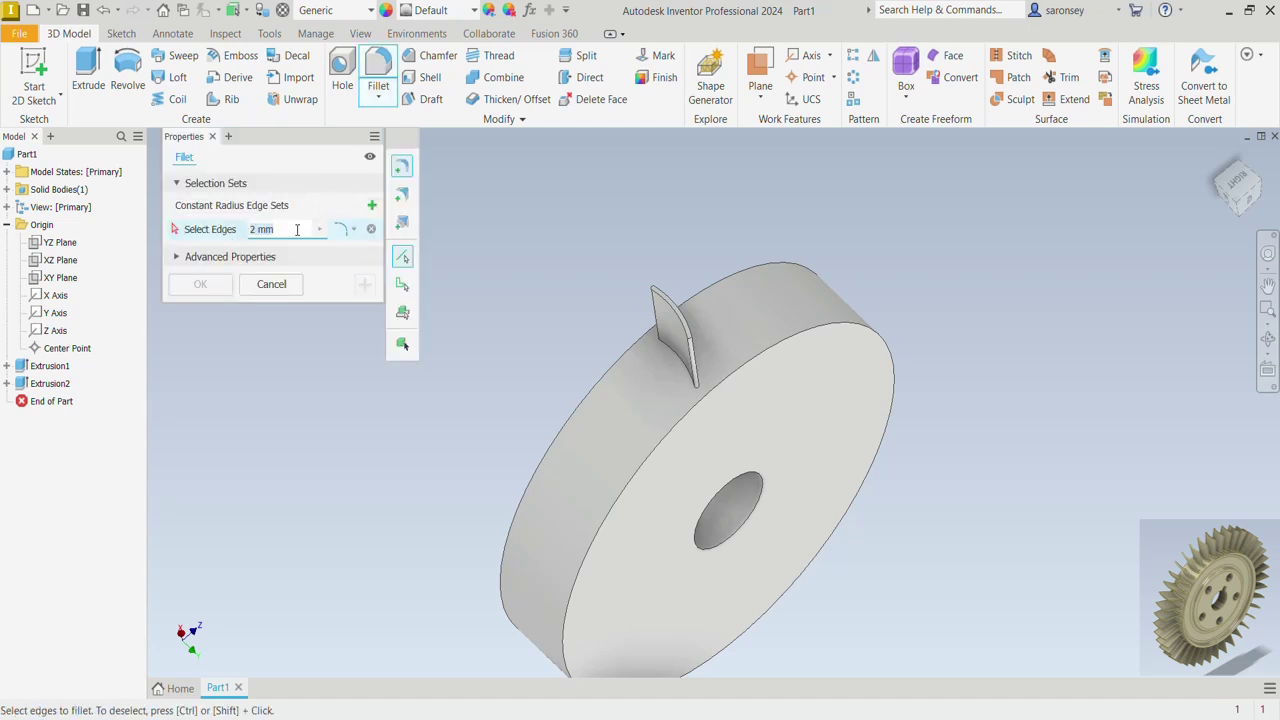
left_click(697, 377)
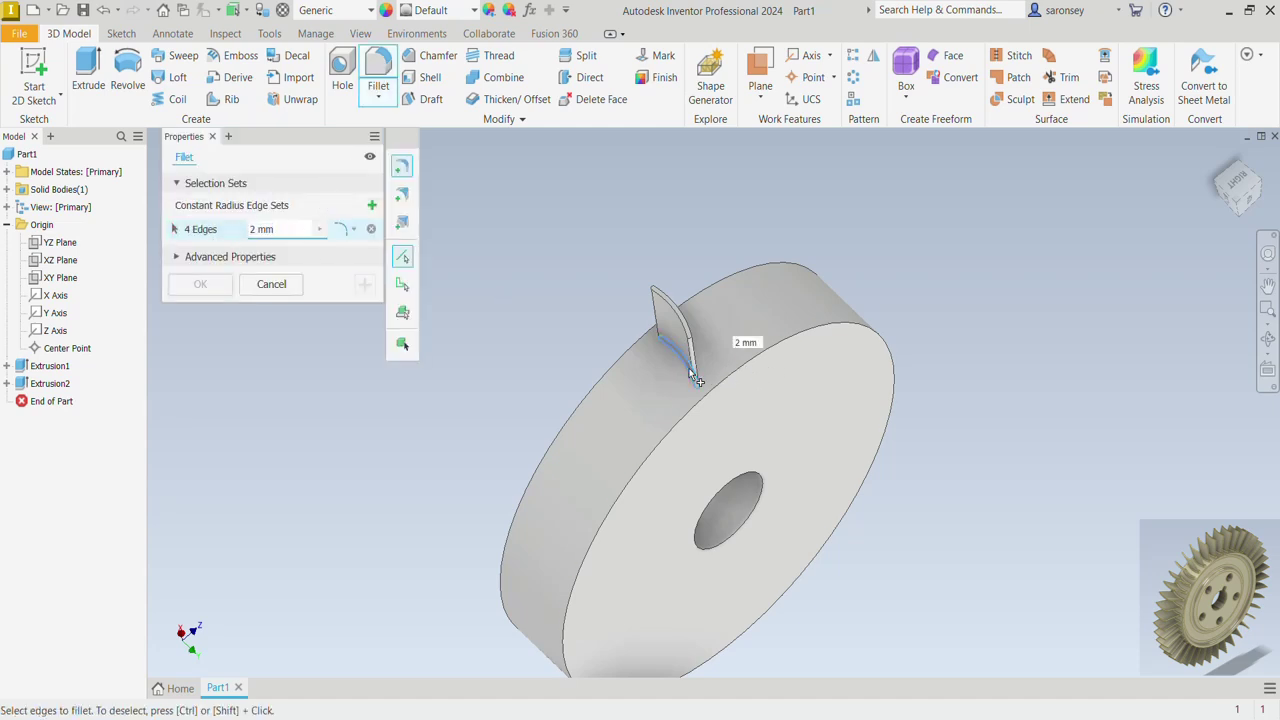
middle_click_drag(996, 360, 945, 347, "shift")
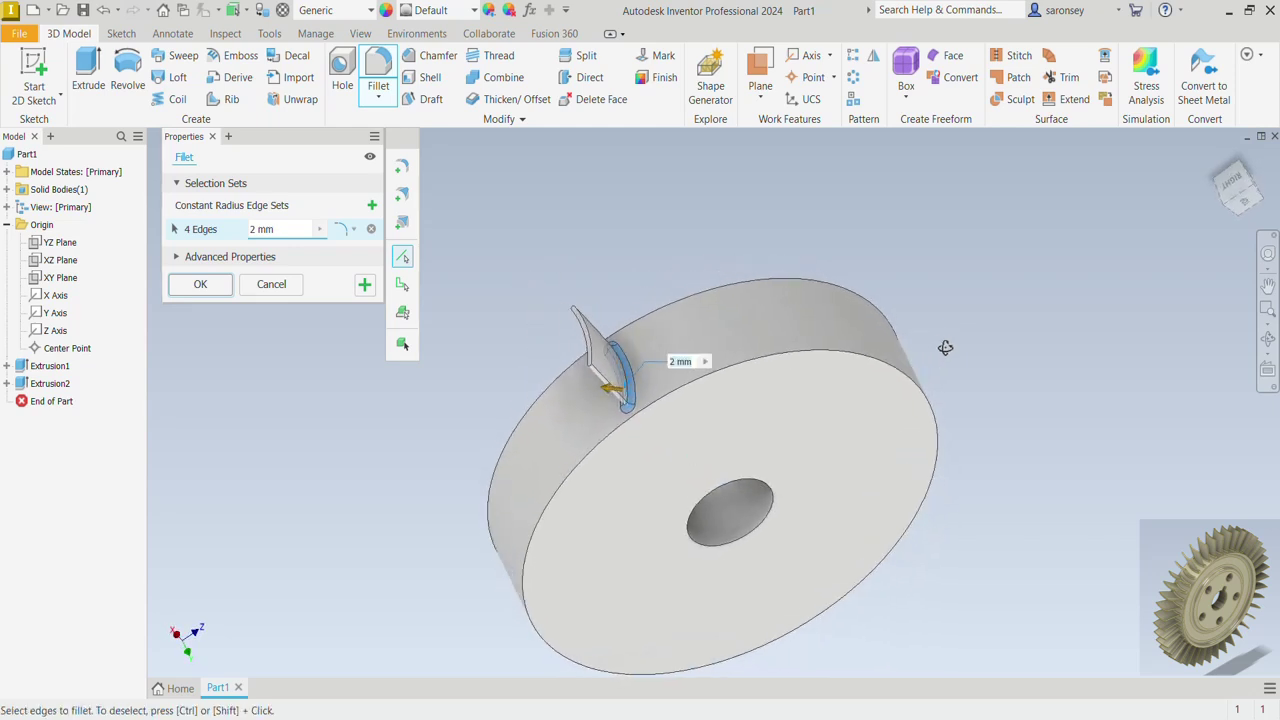
left_click(200, 284)
Pattern the blade and its root fillet circularly around the disc's axis with 40 occurrences over 360 degrees
middle_click_drag(935, 411, 831, 320, "shift")
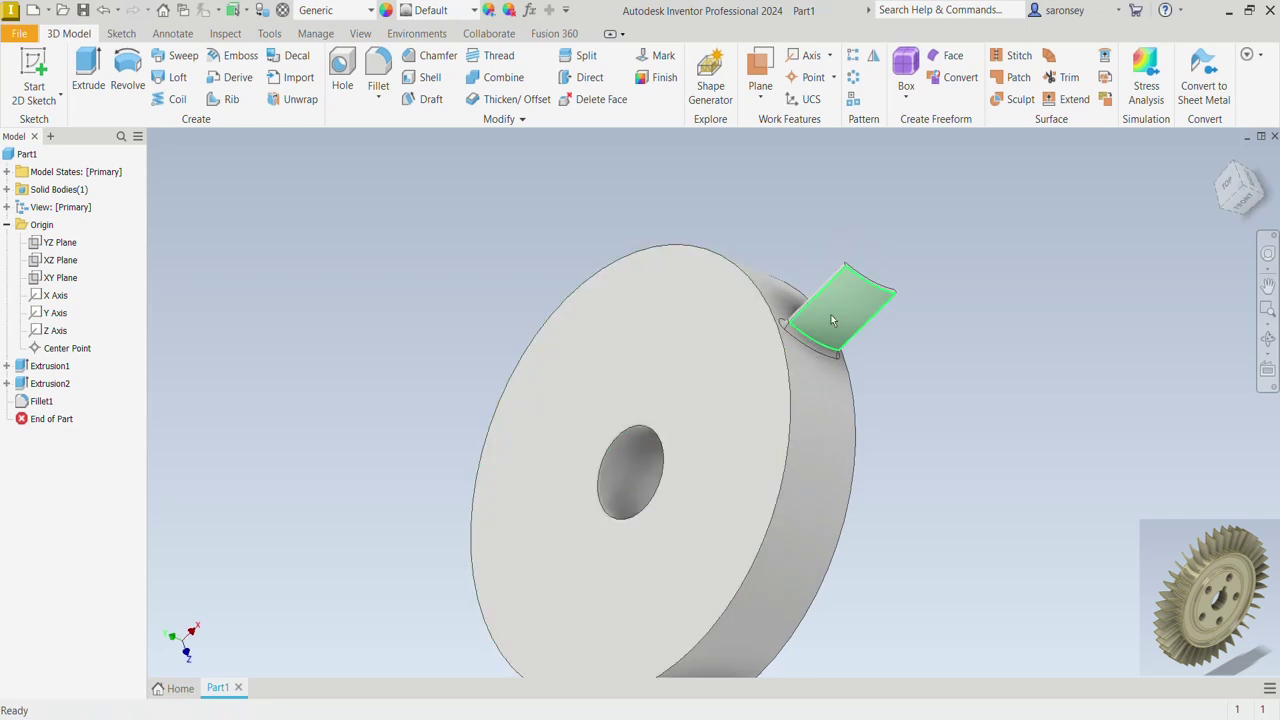
left_click(855, 80)
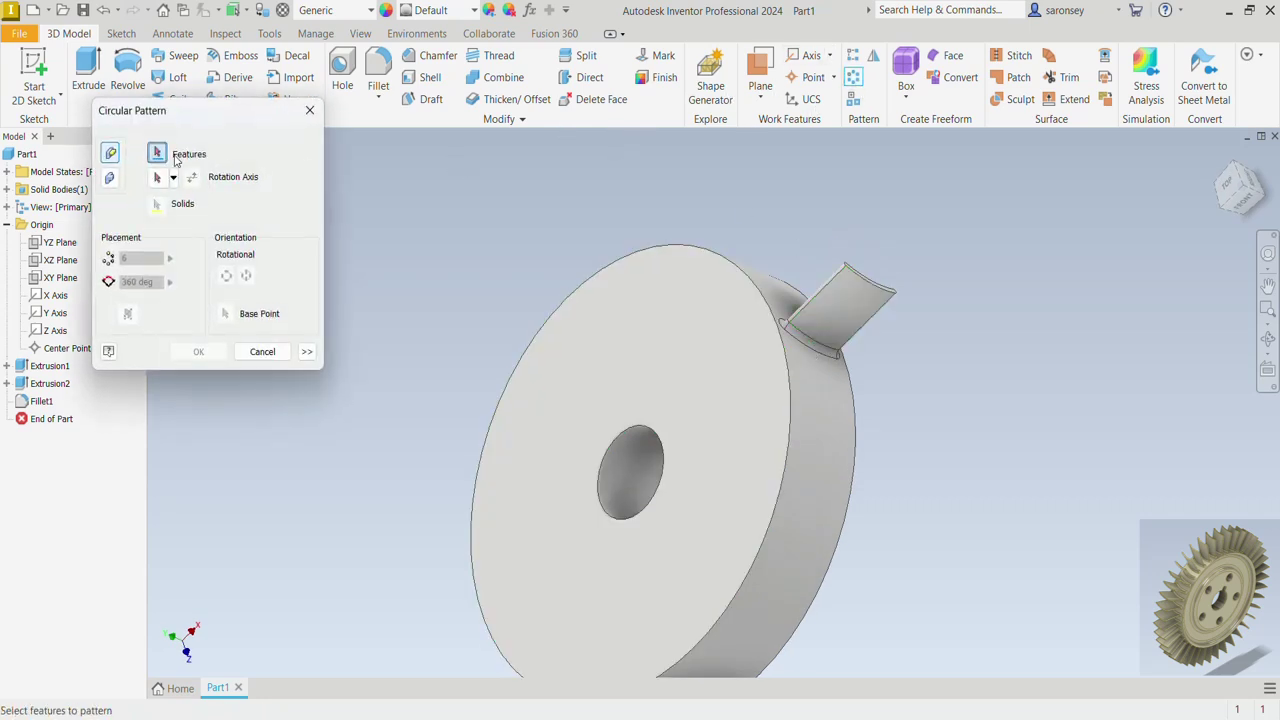
left_click(850, 289)
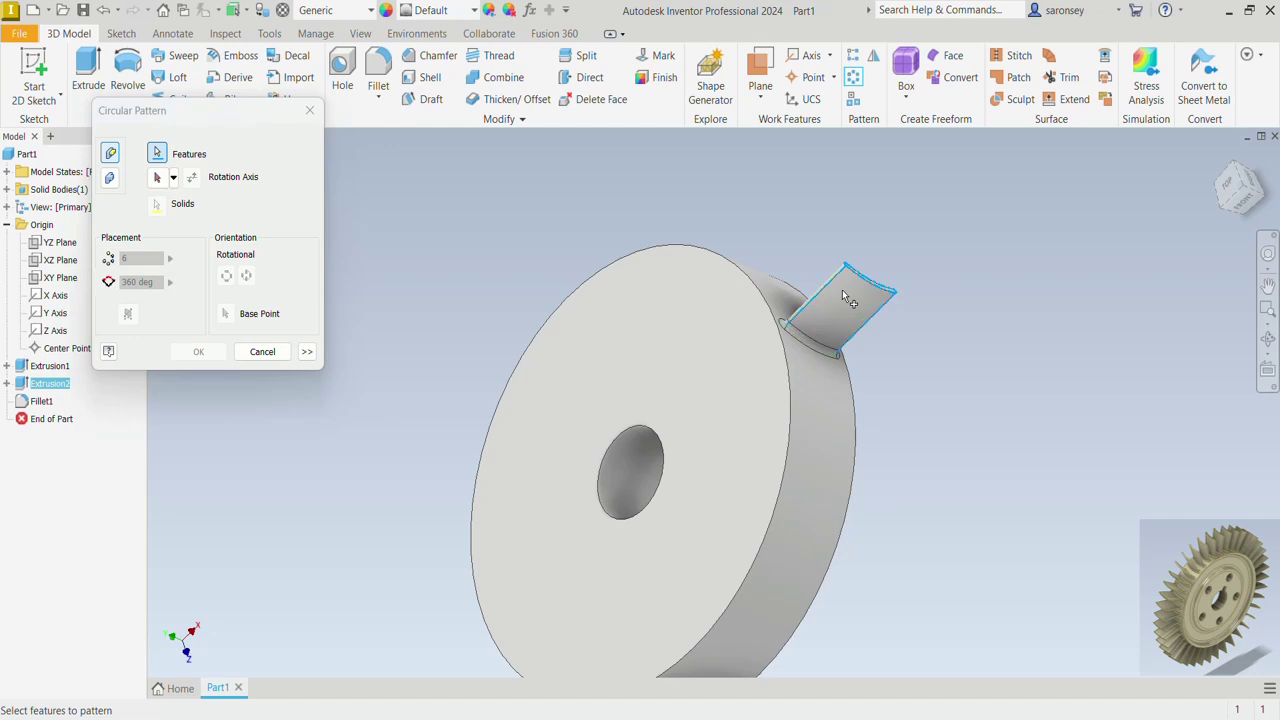
left_click(820, 352)
left_click(157, 178)
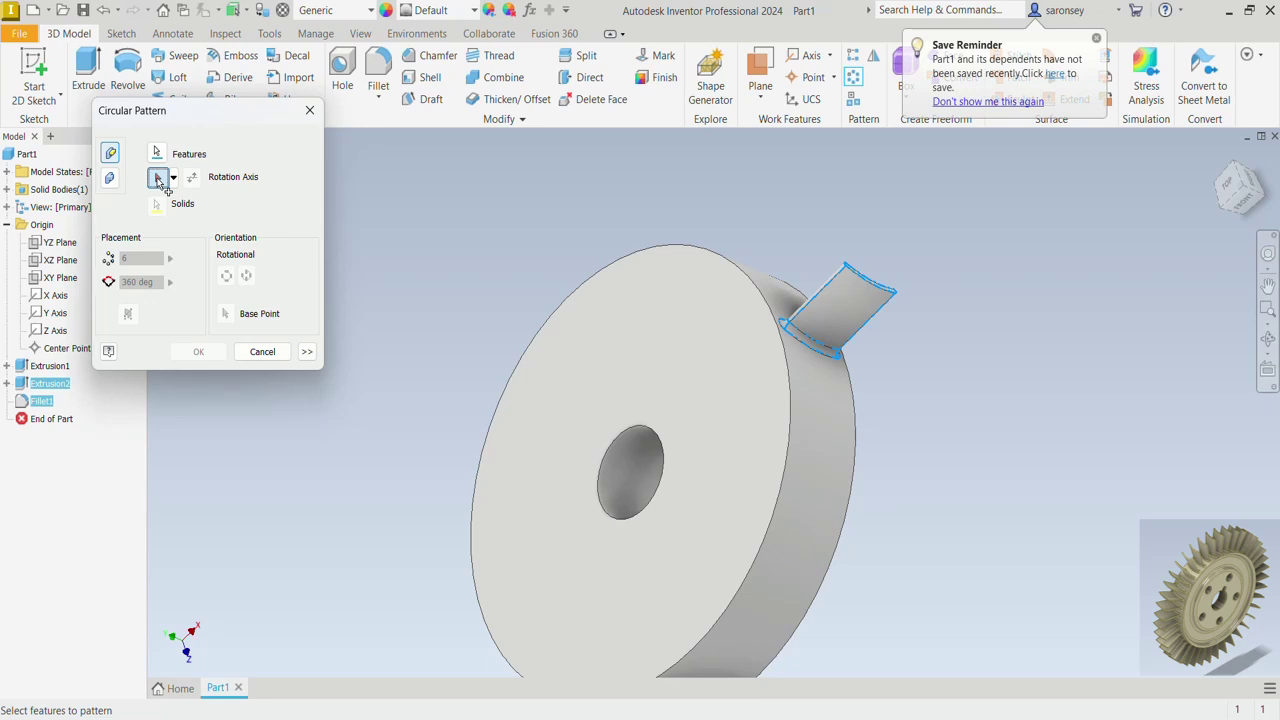
left_click(822, 424)
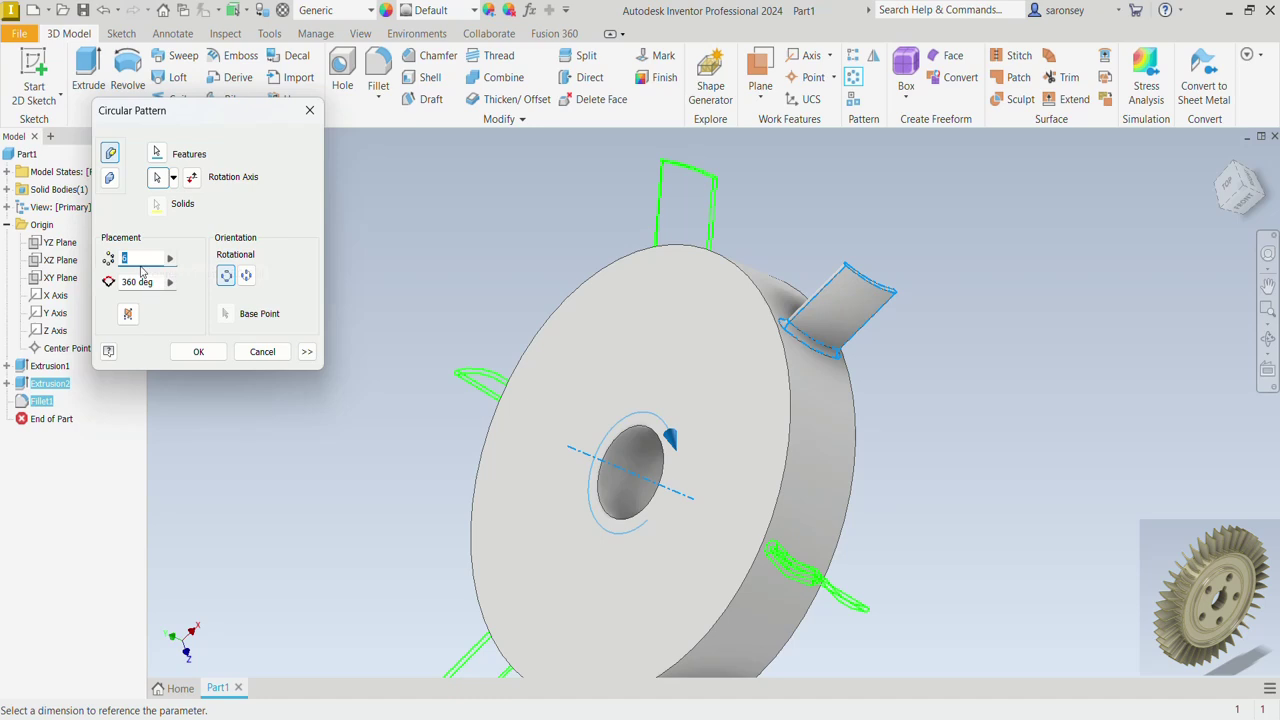
type("40")
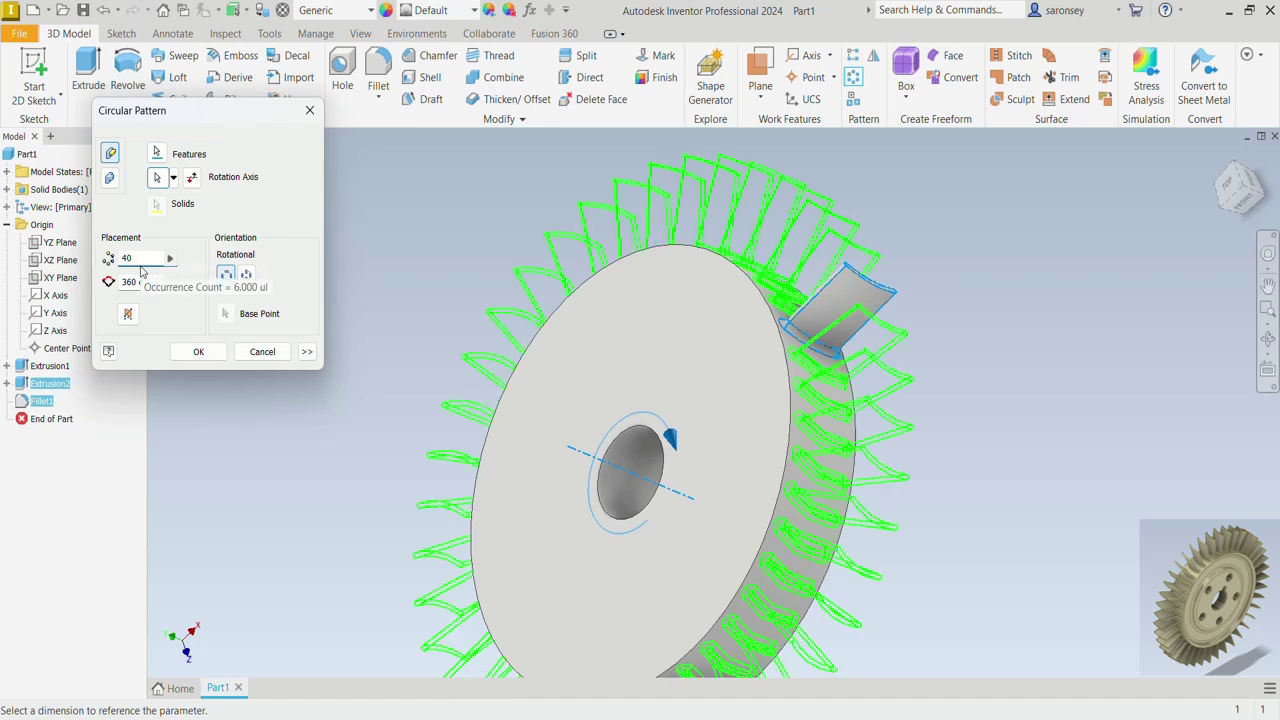
scroll(613, 420, "up", 3)
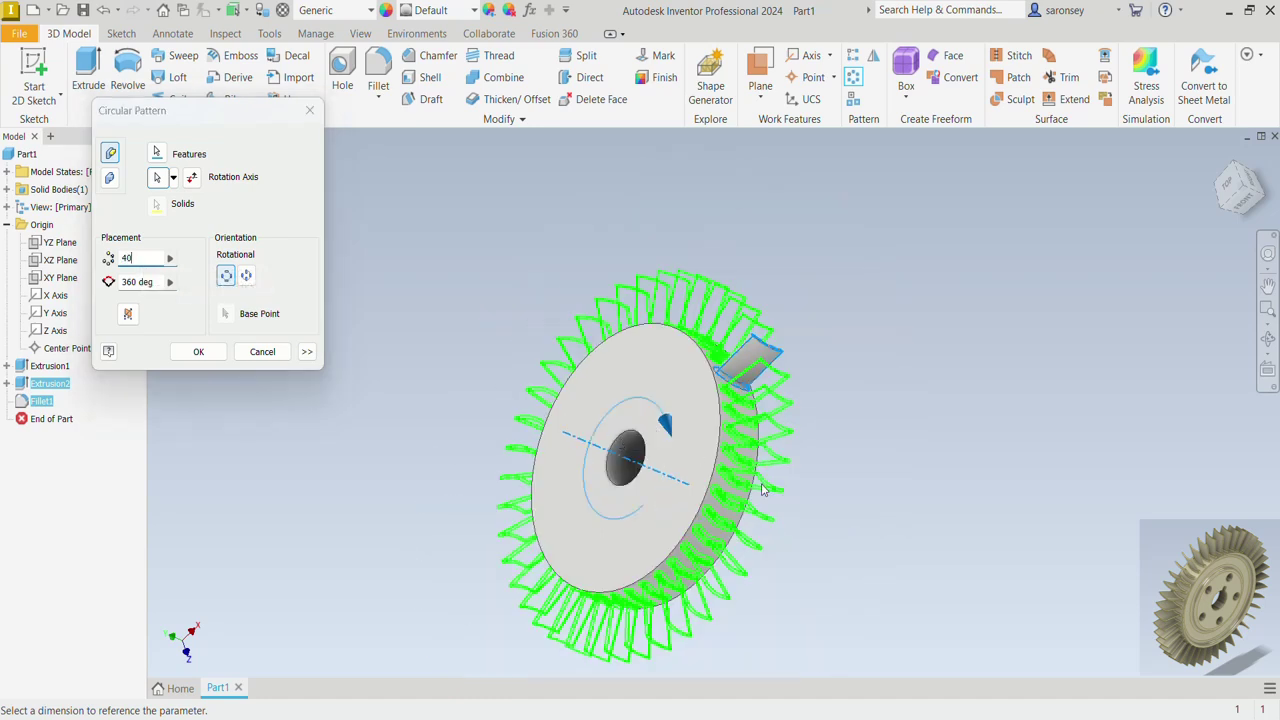
left_click(199, 352)
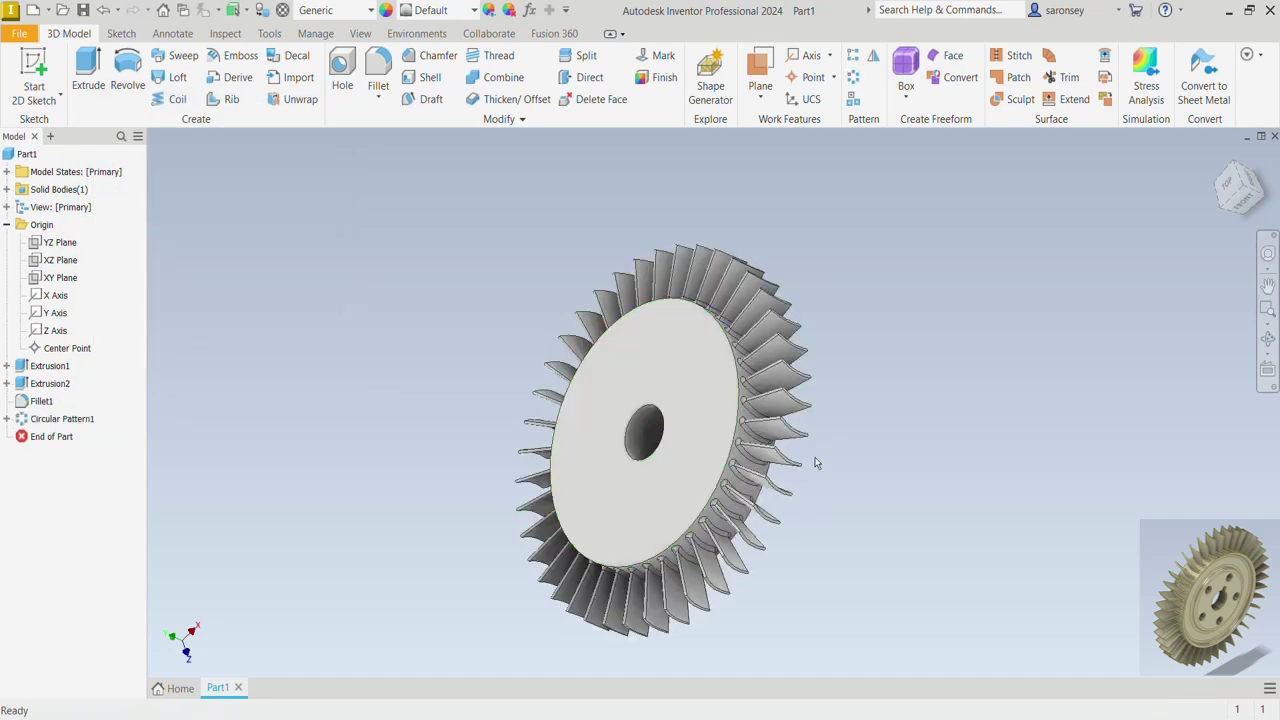
Sketch a 120 mm diameter circle centred on the disc's flat top face and project the bore's edge
middle_click_drag(815, 463, 609, 318, "shift")
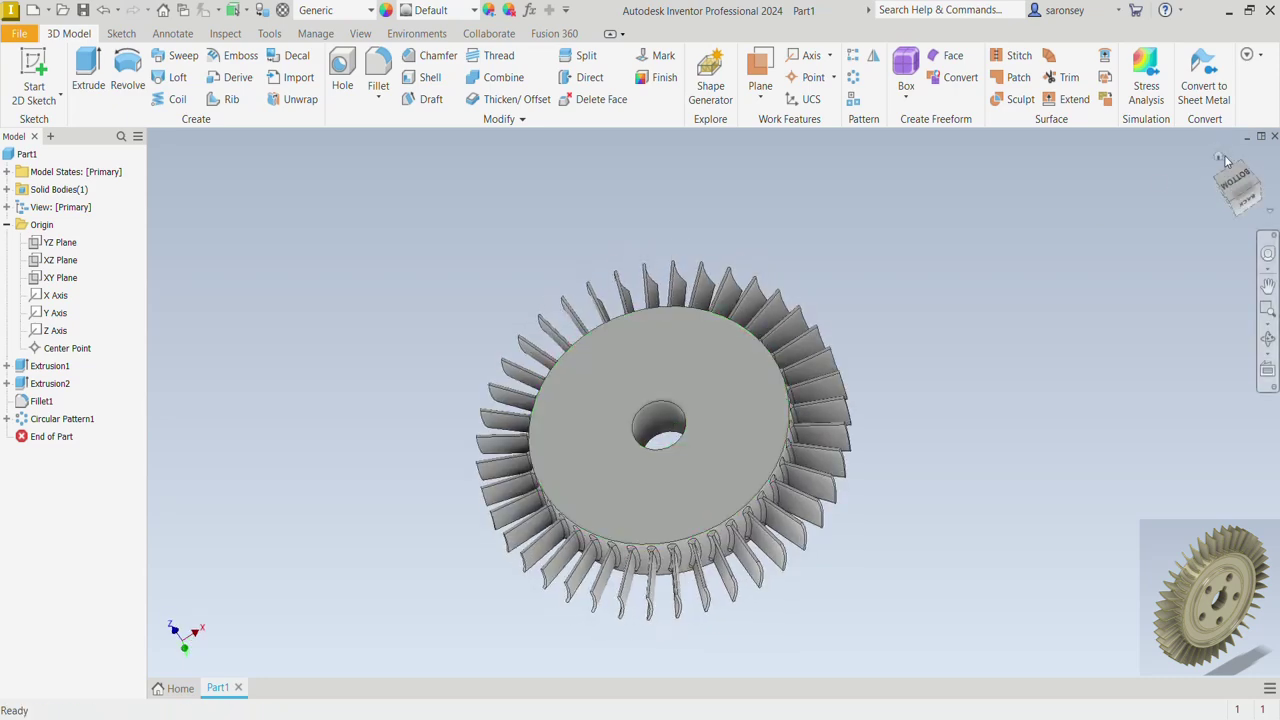
left_click(1221, 158)
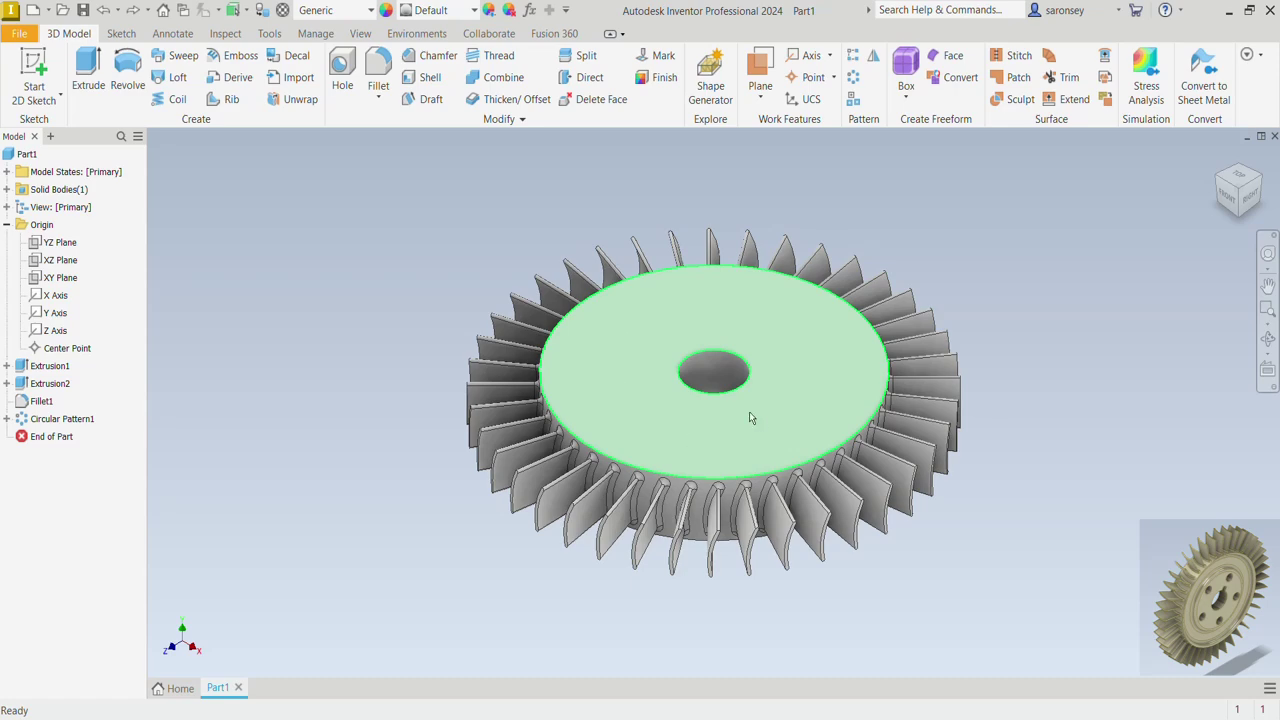
left_click(808, 358)
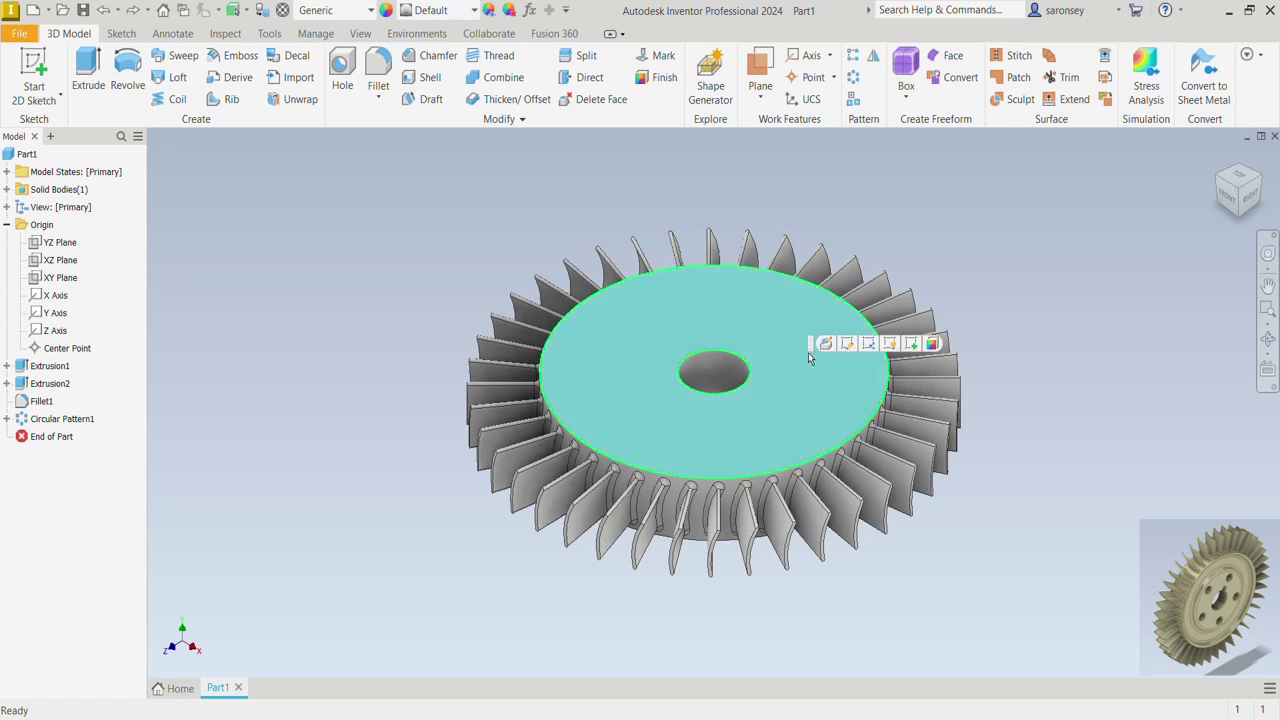
left_click(916, 352)
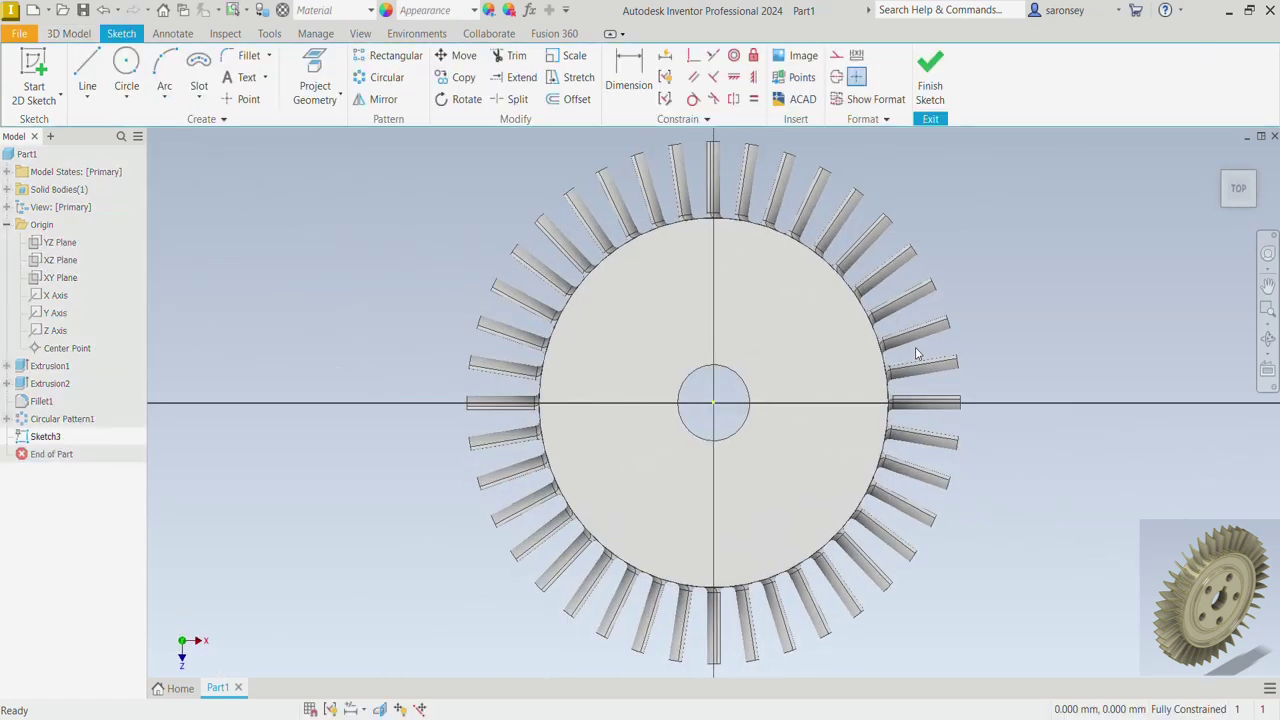
left_click(126, 68)
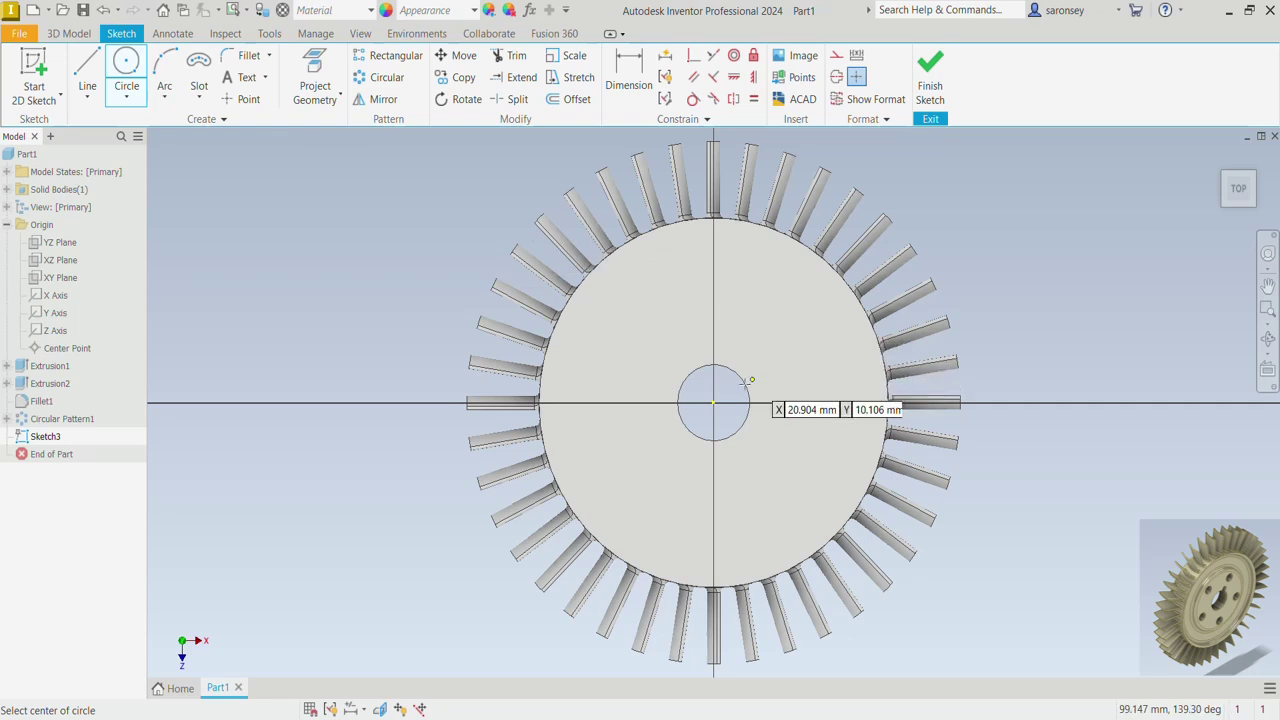
left_click(712, 405)
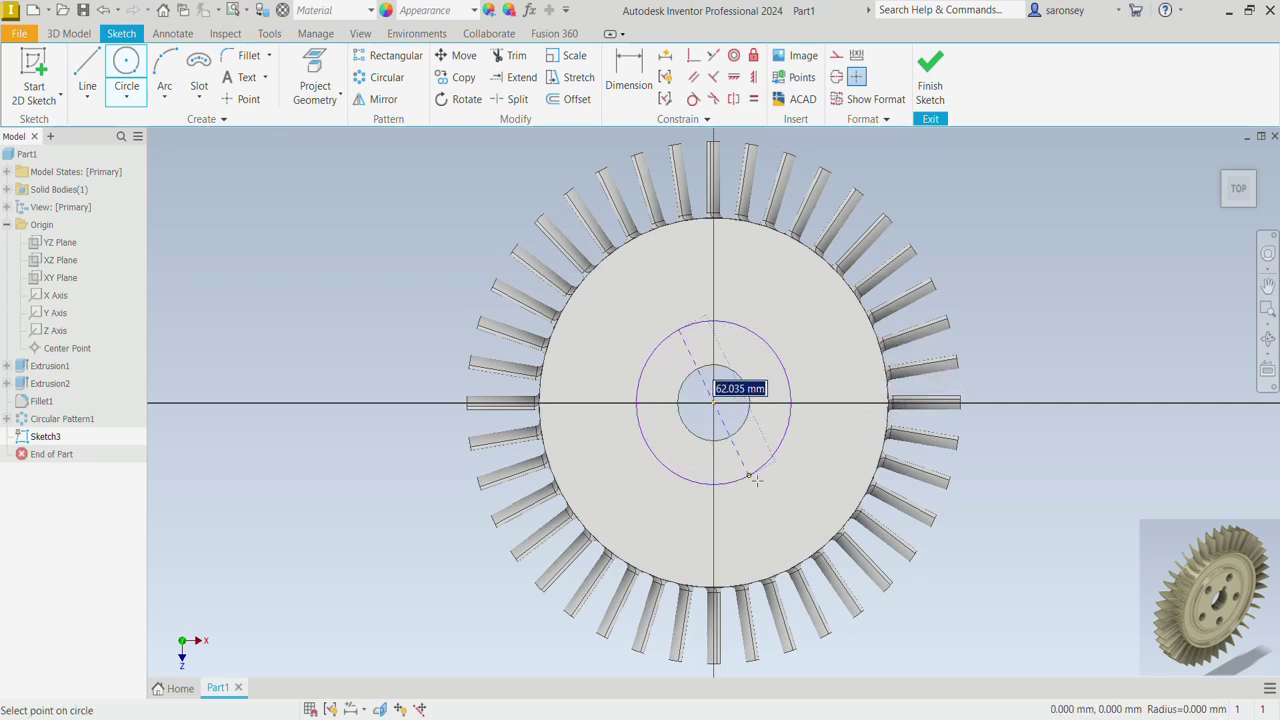
type("12")
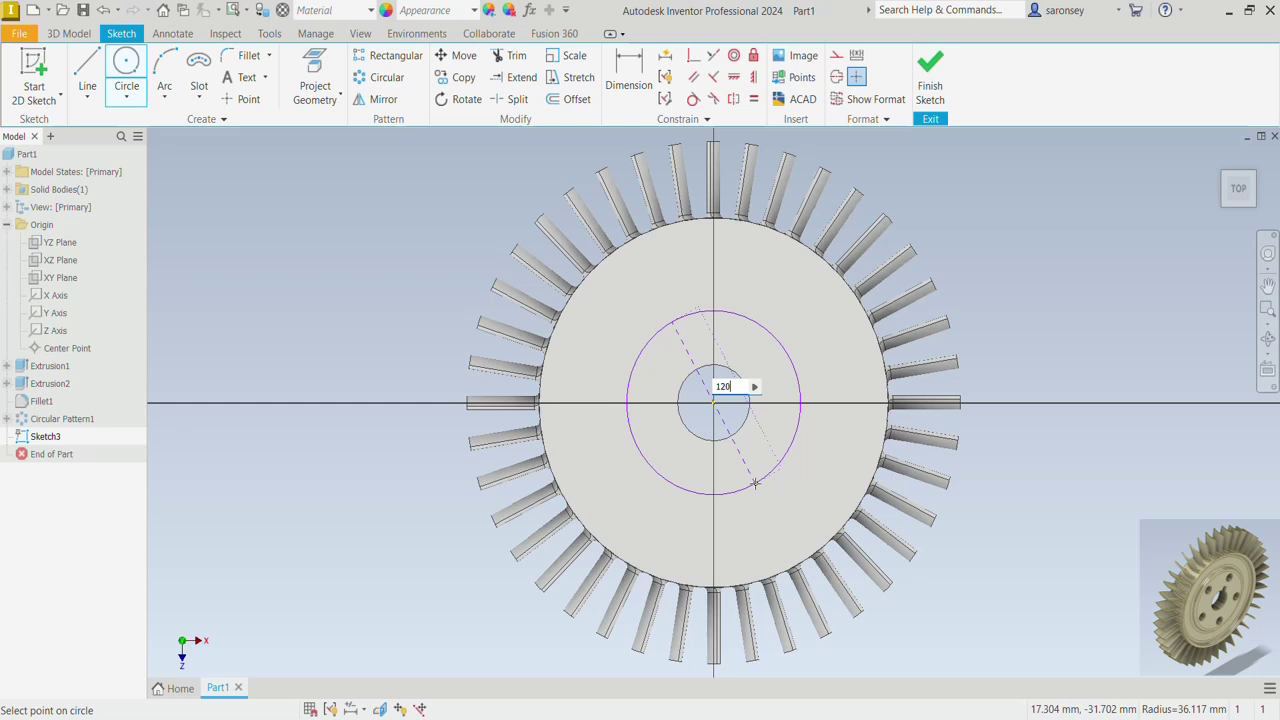
type("0")
key("Return")
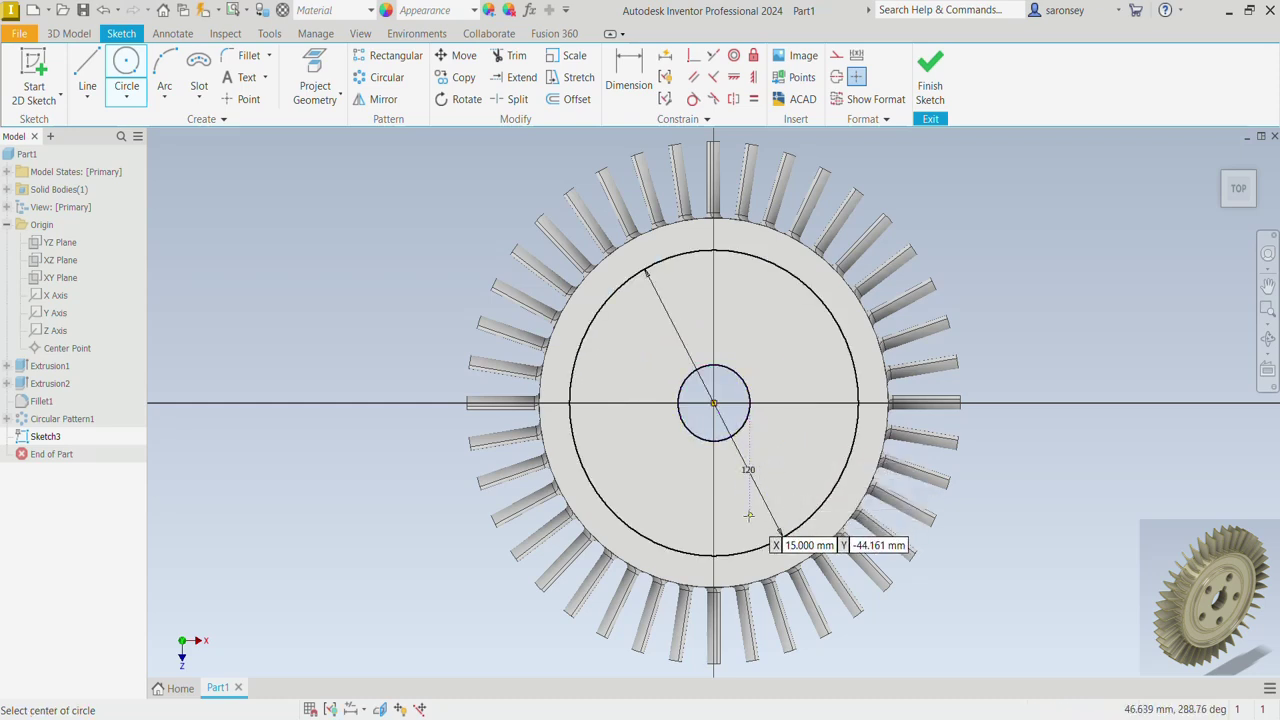
key("Escape")
left_click(314, 78)
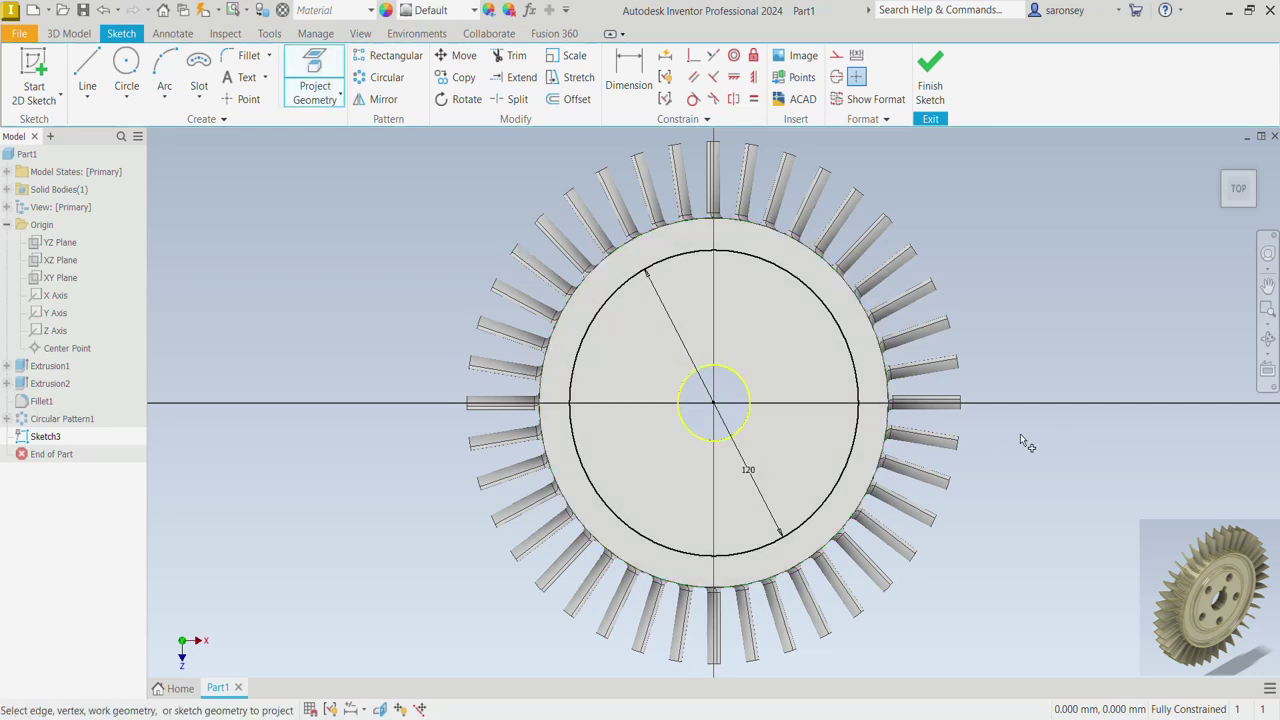
Cut the ring profile between the 120 mm circle and the bore 6 mm deep into the disc
key("e")
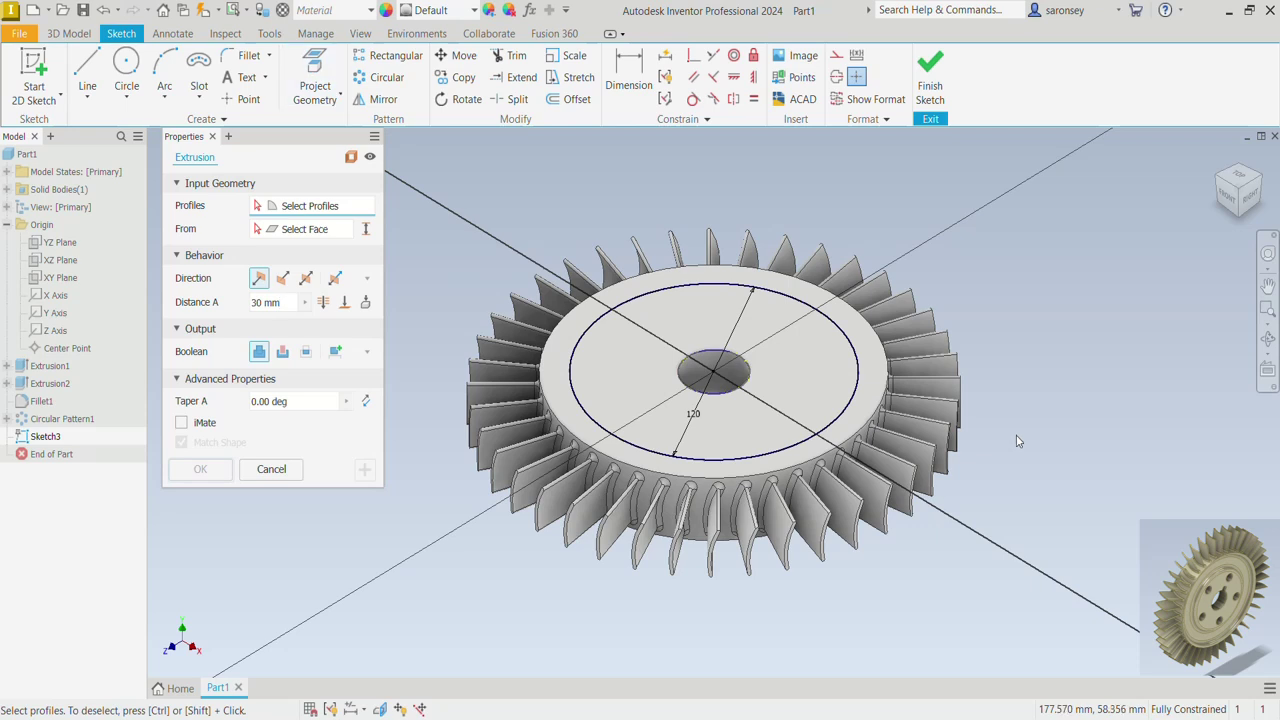
left_click(702, 308)
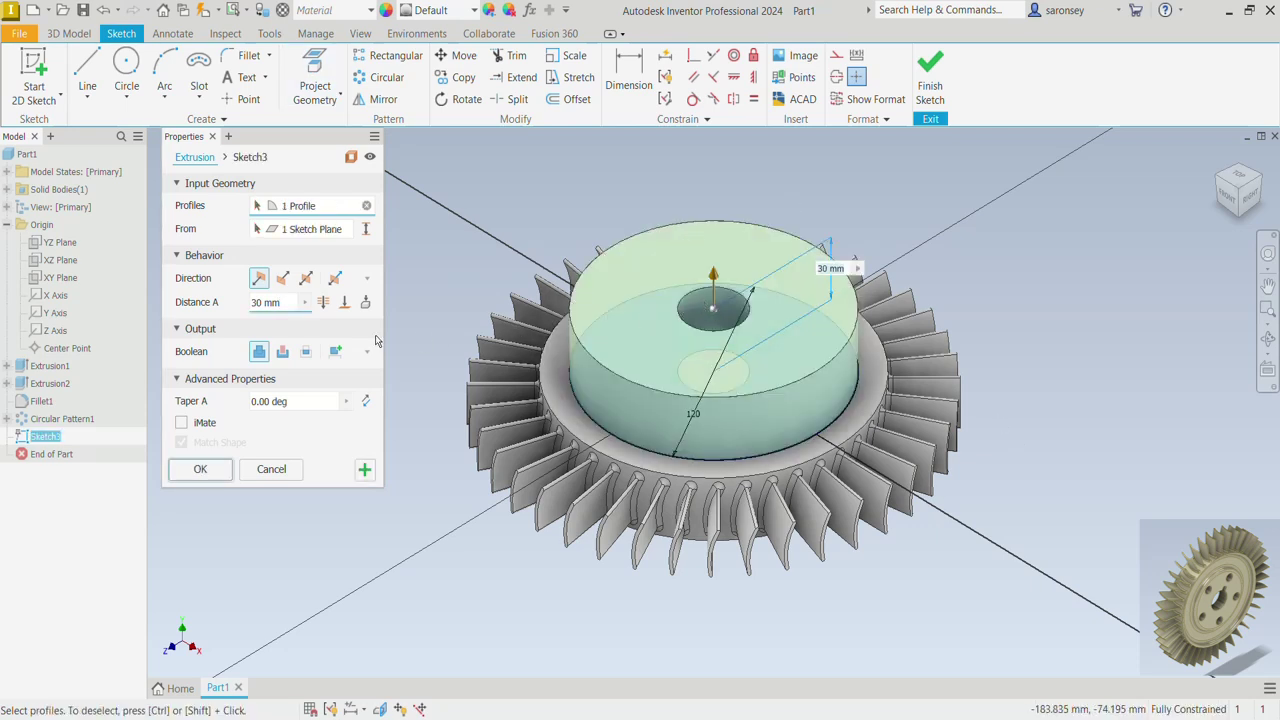
left_click(284, 353)
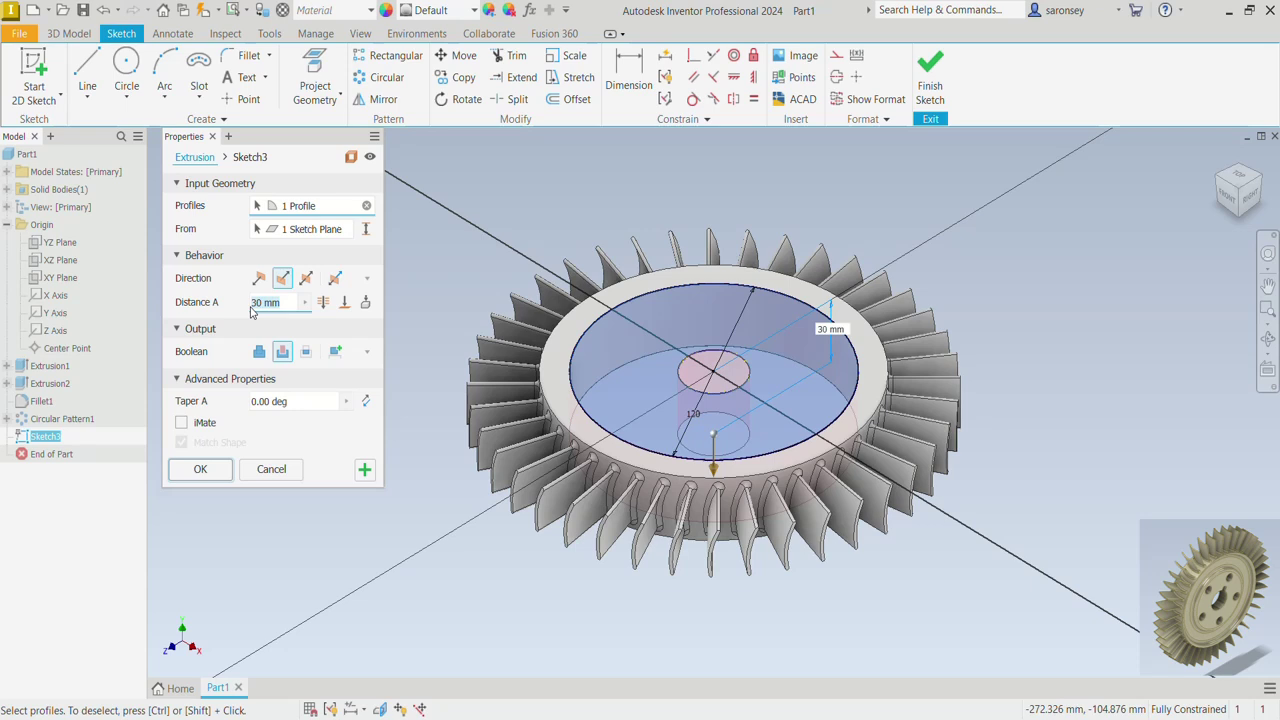
type("6")
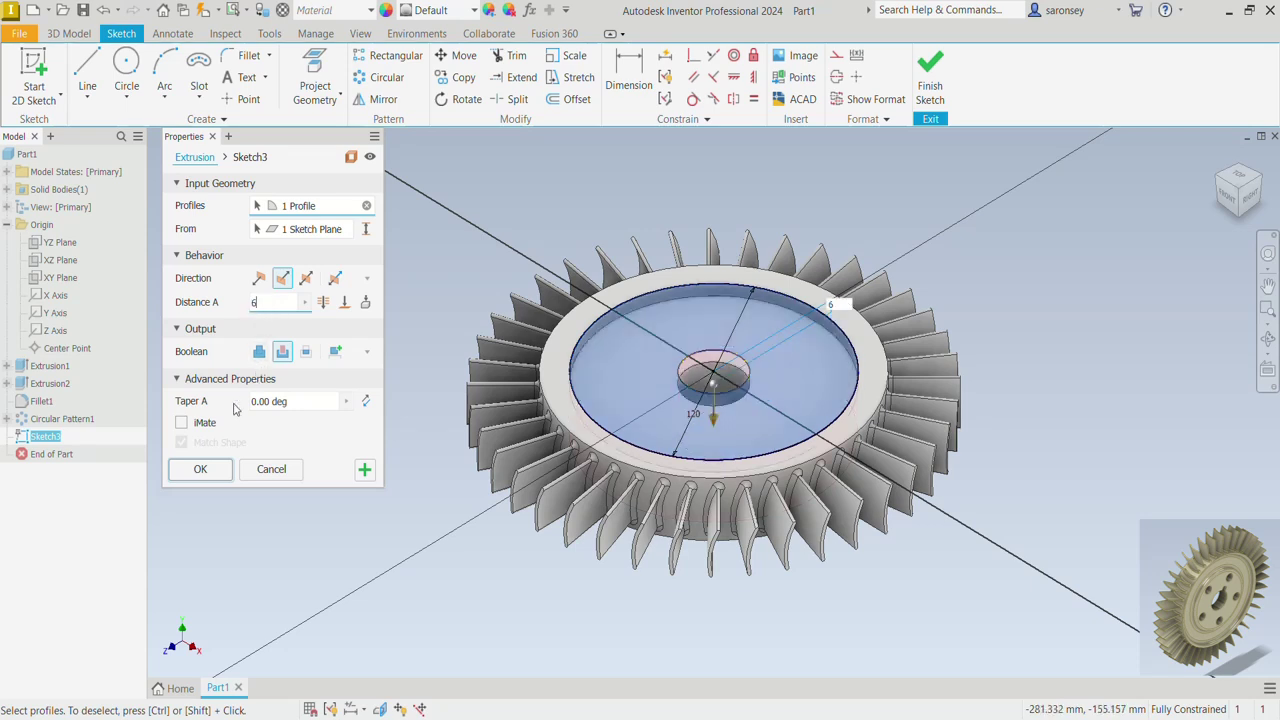
left_click(201, 470)
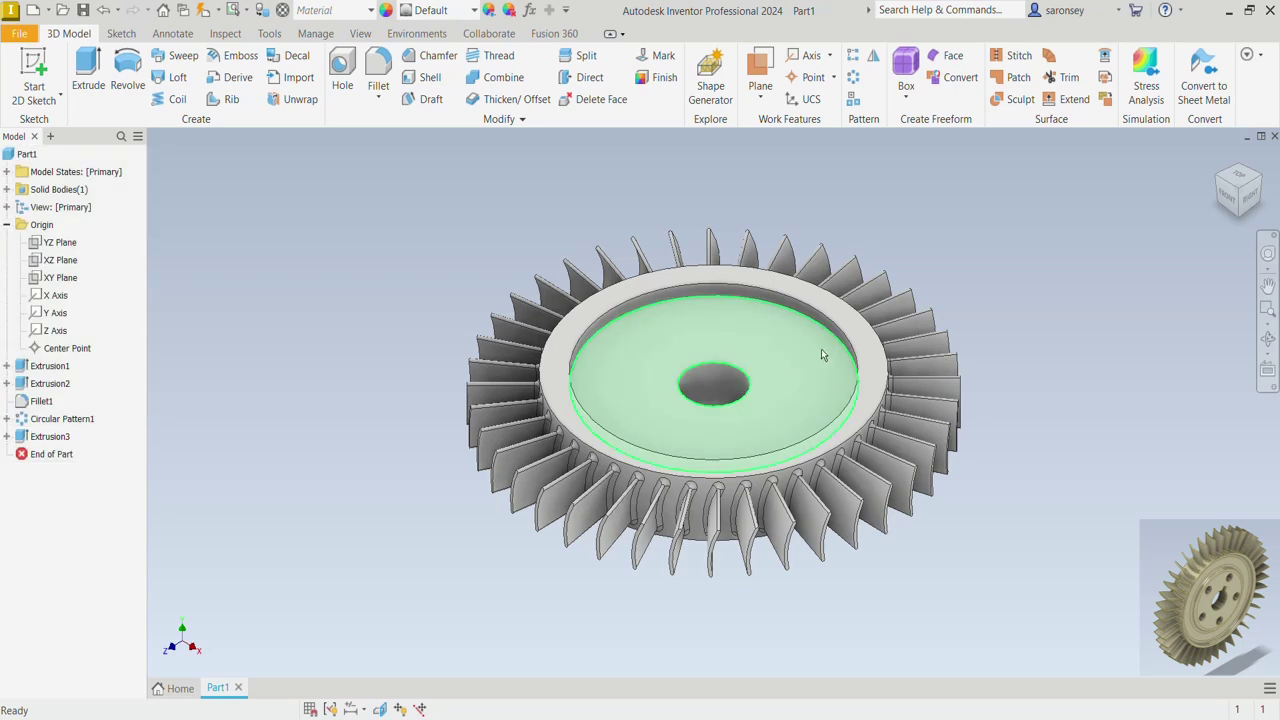
Add a simple flat-bottomed hole, 100 mm in diameter and 10 mm deep, in the recess floor, concentric with the disc
middle_click_drag(913, 267, 935, 288, "shift")
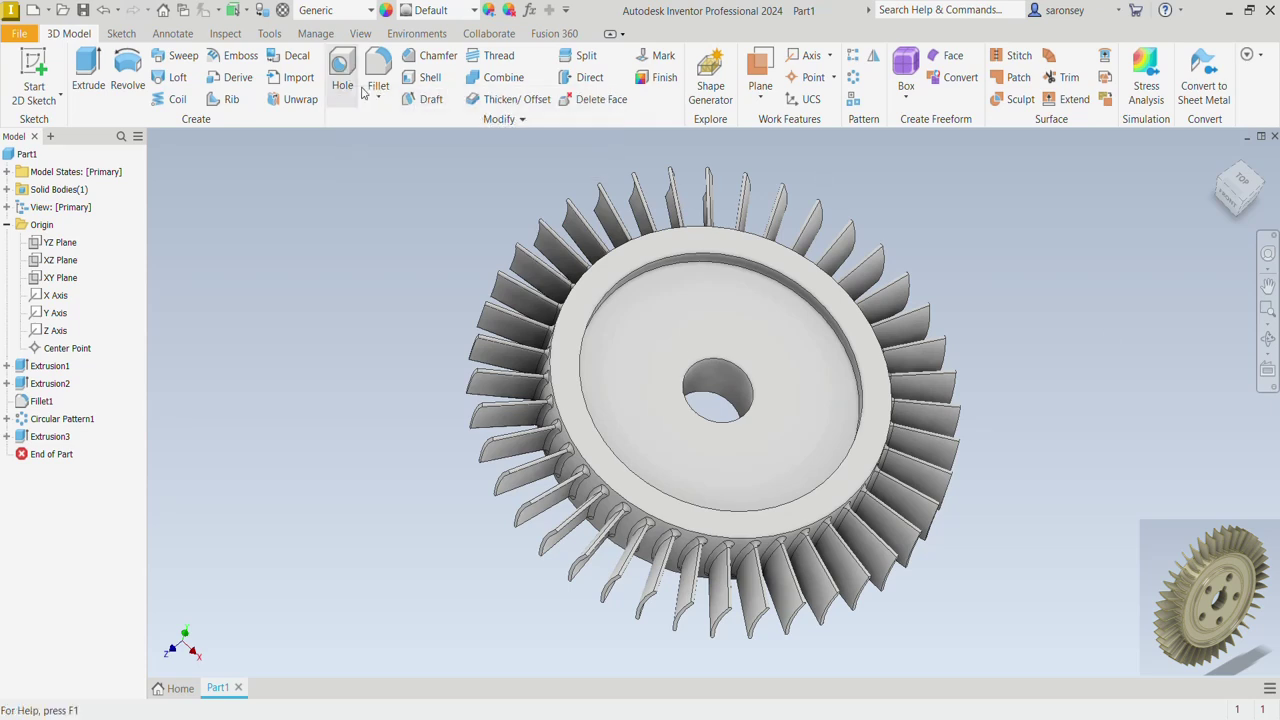
left_click(340, 65)
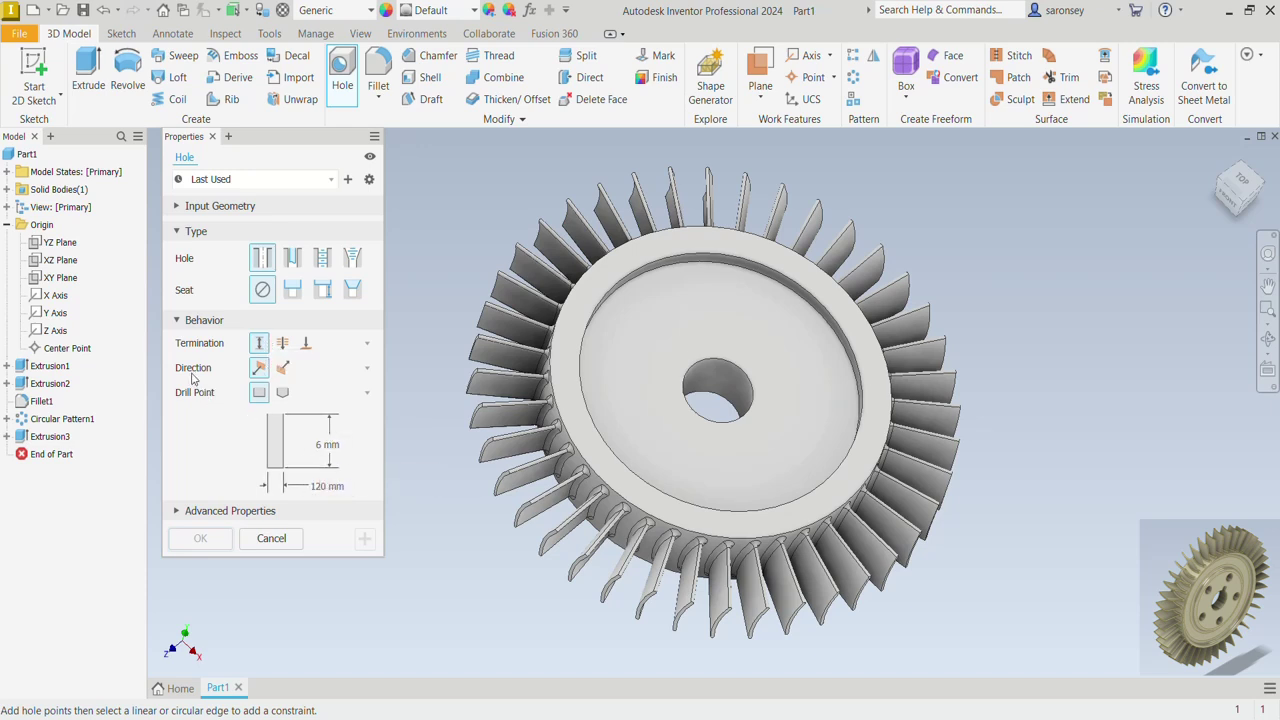
left_click(259, 396)
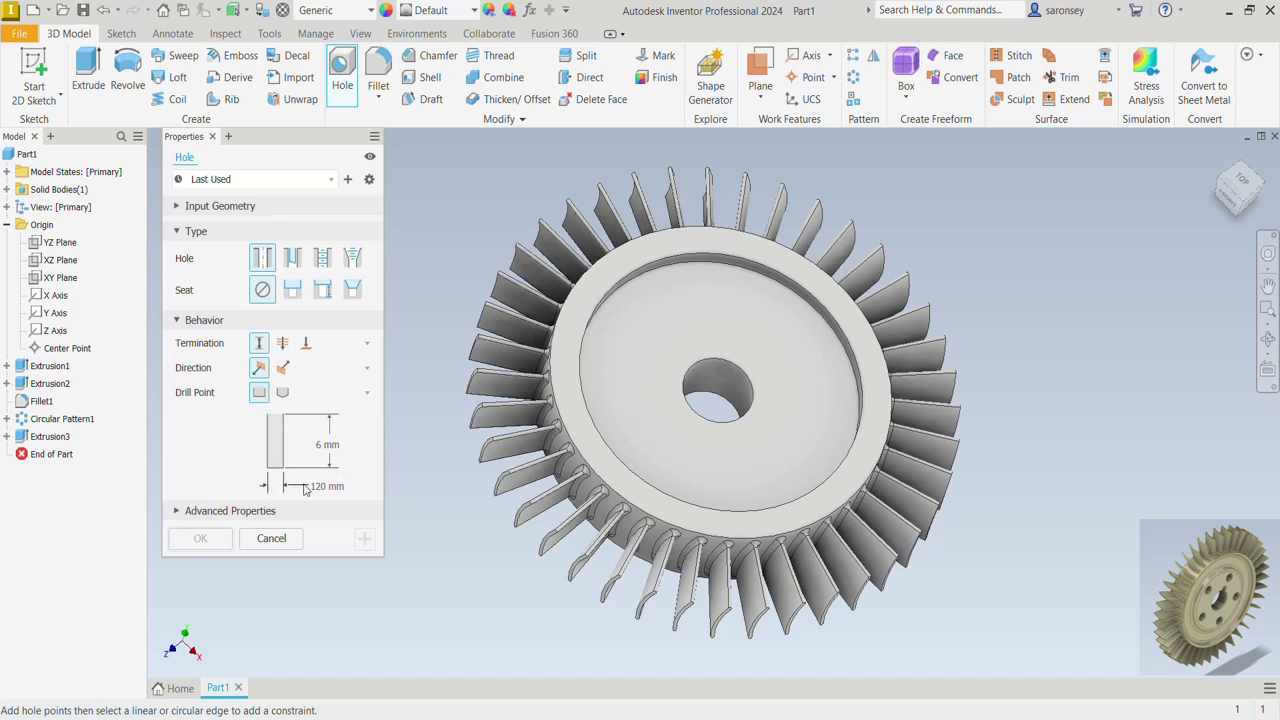
left_click(320, 485)
type("100")
left_click(320, 444)
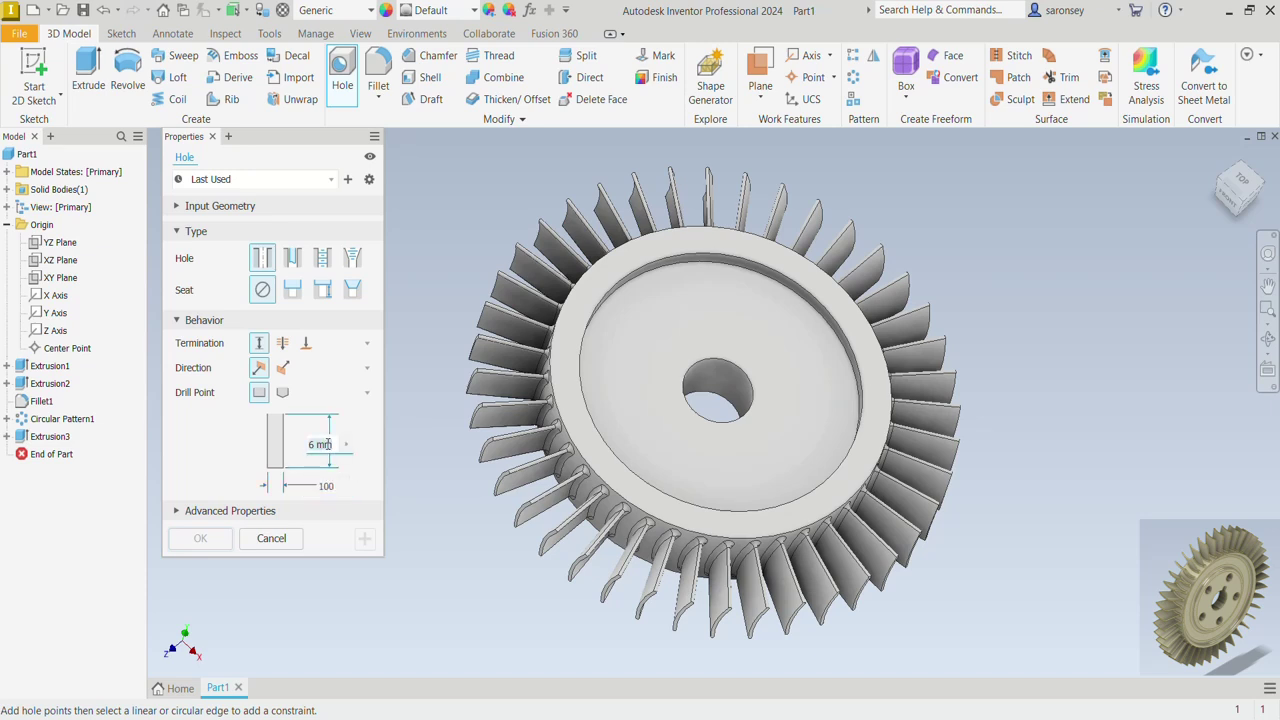
type("10")
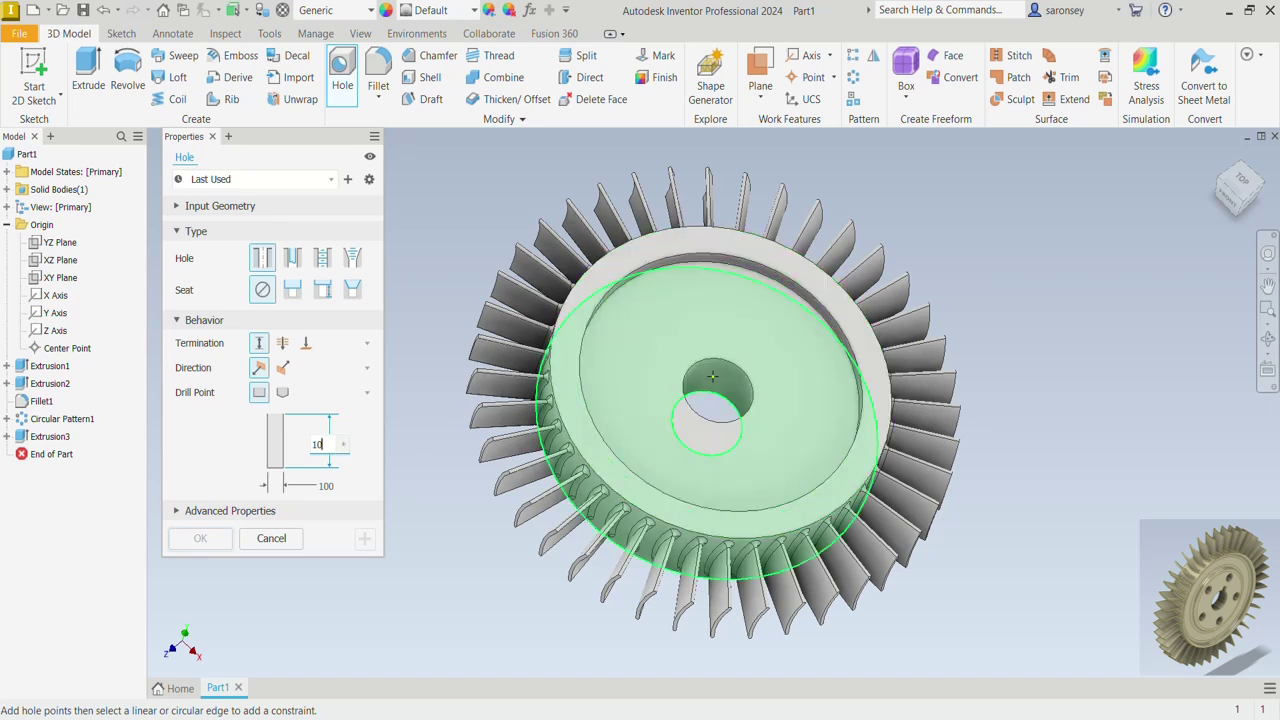
left_click(776, 351)
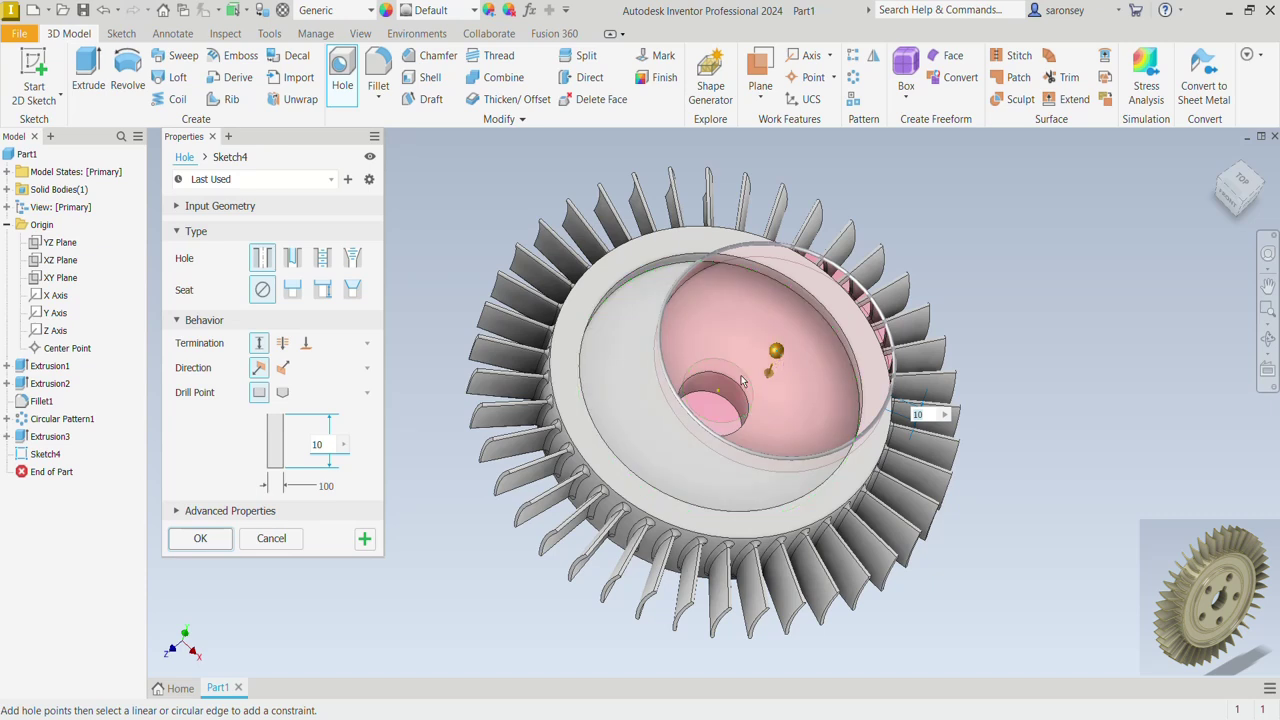
left_click(600, 440)
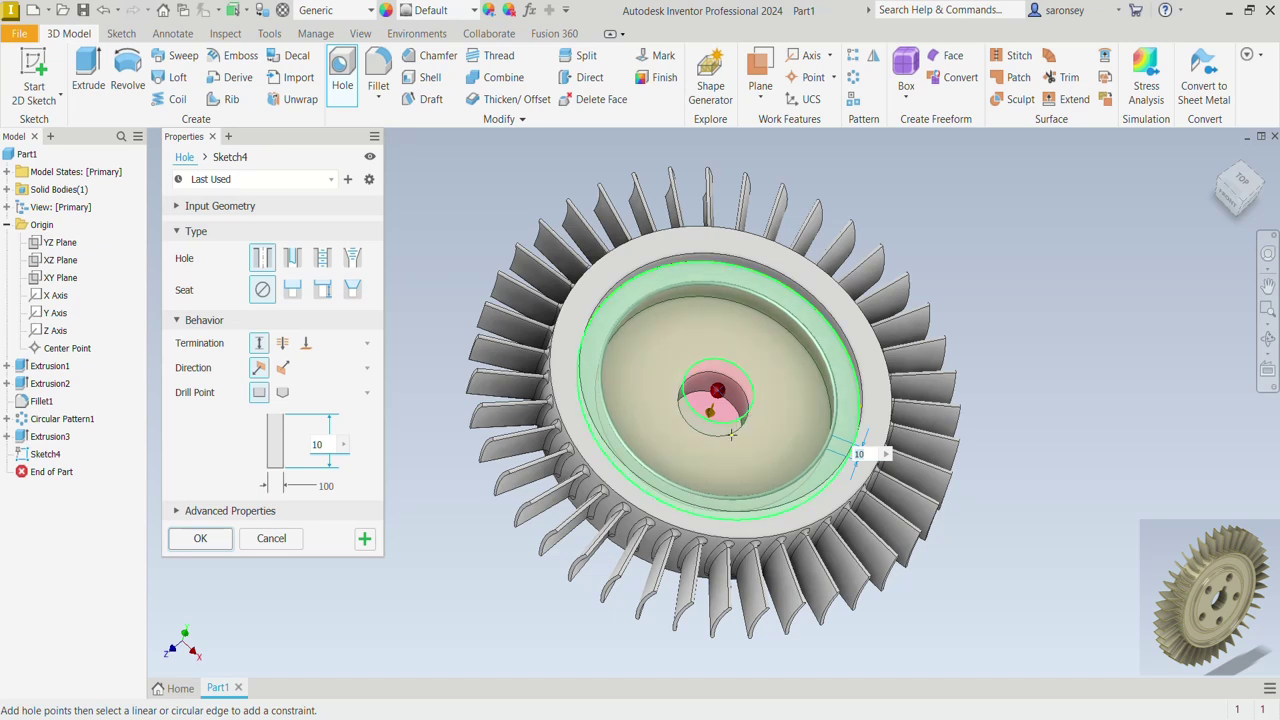
left_click(205, 538)
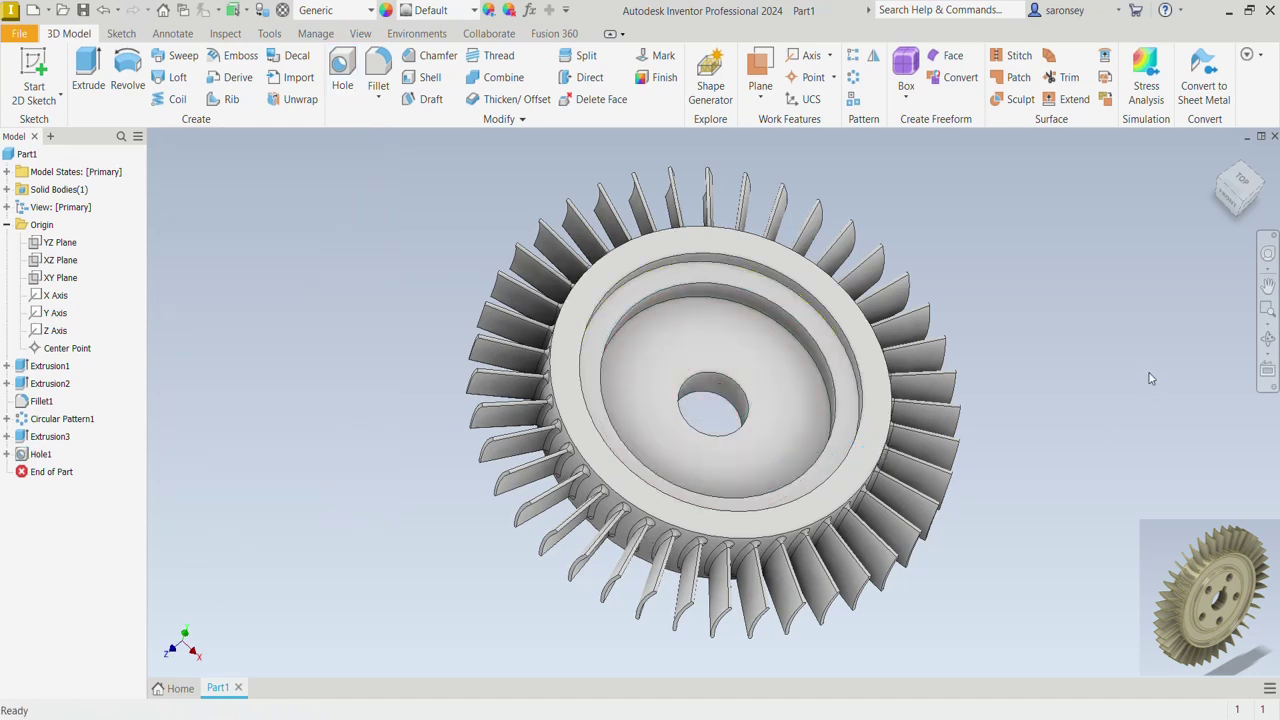
Sketch a 12 mm diameter circle on the floor of the 100 mm recess, between the central bore and the recess wall
mouse_move(1155, 339)
middle_mouse_down("shift")
mouse_move(1029, 394)
mouse_move(1098, 363)
mouse_move(1051, 354)
mouse_move(1051, 369)
mouse_move(1107, 364)
mouse_move(1094, 371)
middle_mouse_up("shift")
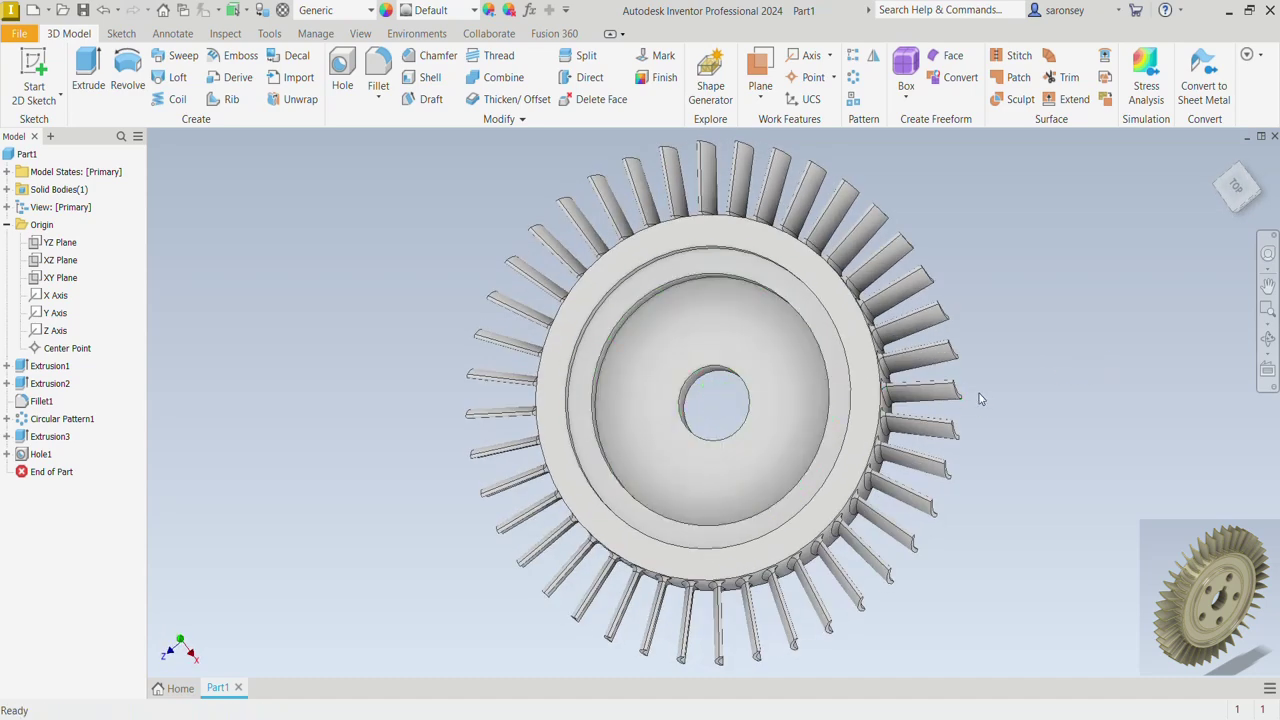
middle_click_drag(980, 397, 1045, 415, "shift")
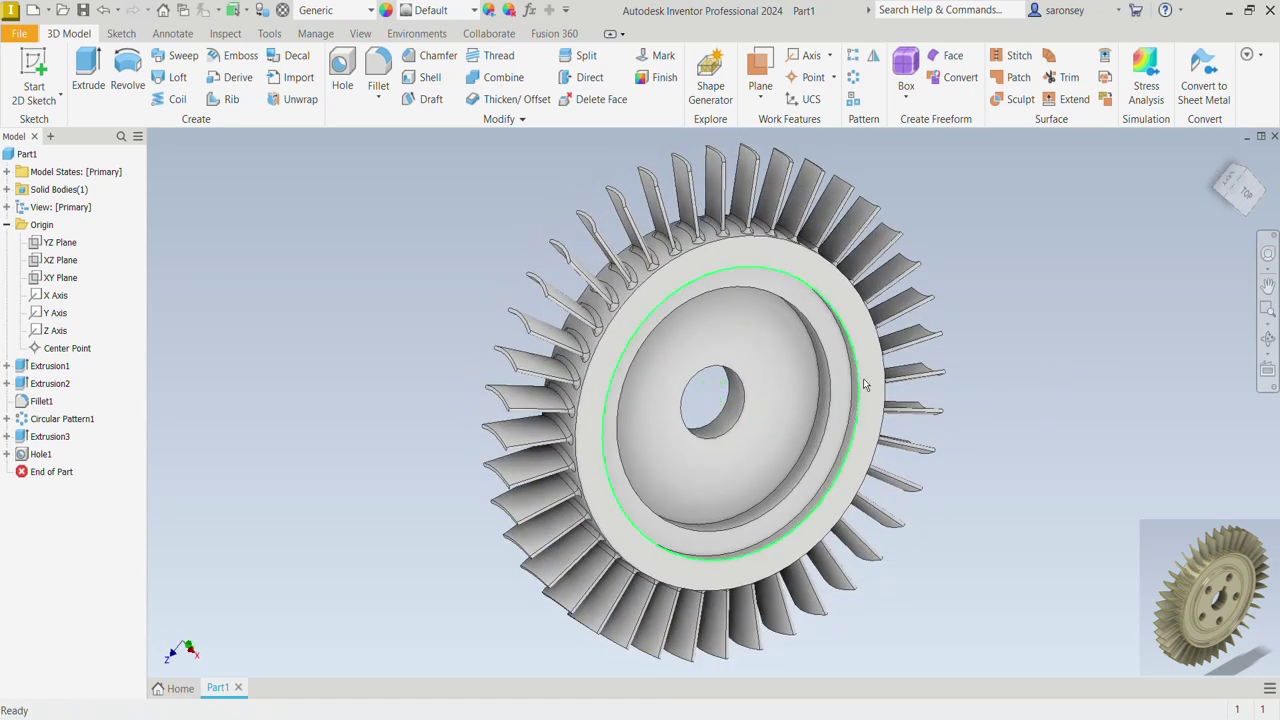
left_click(783, 342)
key("s")
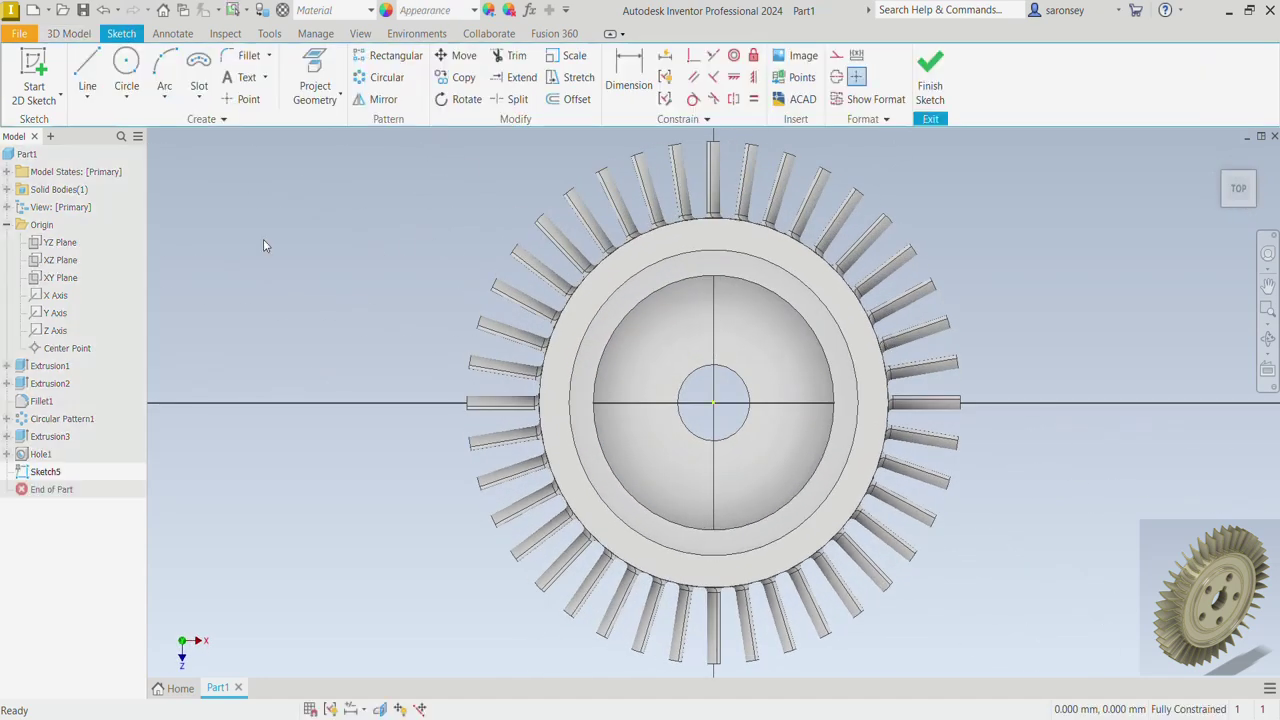
left_click(126, 68)
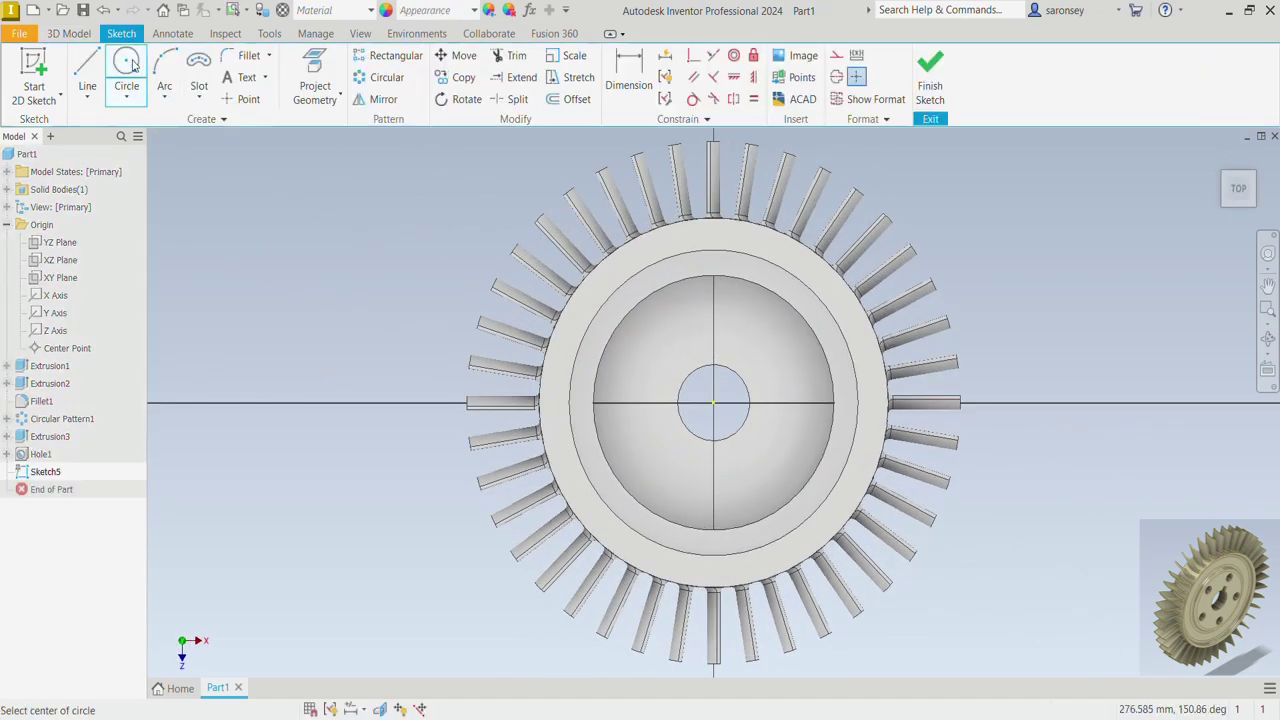
left_click(684, 322)
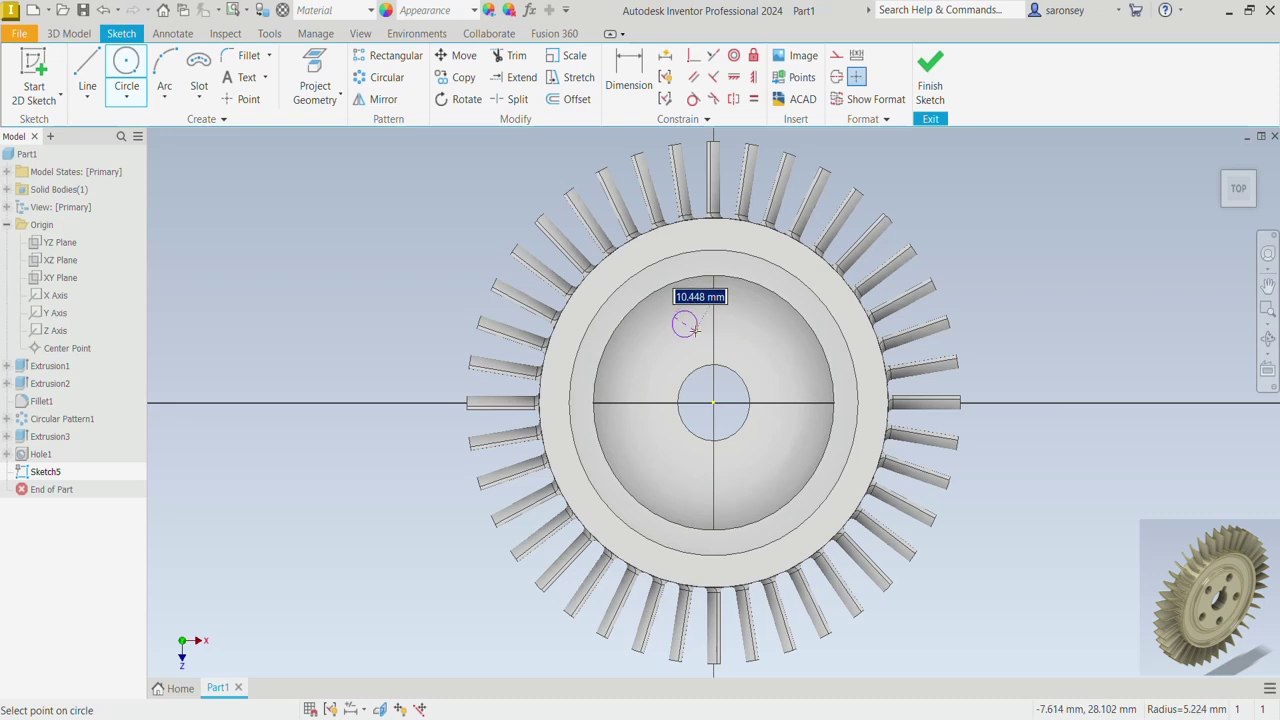
type("12")
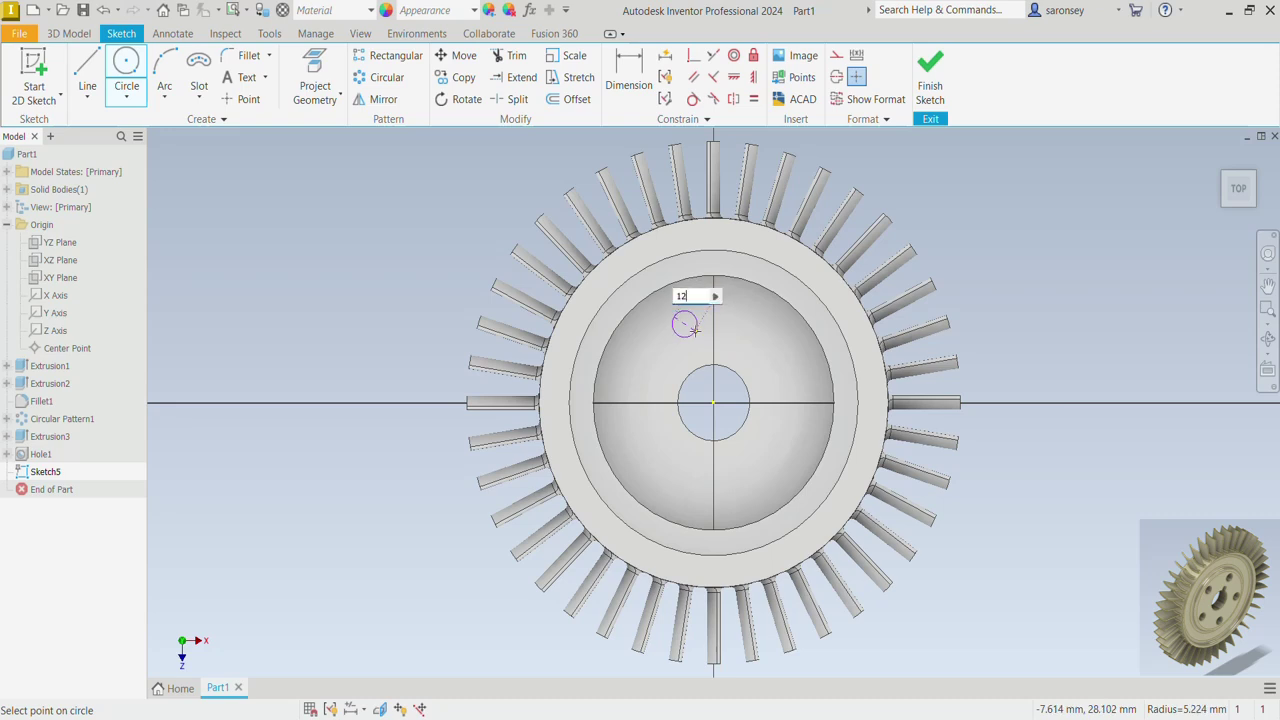
key("Return")
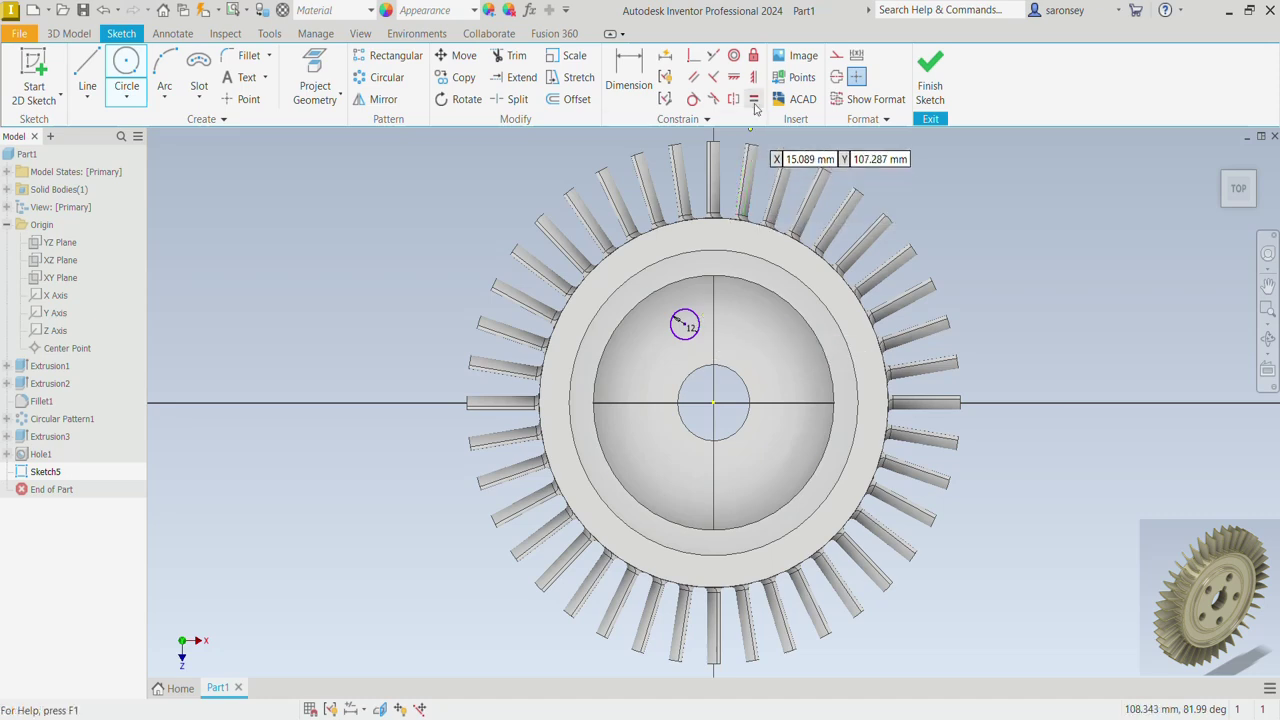
Align the 12 mm circle's centre vertically with the disc's centre and set the distance between them to 35 mm
left_click(755, 77)
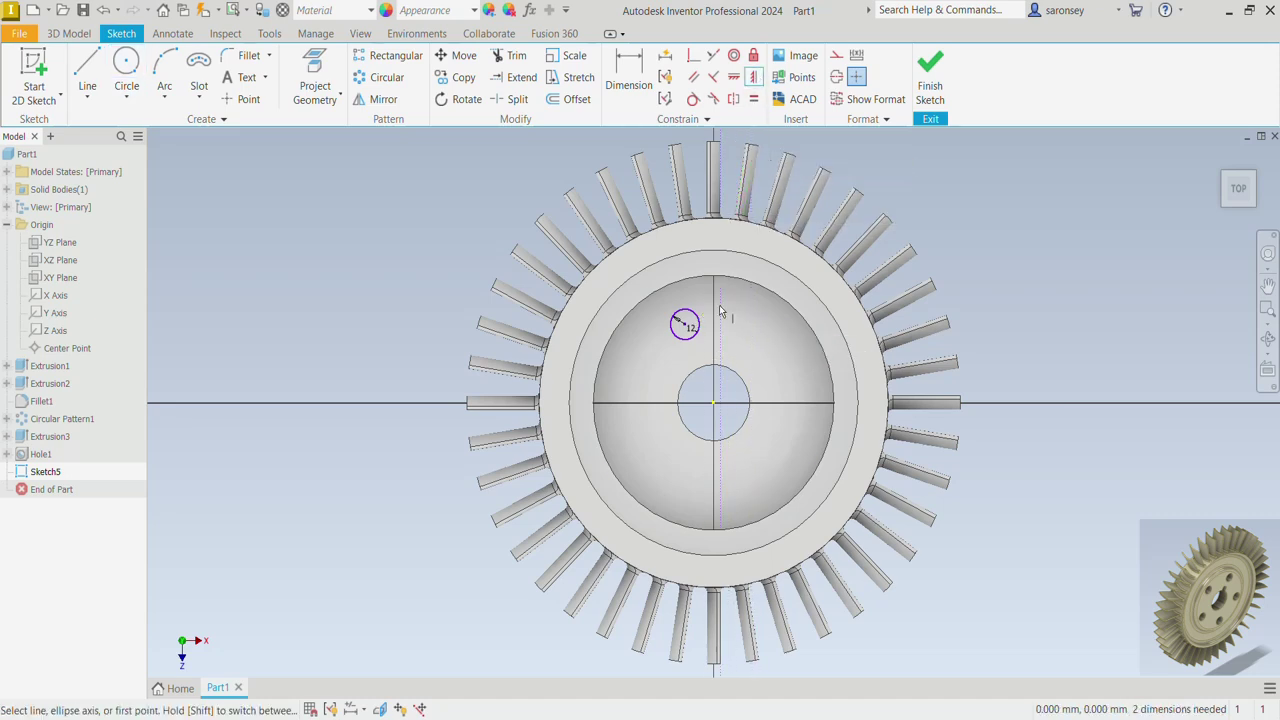
left_click(686, 327)
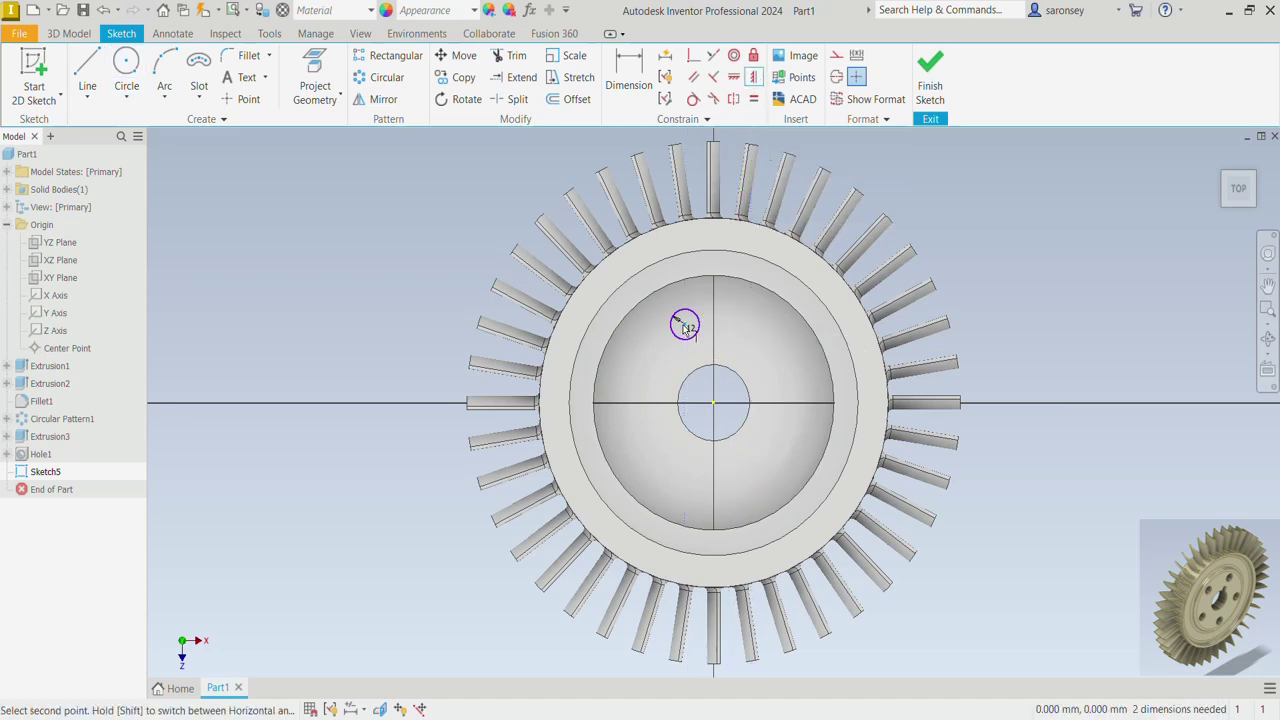
left_click(714, 403)
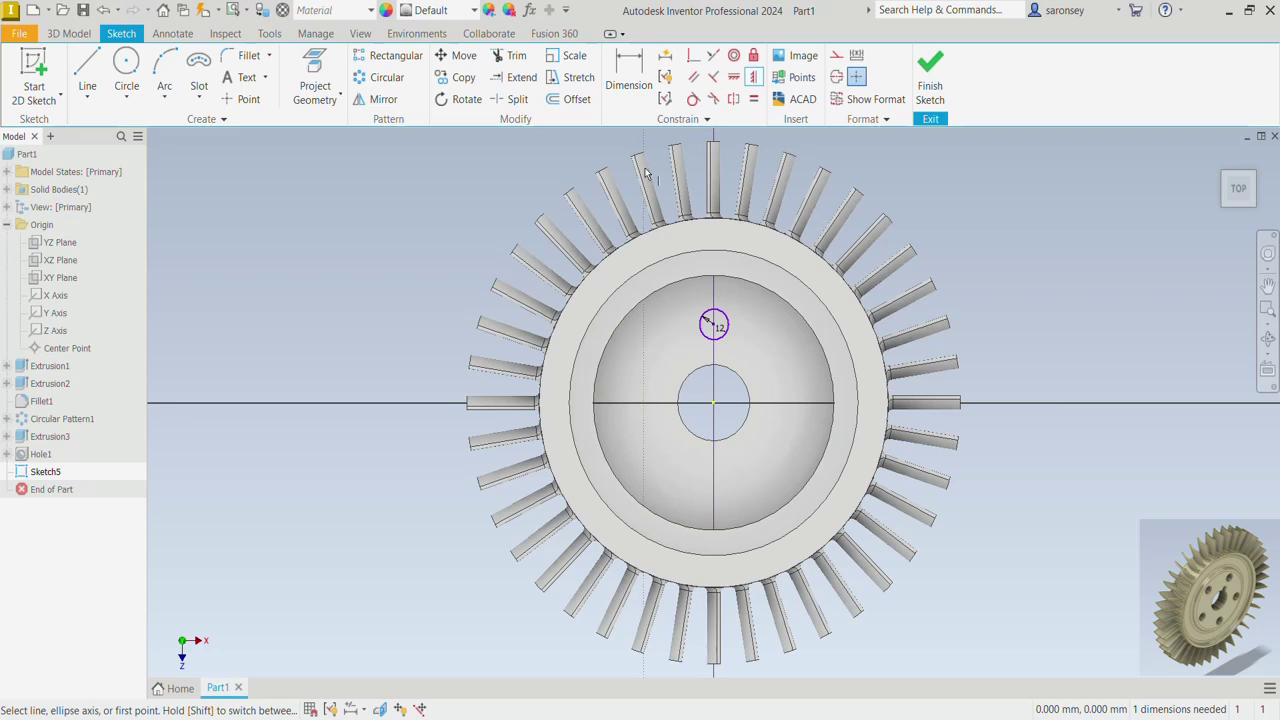
left_click(628, 78)
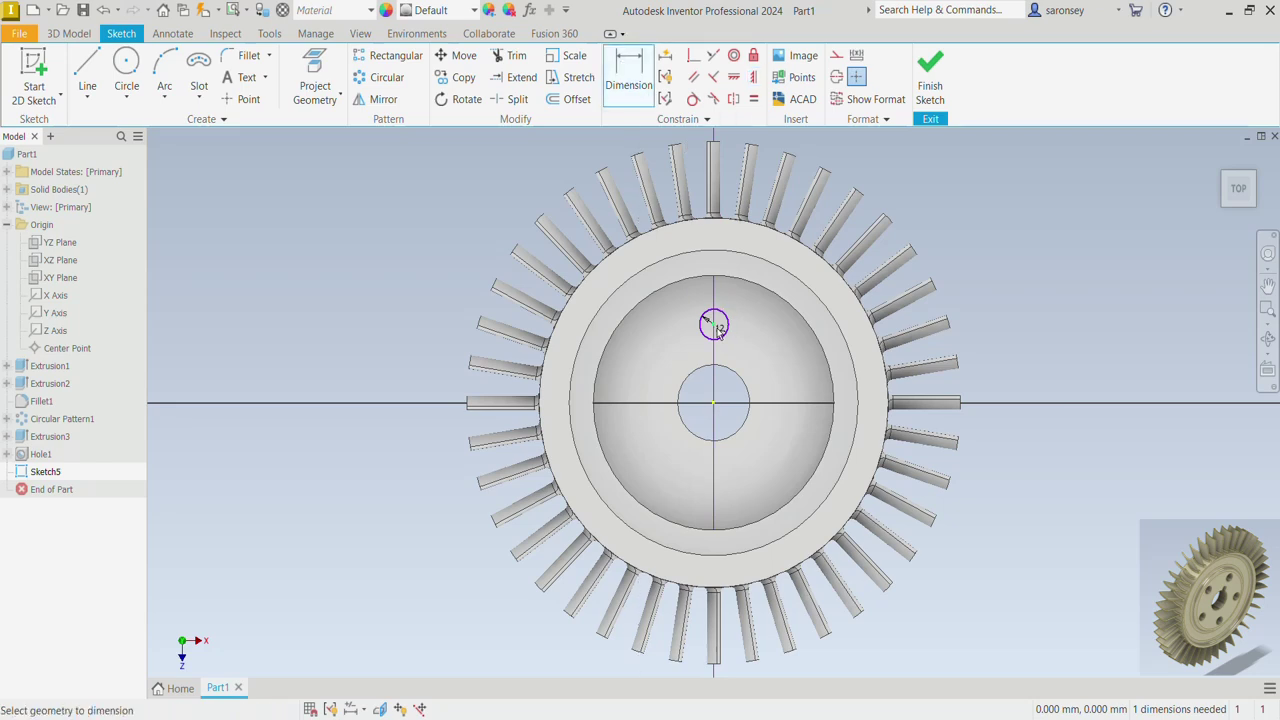
left_click(714, 324)
left_click(716, 404)
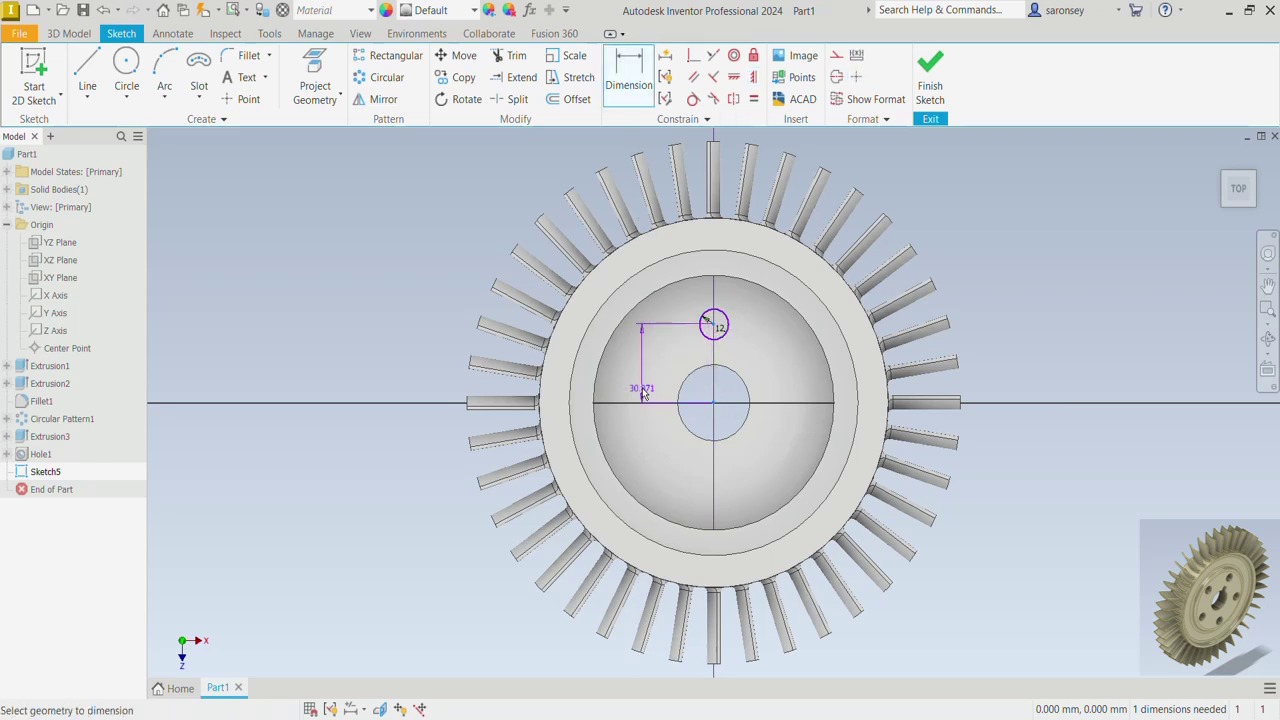
left_click(647, 377)
type("3")
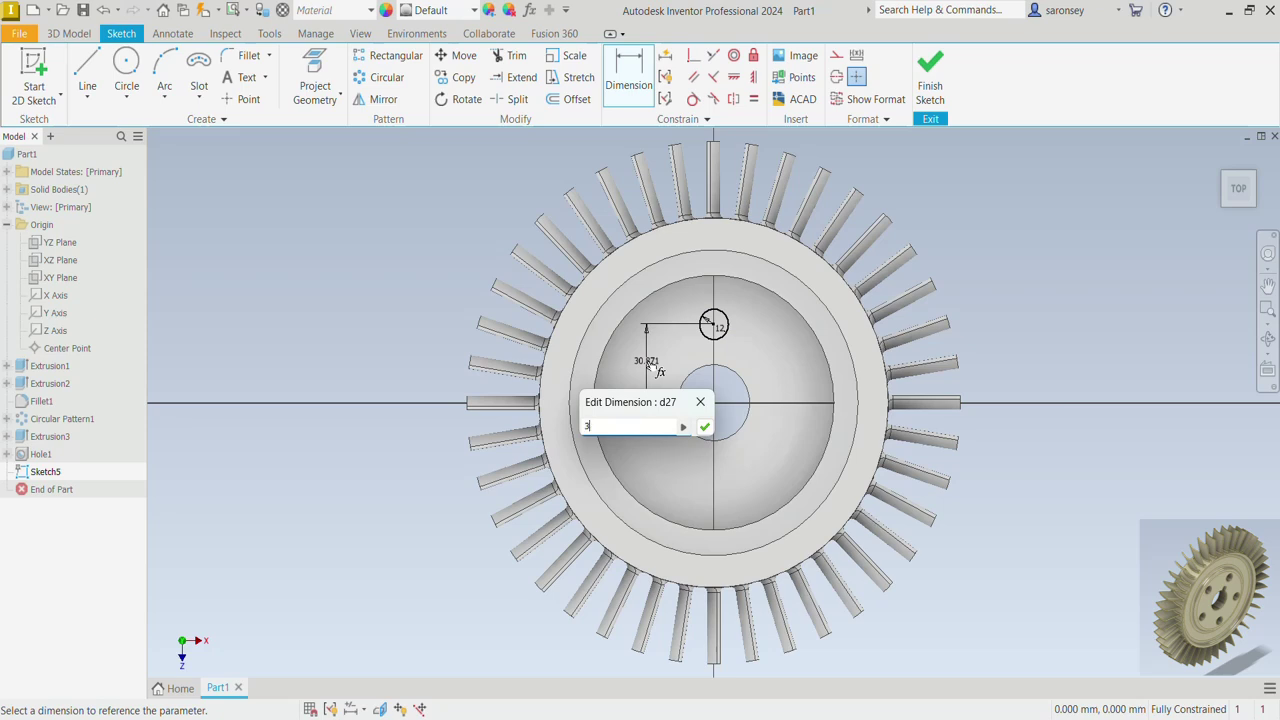
type("5")
key("Return")
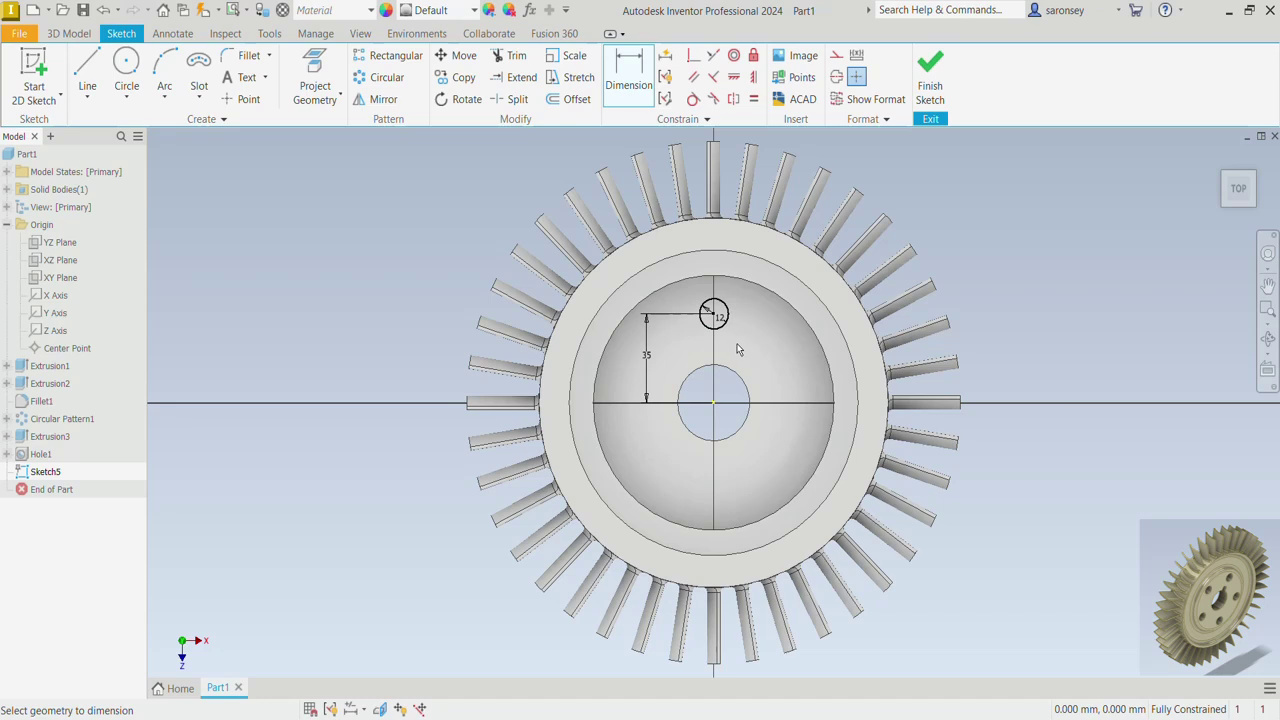
Pattern the 12 mm circle circularly around the disc's centre point with 5 instances over 360 degrees
left_click(387, 77)
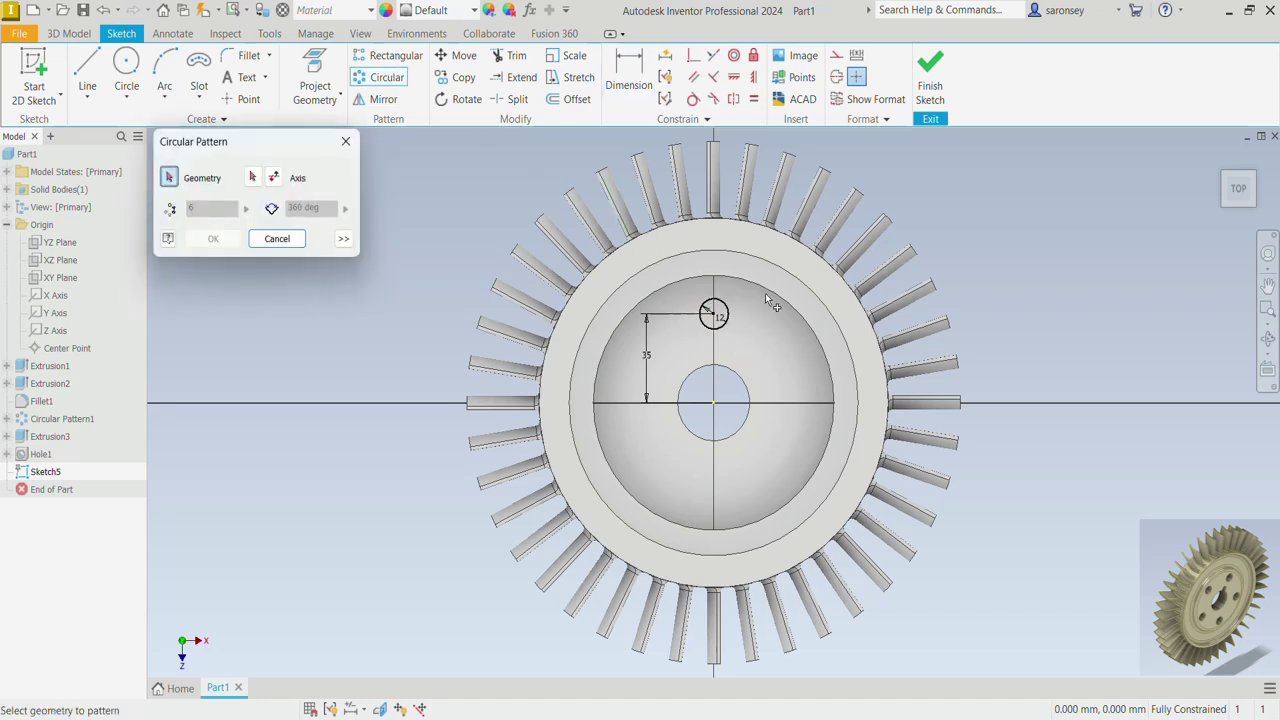
left_click(727, 311)
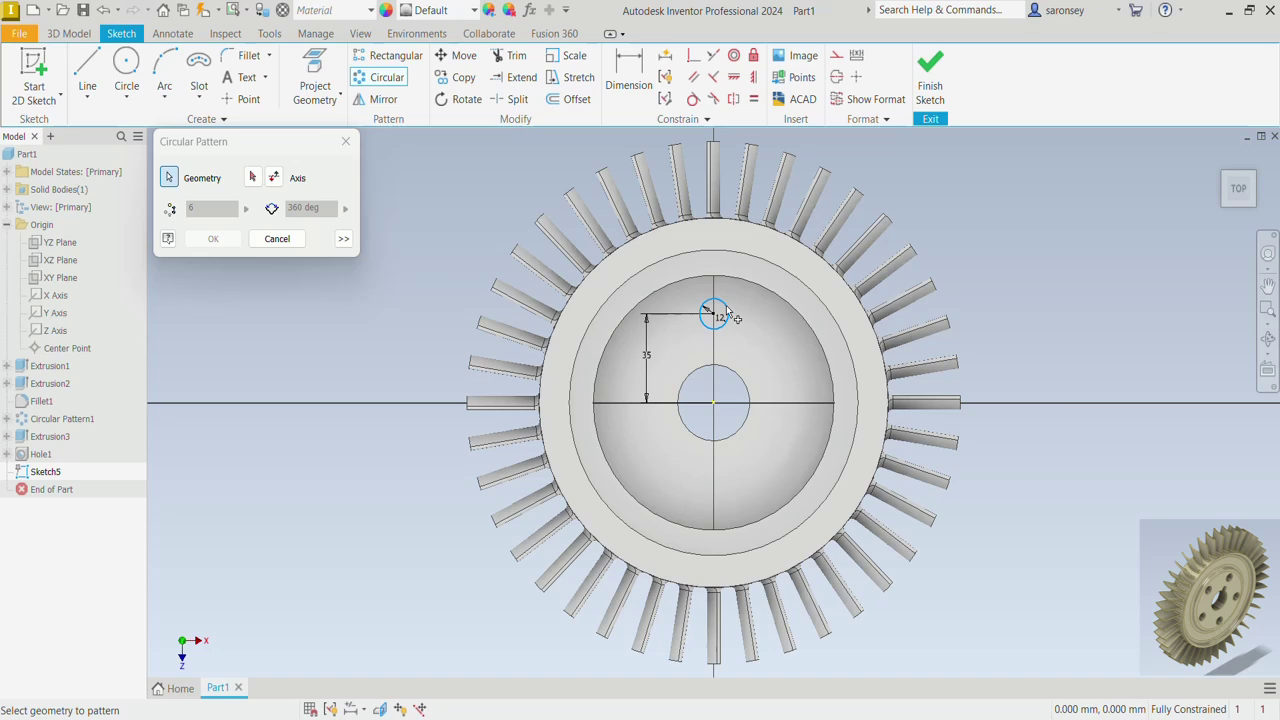
left_click(252, 177)
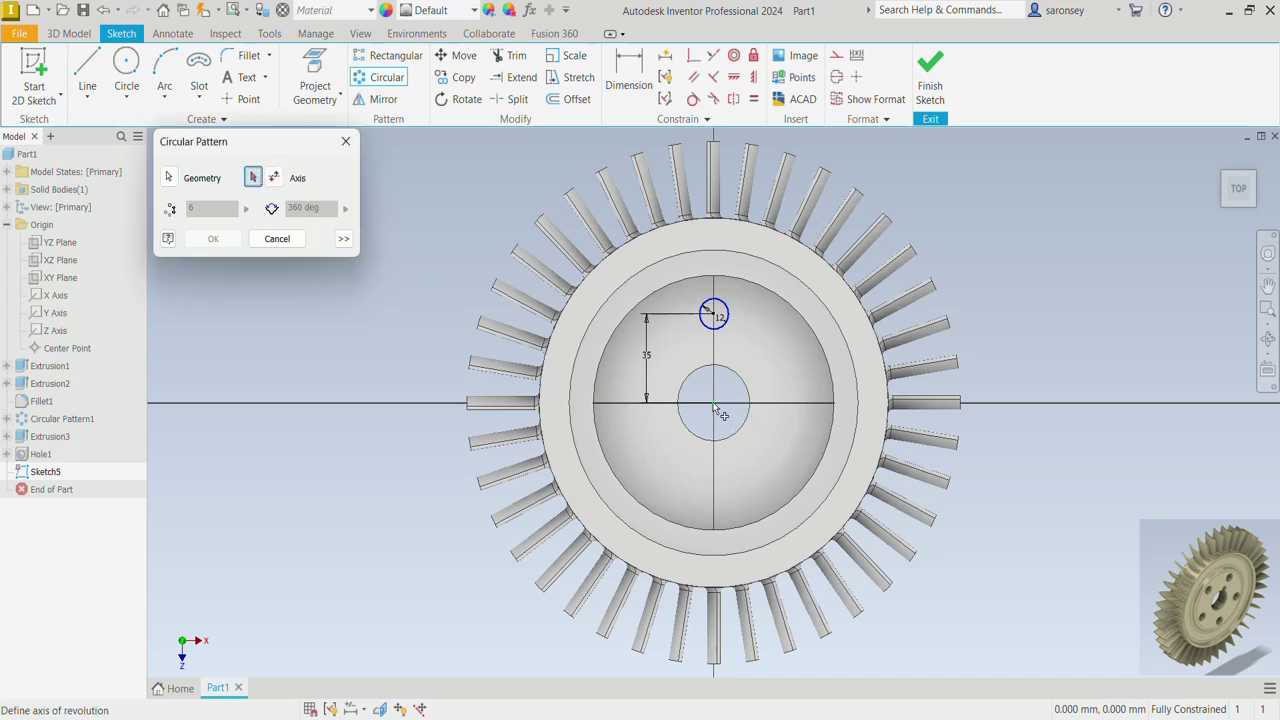
left_click(714, 406)
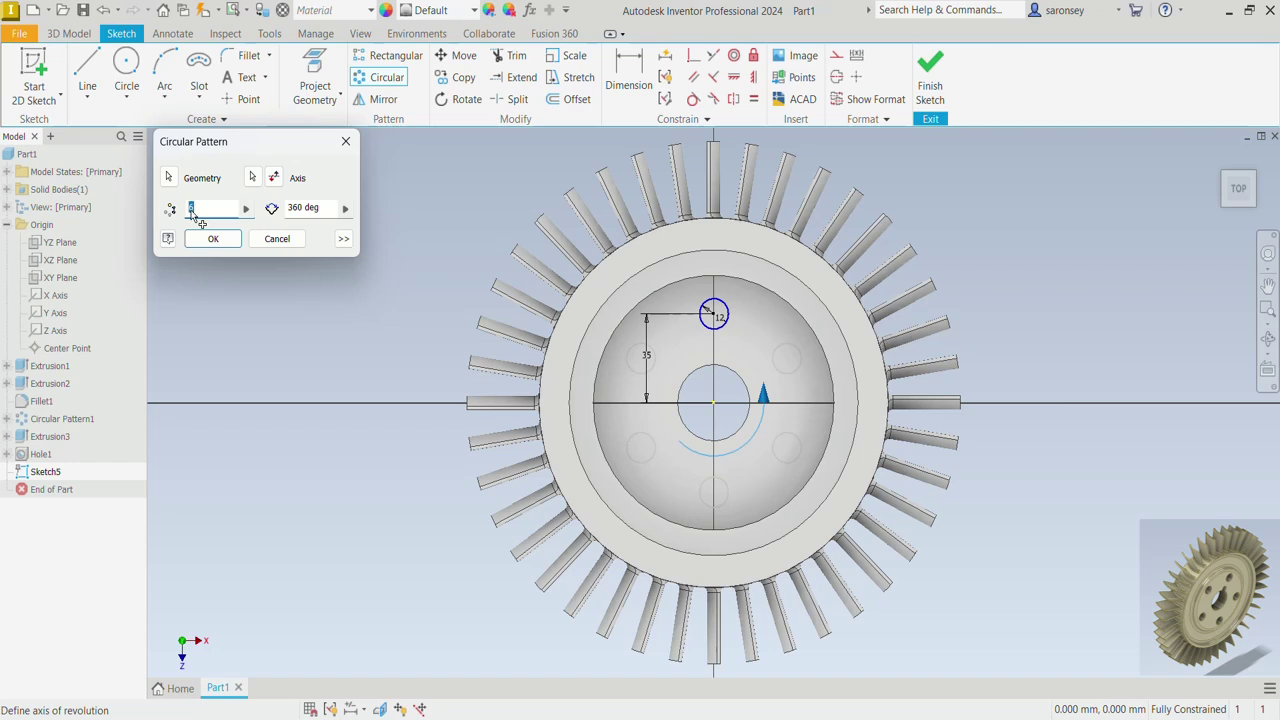
type("5")
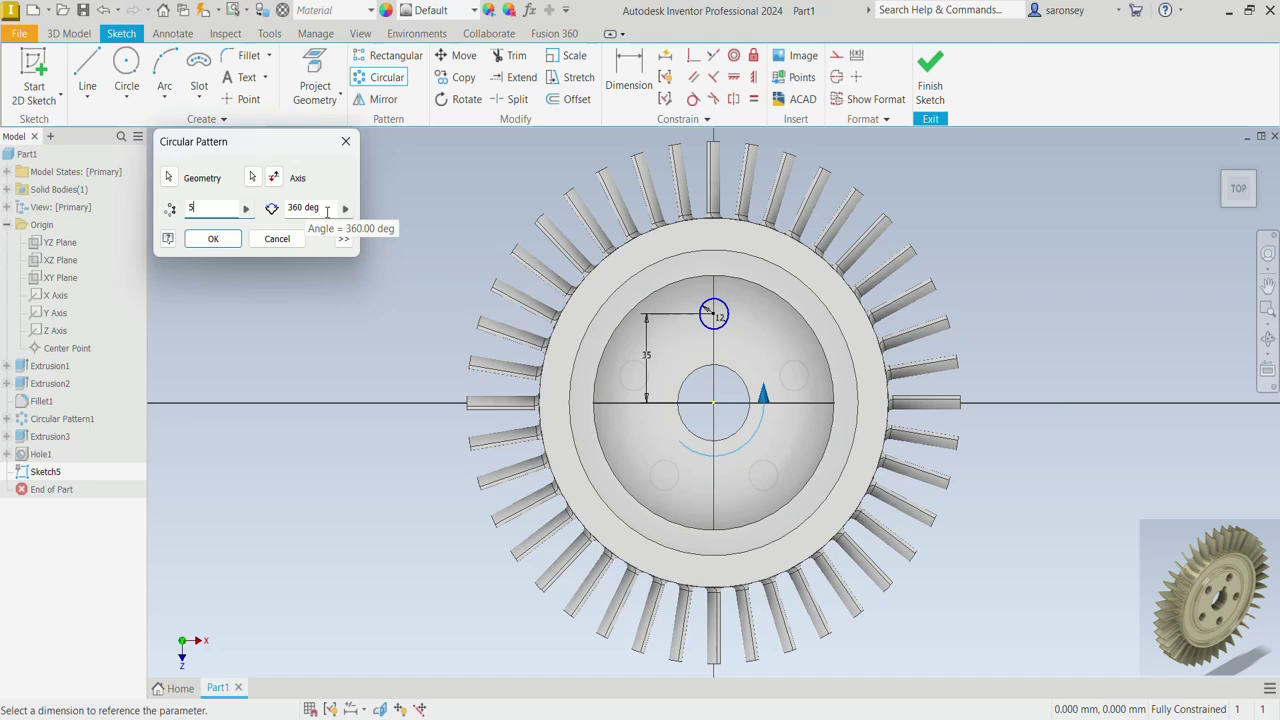
left_click(220, 241)
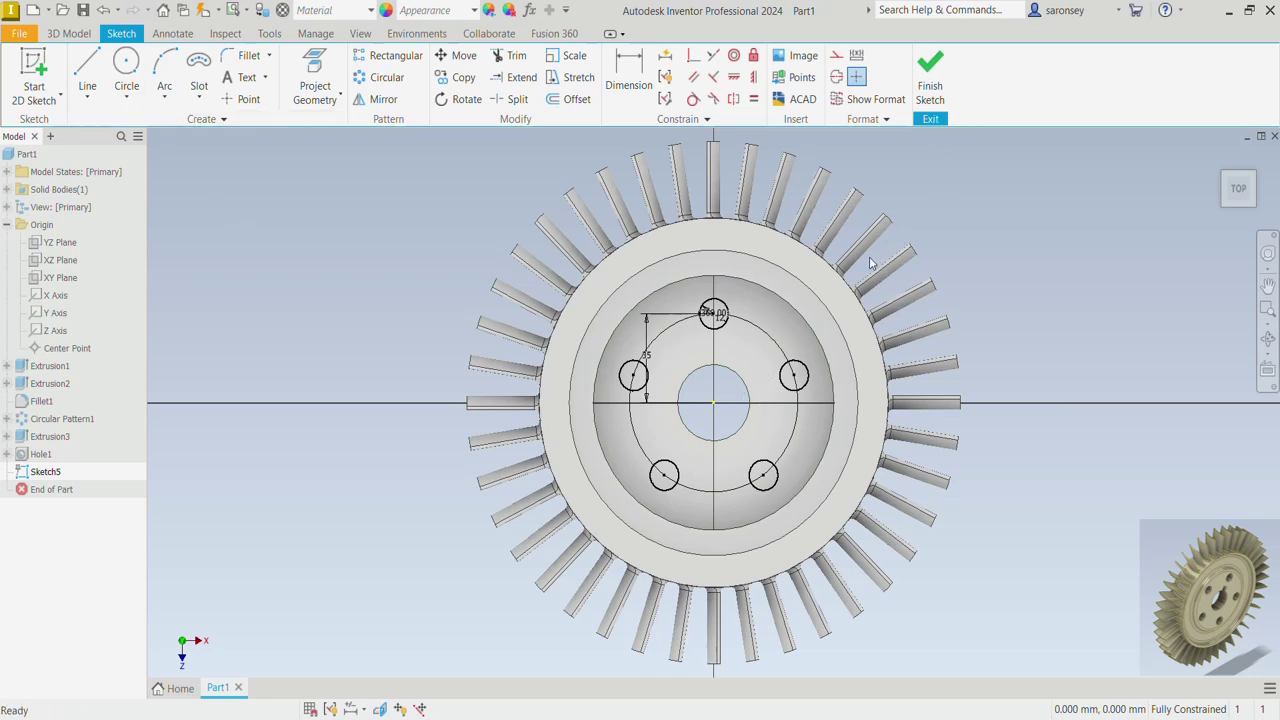
Cut the five 12 mm circles through all of the disc to form the bolt holes
key("F6")
key("e")
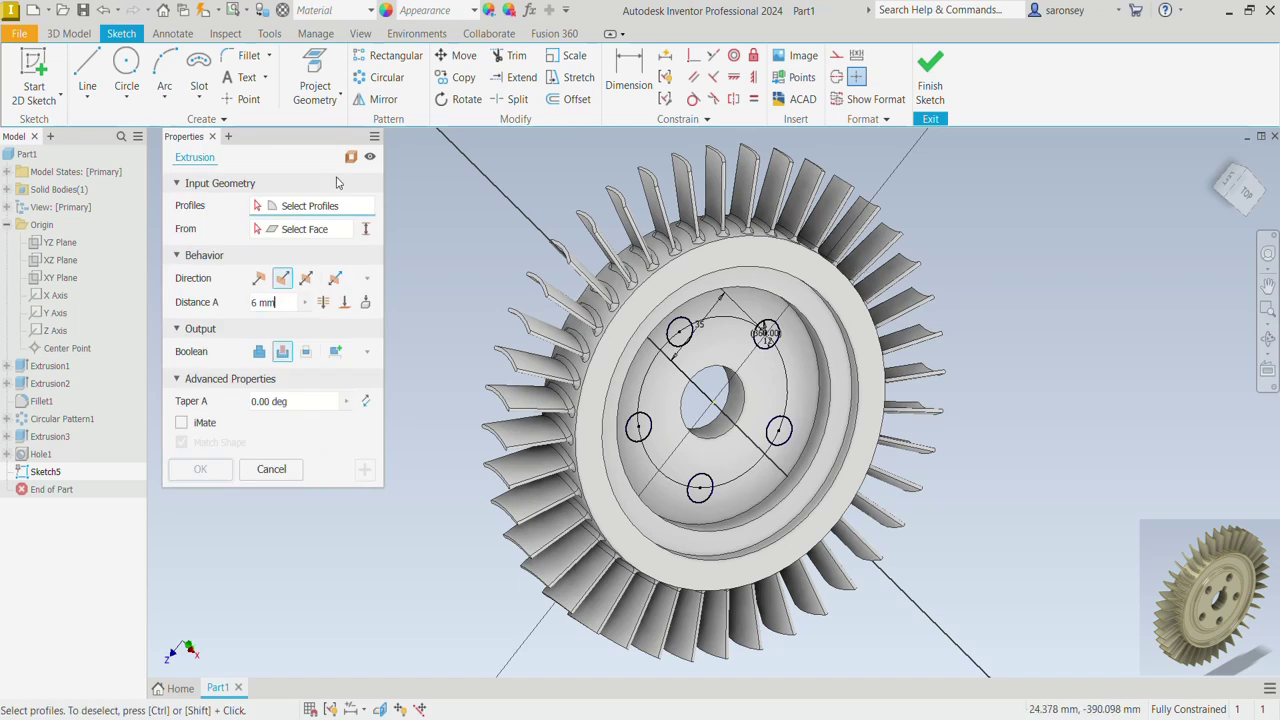
left_click_drag(587, 229, 856, 553)
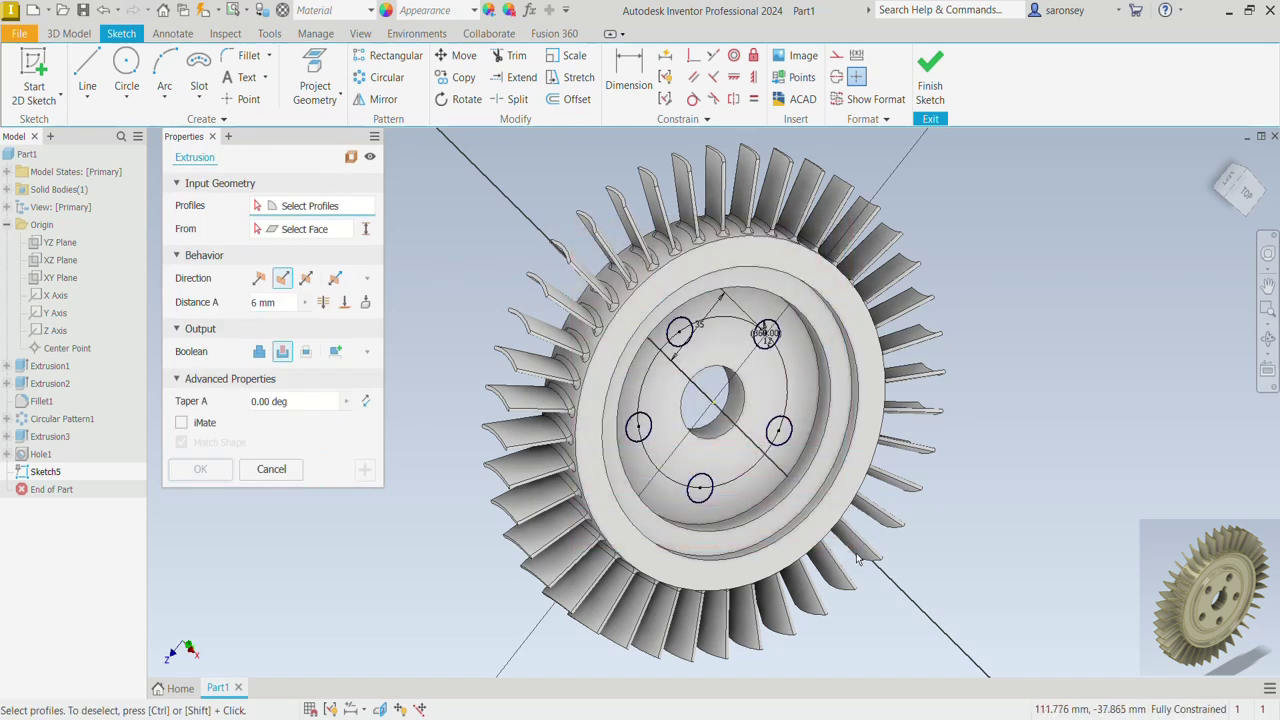
left_click(286, 358)
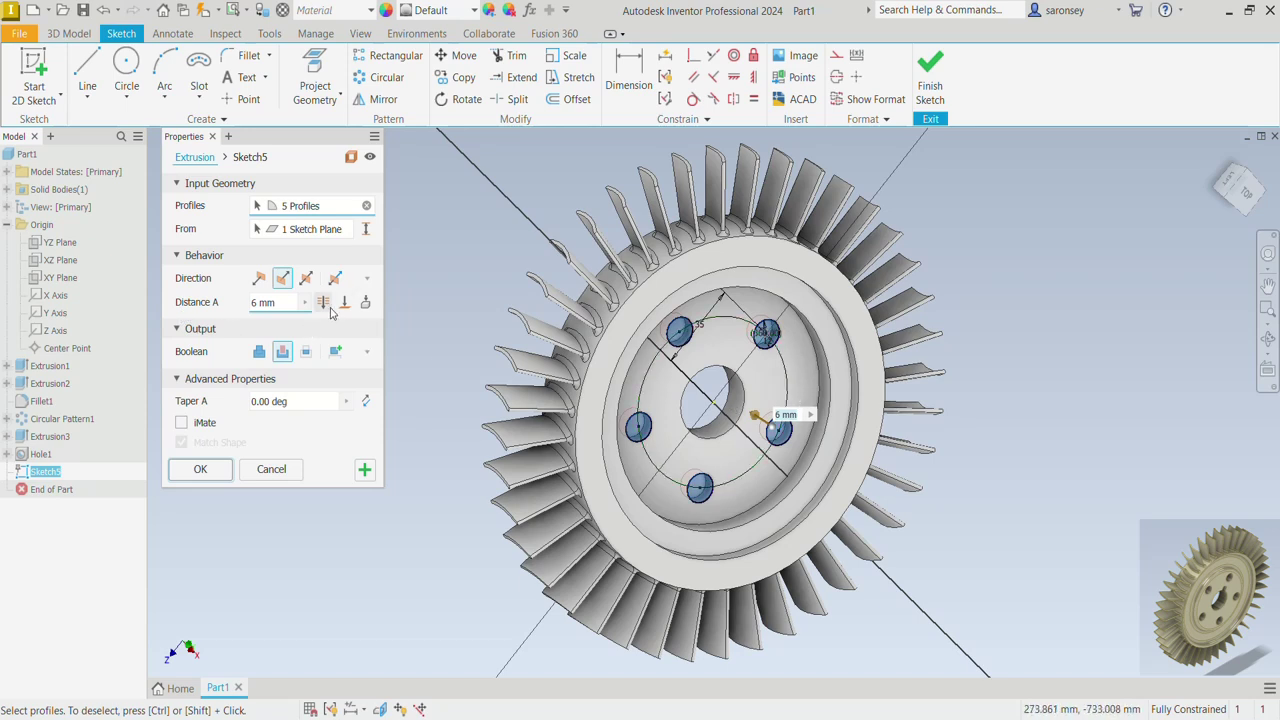
left_click(327, 306)
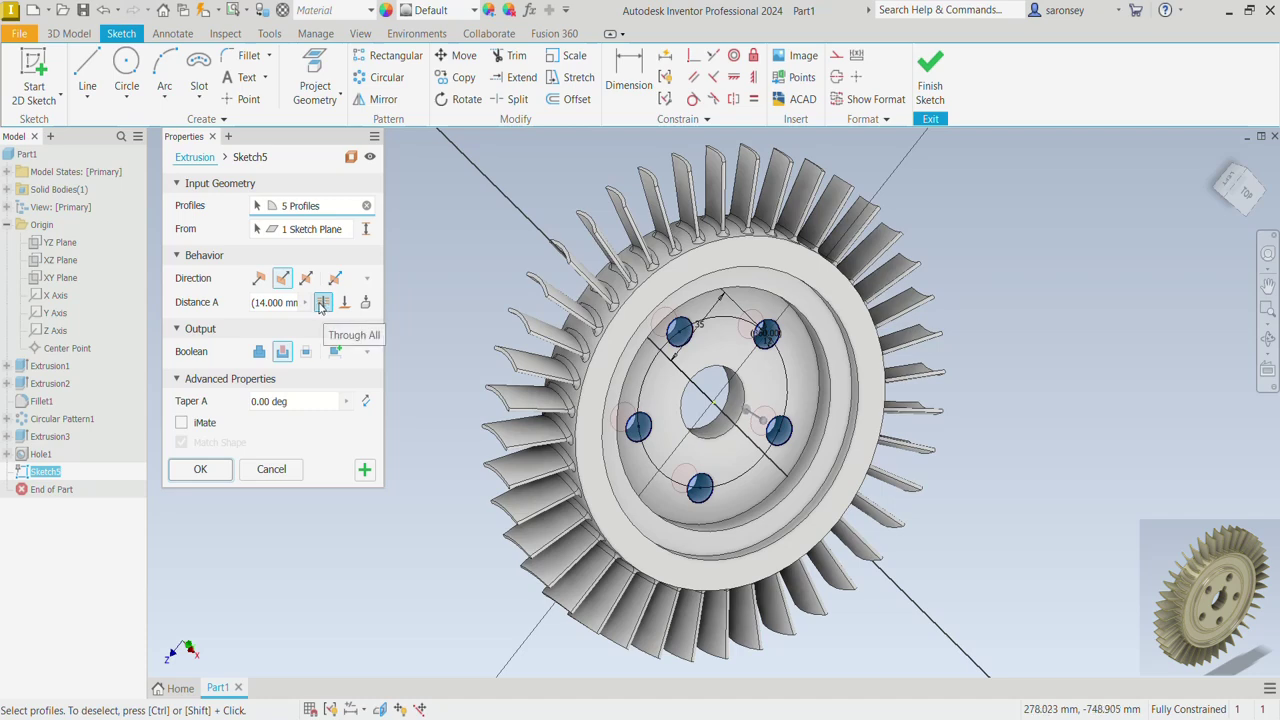
left_click(200, 469)
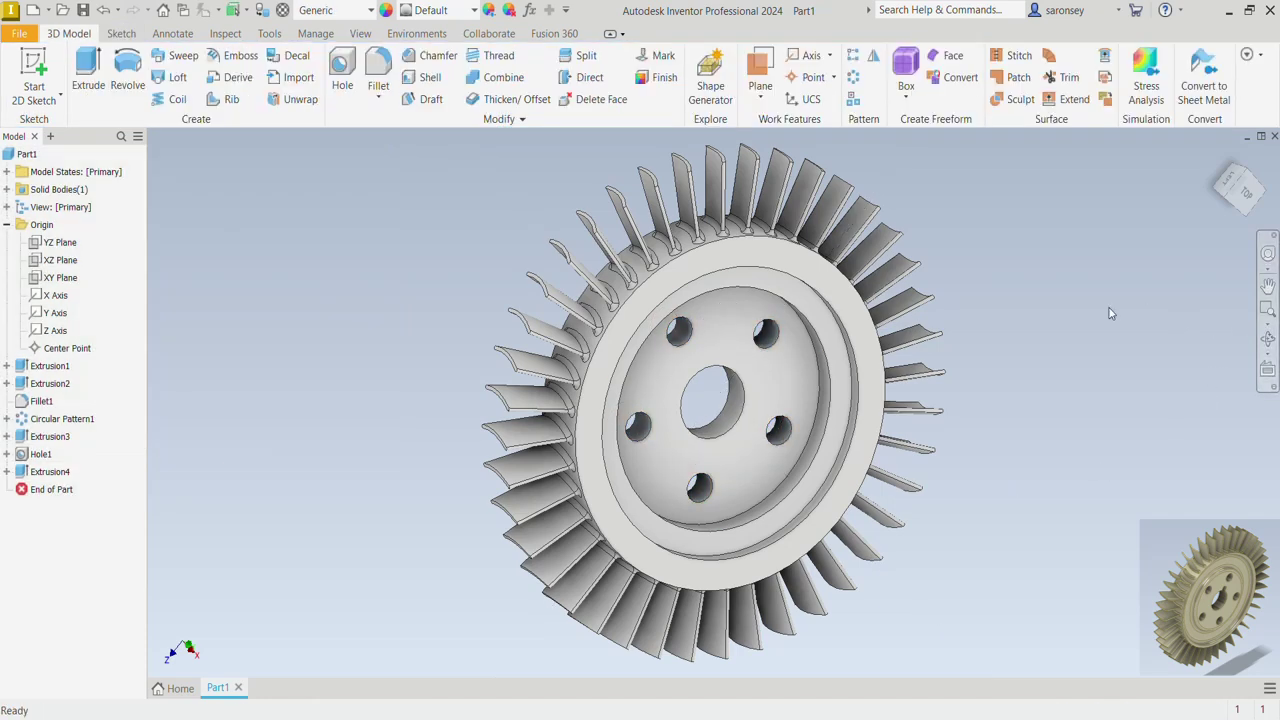
Start a sketch on the disc's flat back face and draw a 95 mm diameter circle centred on the bore
mouse_move(1111, 312)
middle_mouse_down("shift")
mouse_move(974, 323)
mouse_move(780, 375)
mouse_move(830, 436)
middle_mouse_up("shift")
key("F5")
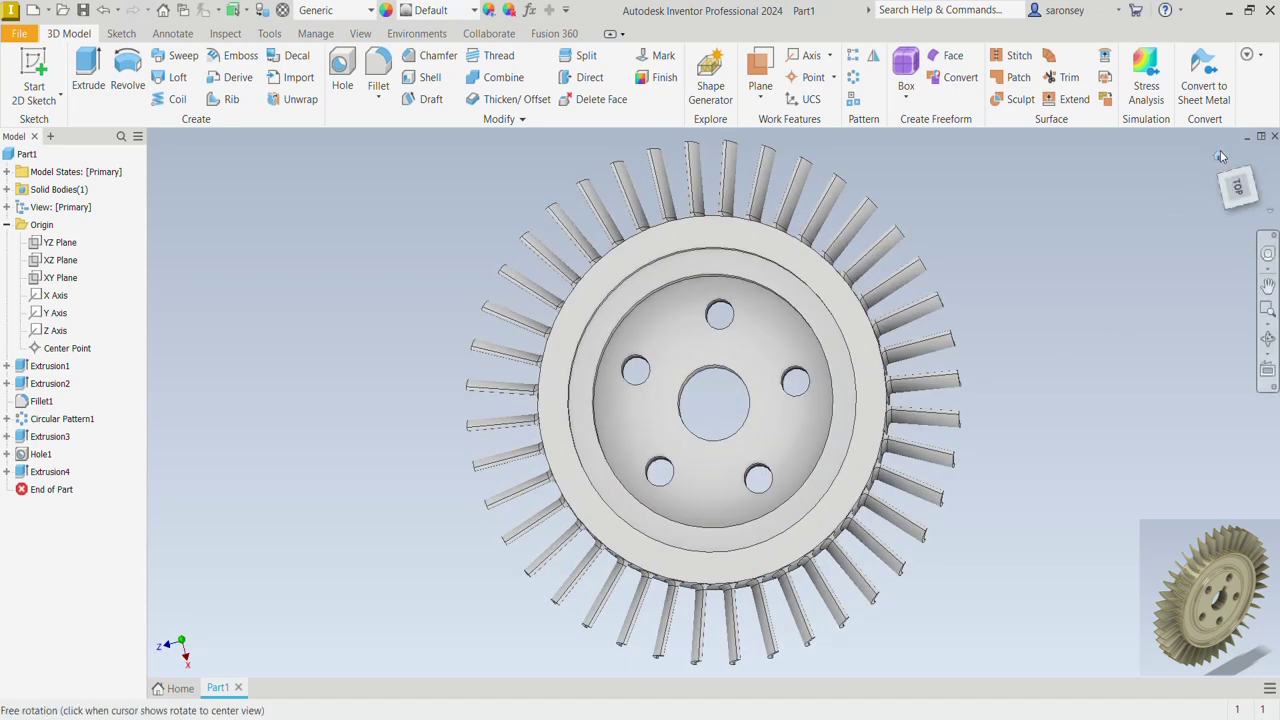
left_click(1217, 157)
middle_click_drag(928, 554, 833, 432, "shift")
left_click(824, 424)
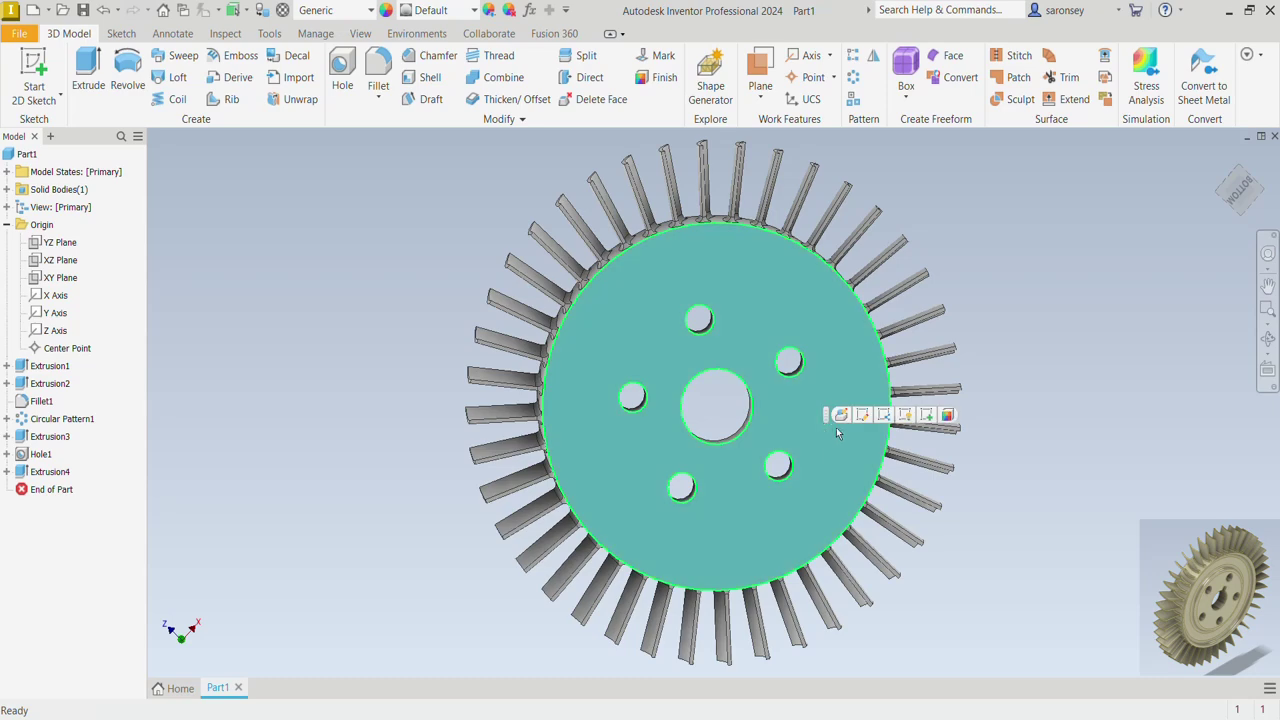
left_click(928, 418)
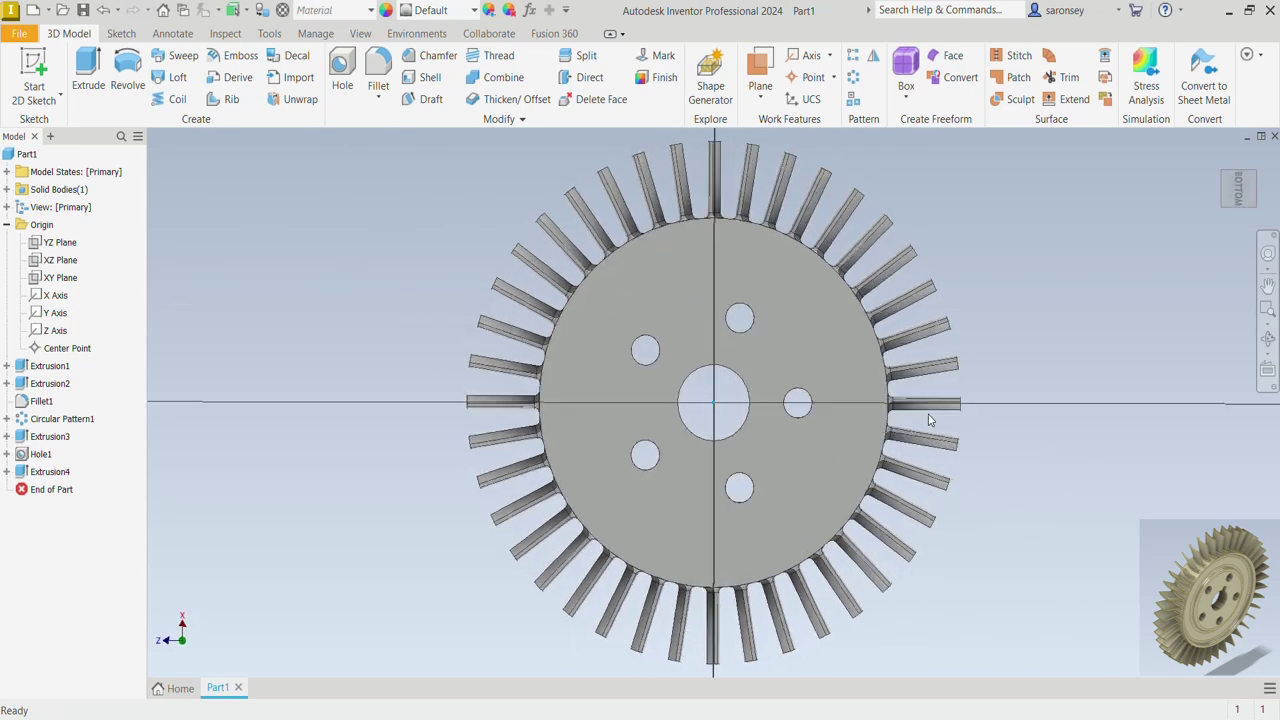
left_click(126, 66)
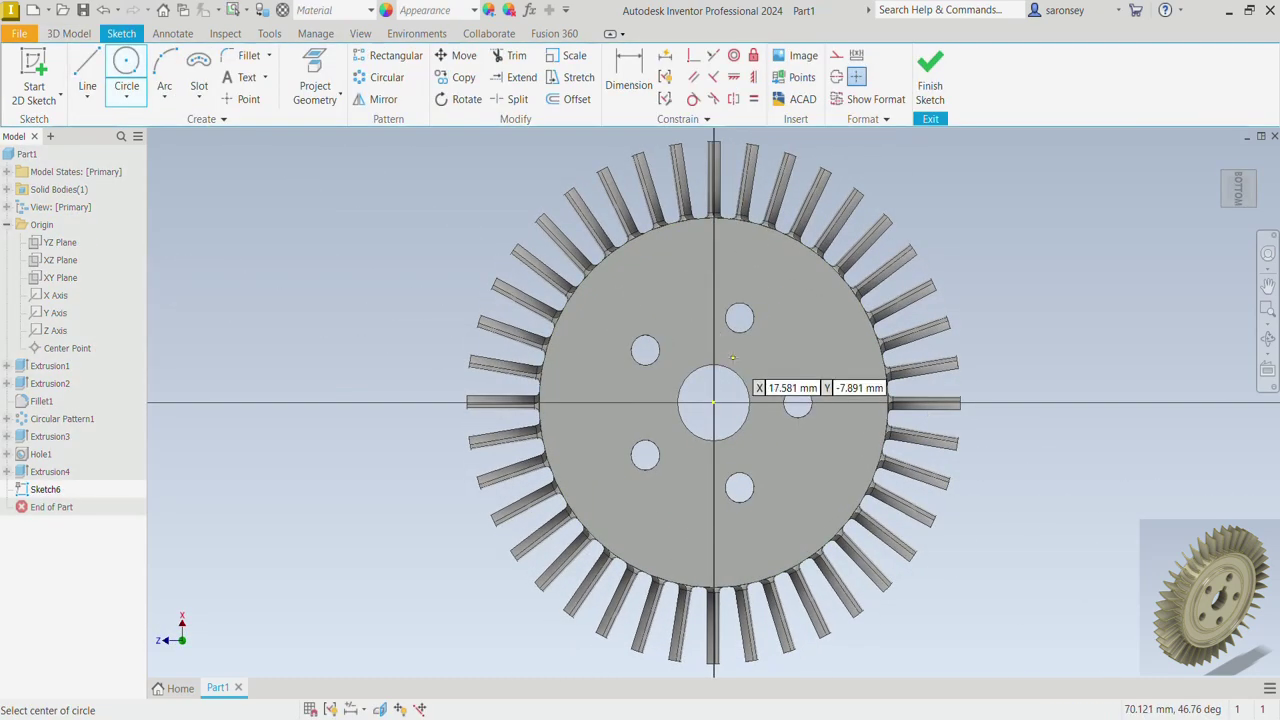
left_click(713, 403)
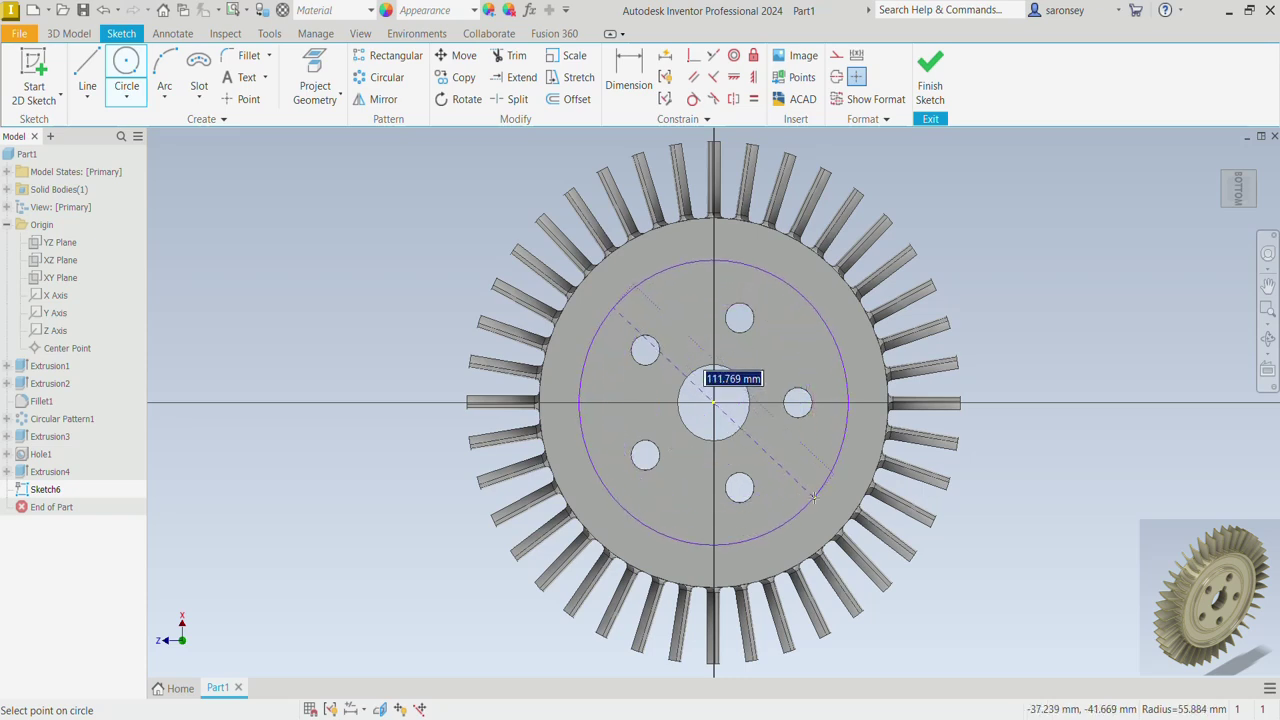
type("95")
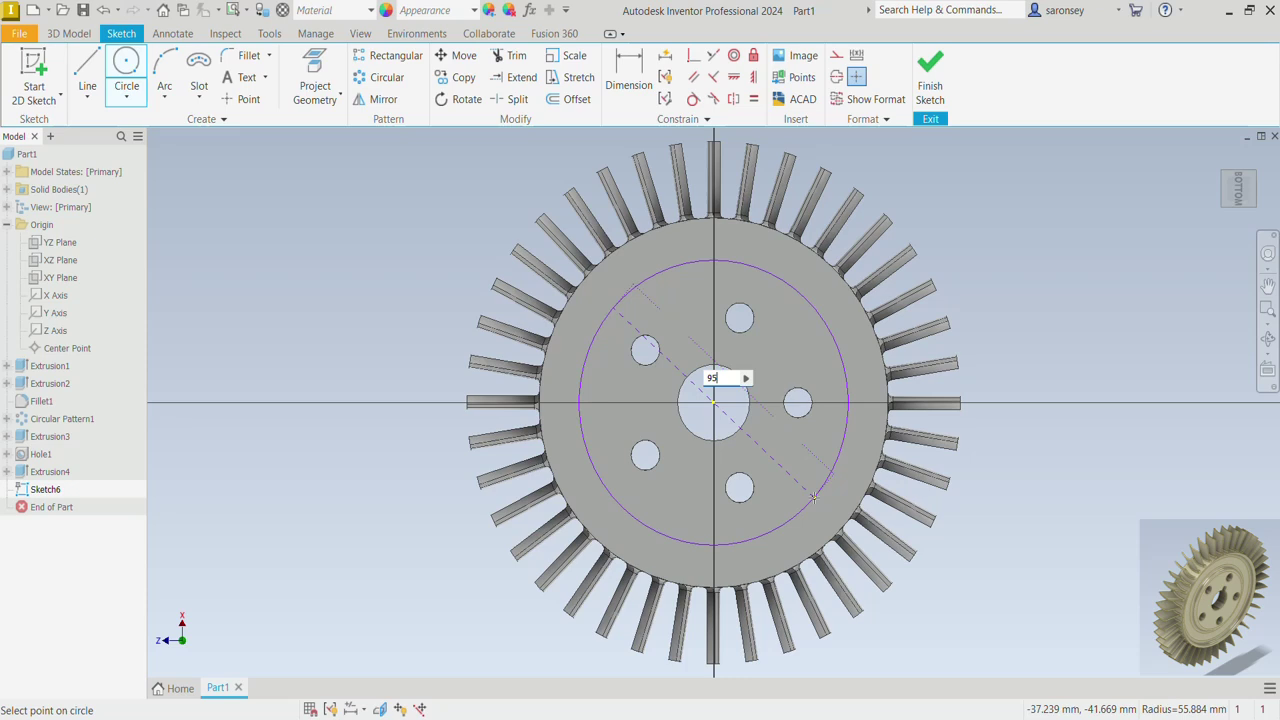
key("Return")
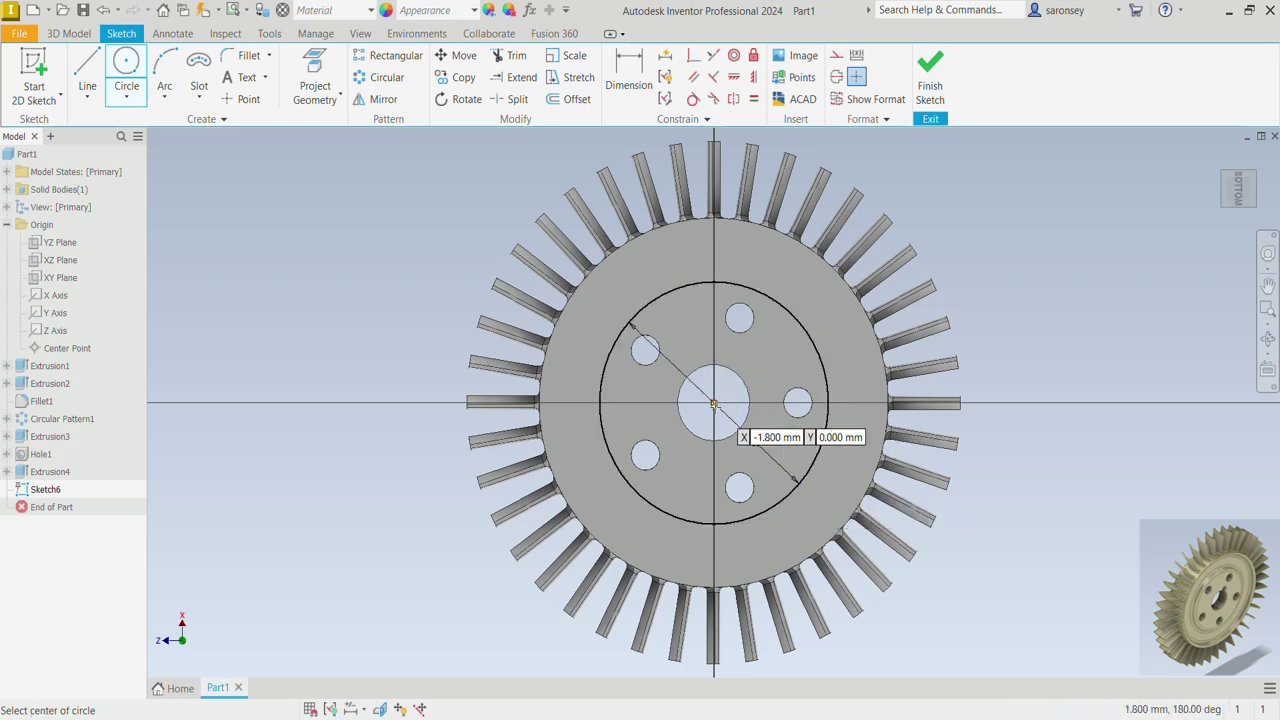
Add a concentric 135 mm diameter circle around the 95 mm circle in the back-face sketch
left_click(713, 403)
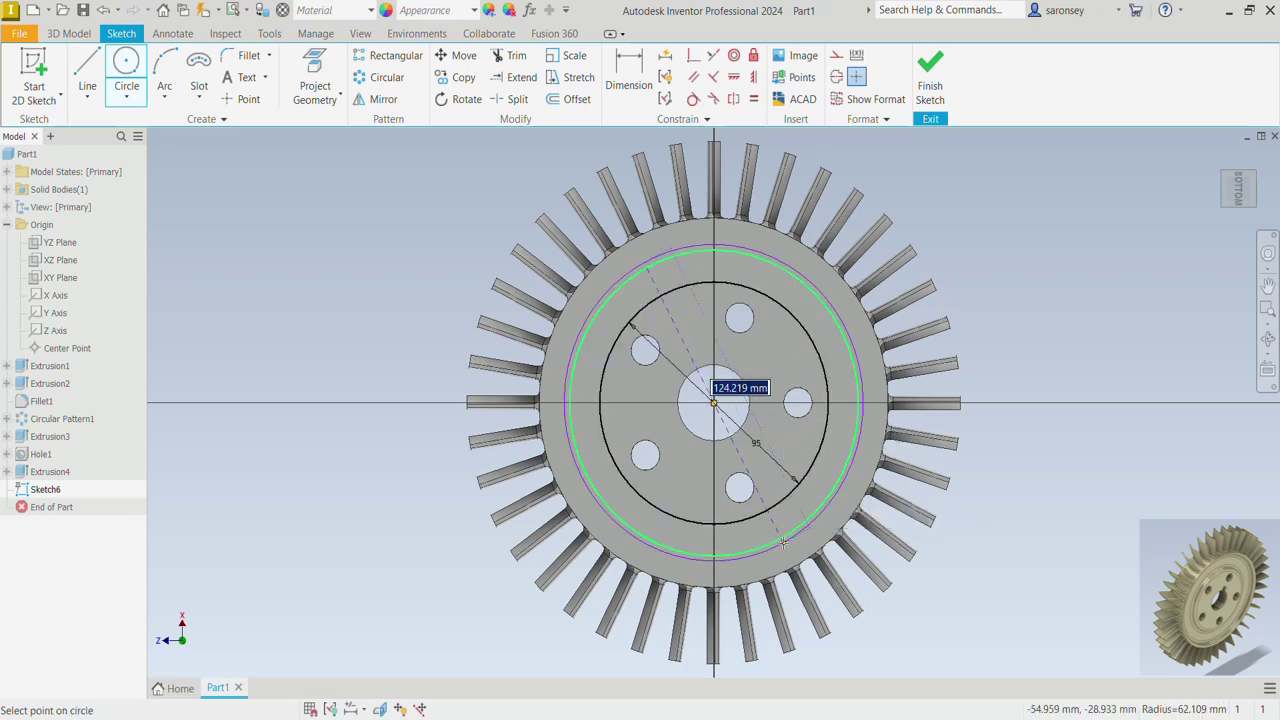
type("135")
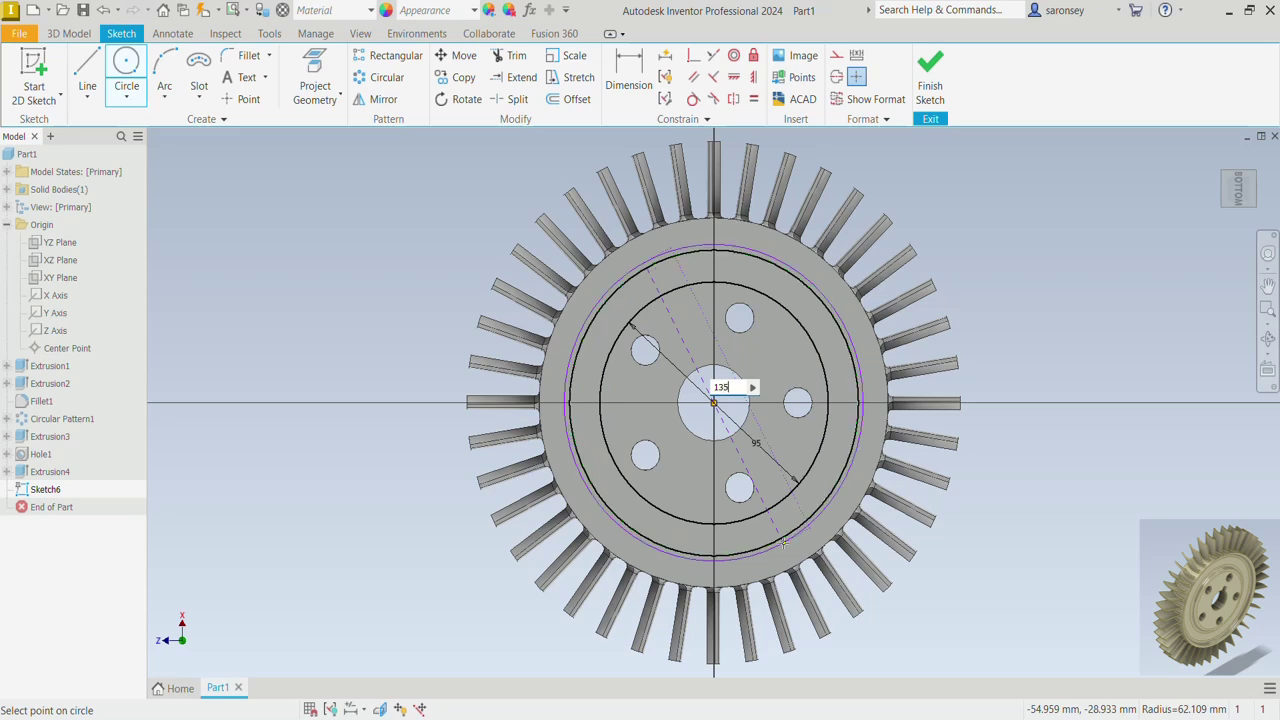
key("Return")
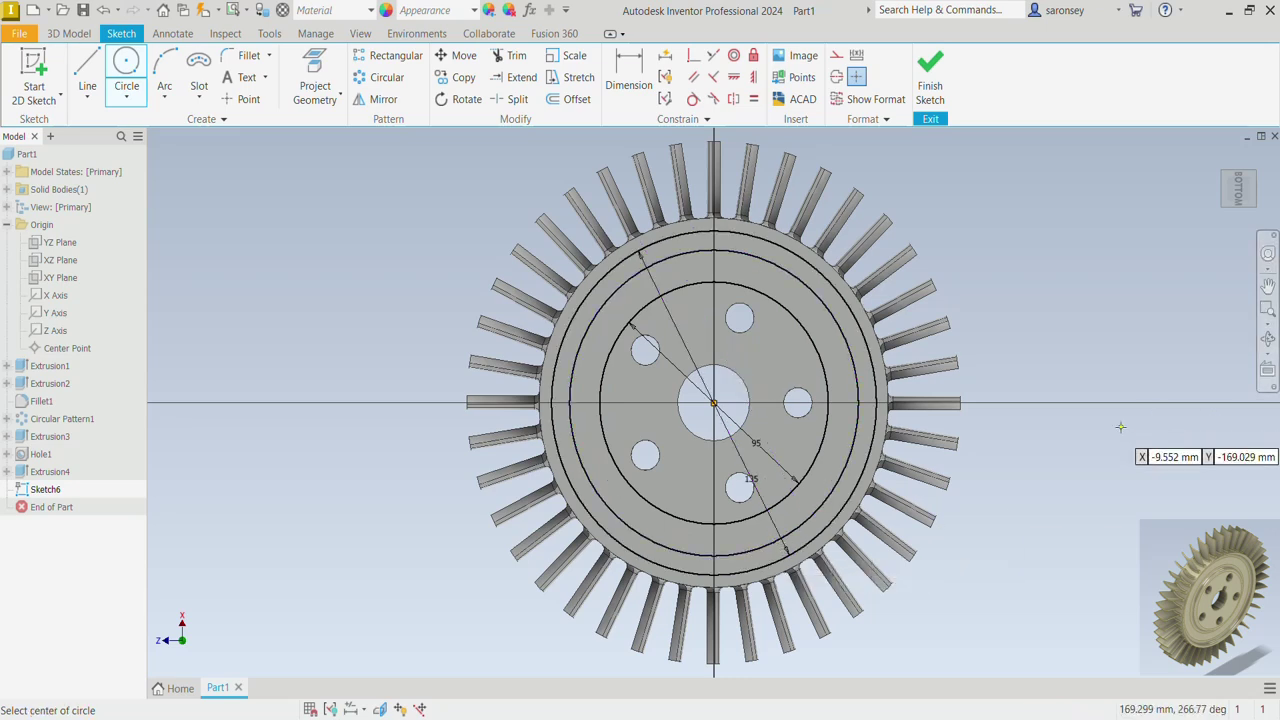
Cut the ring between the 95 mm and 135 mm circles 5 mm deep into the disc's back face
left_click(930, 68)
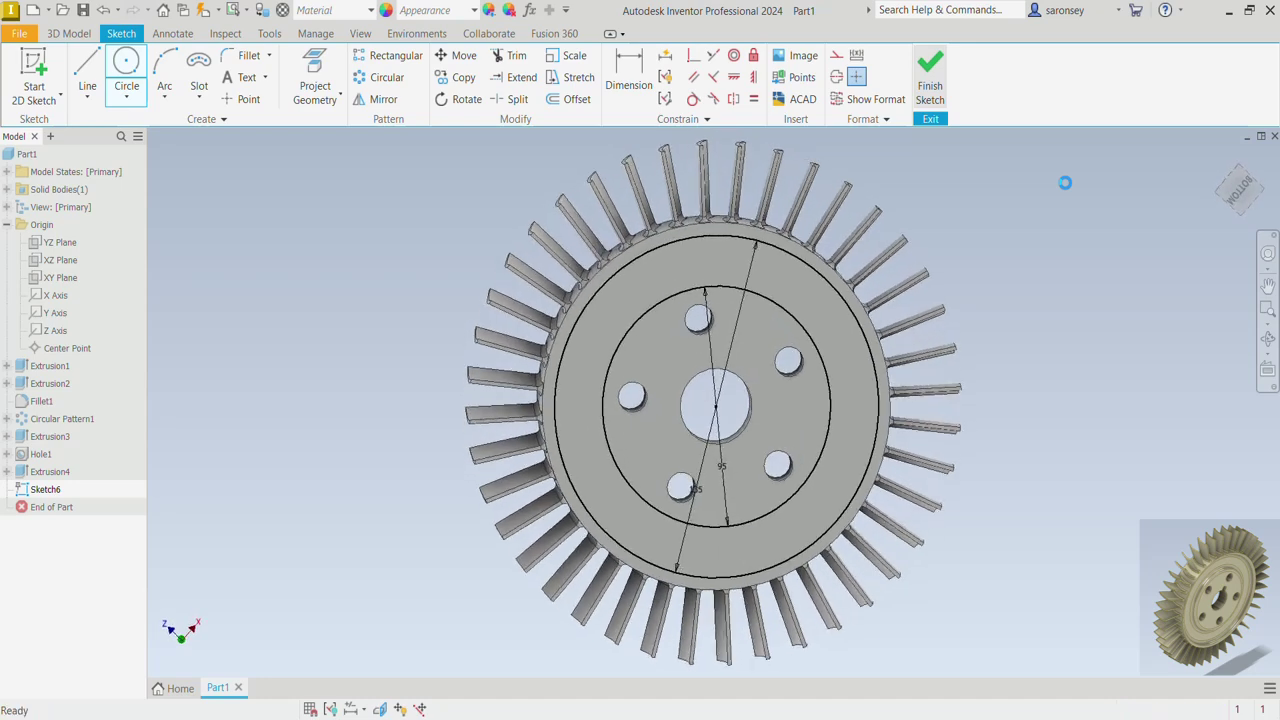
left_click(88, 85)
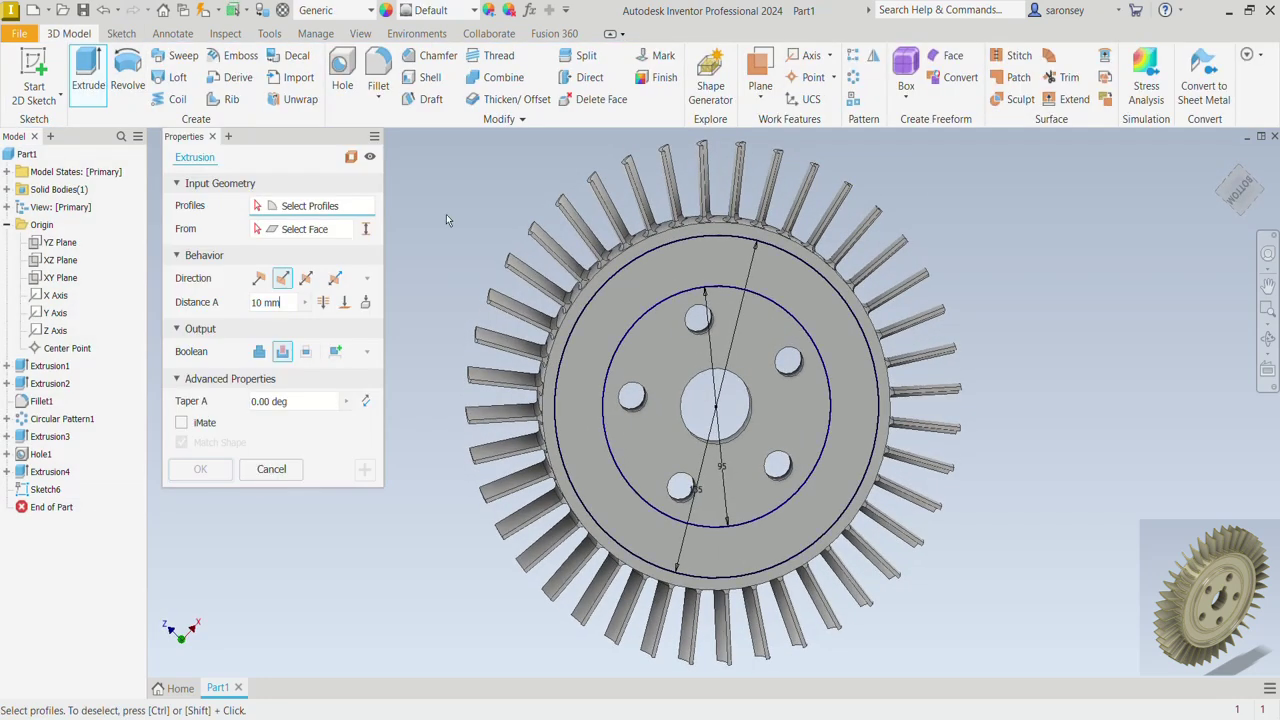
left_click(629, 297)
left_click(283, 353)
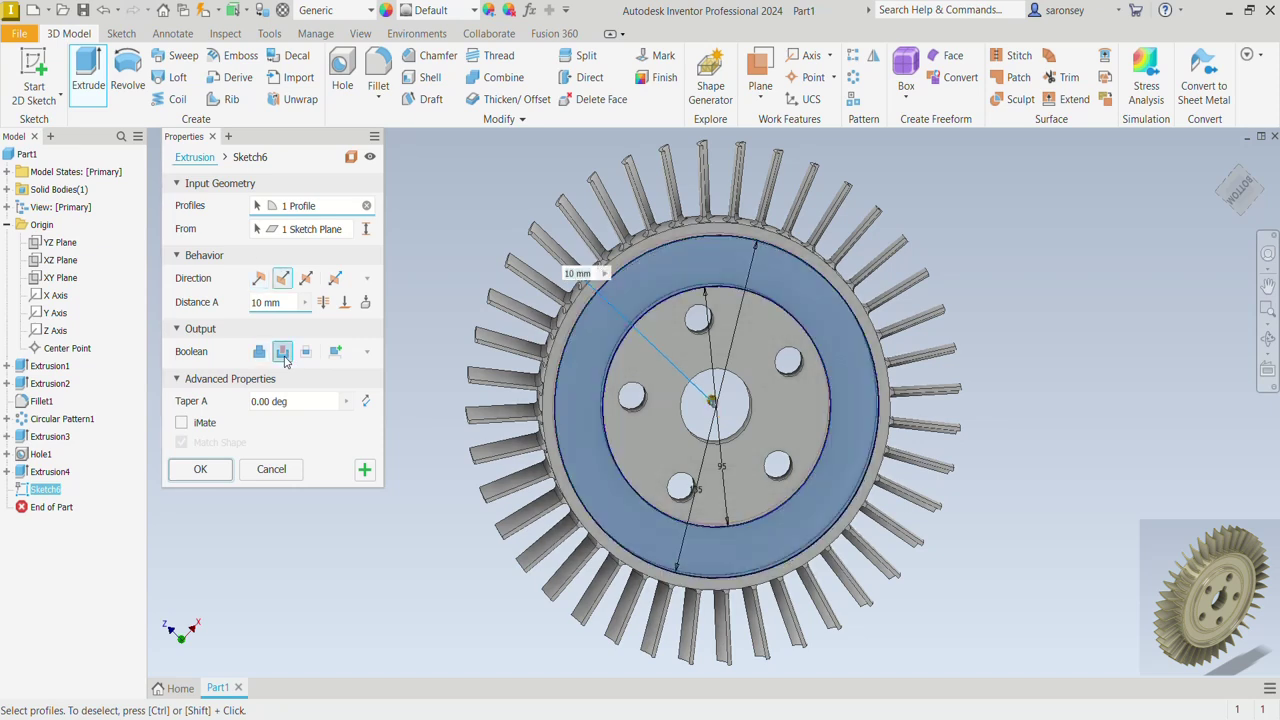
left_click_drag(284, 301, 260, 302)
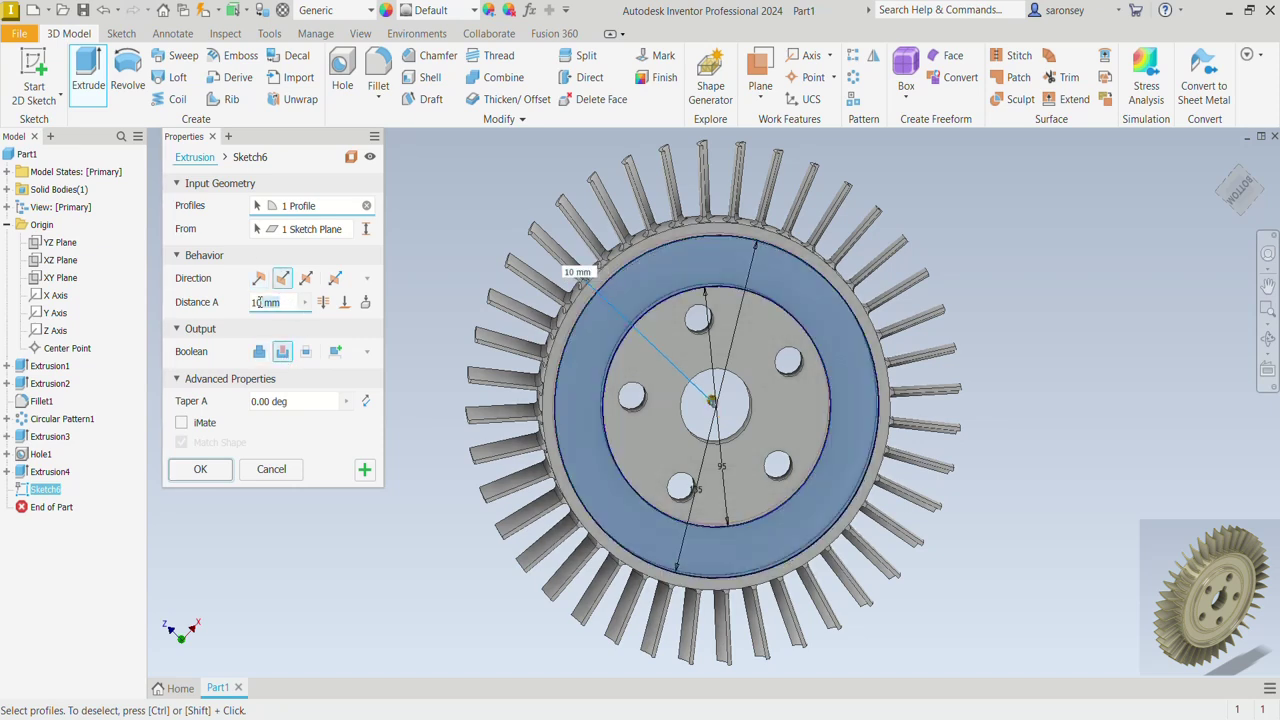
type("5")
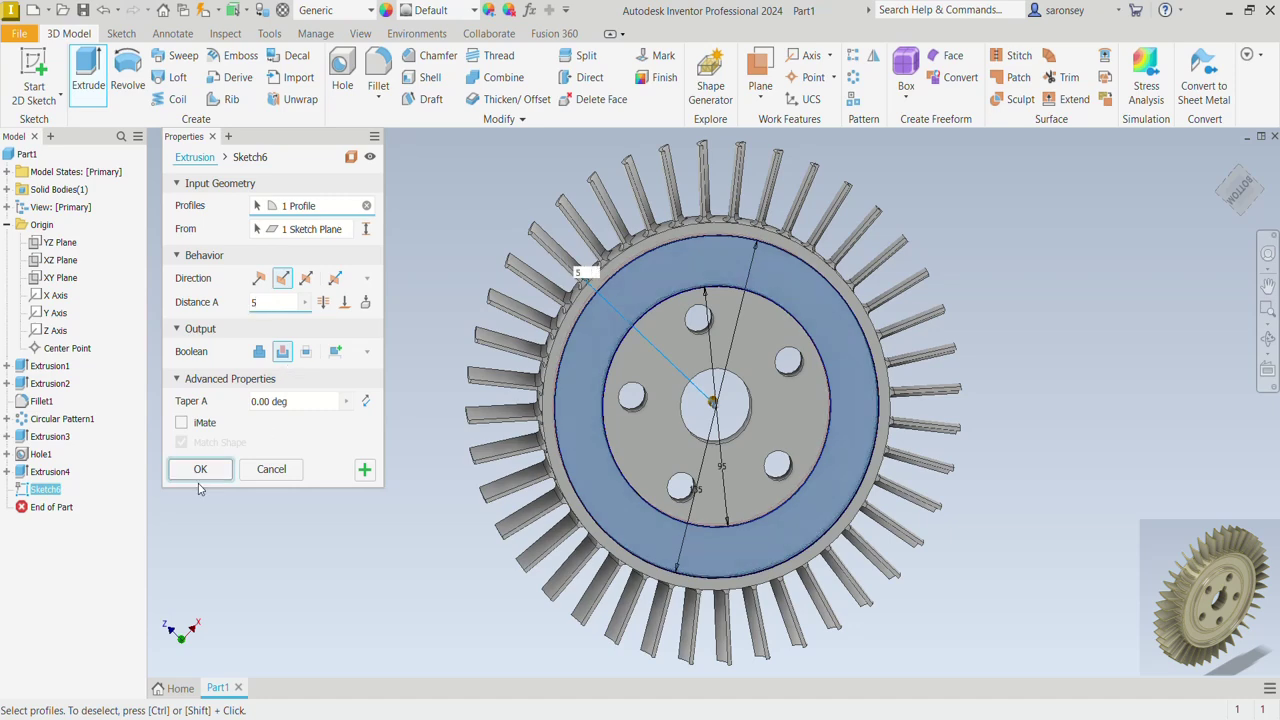
left_click(203, 469)
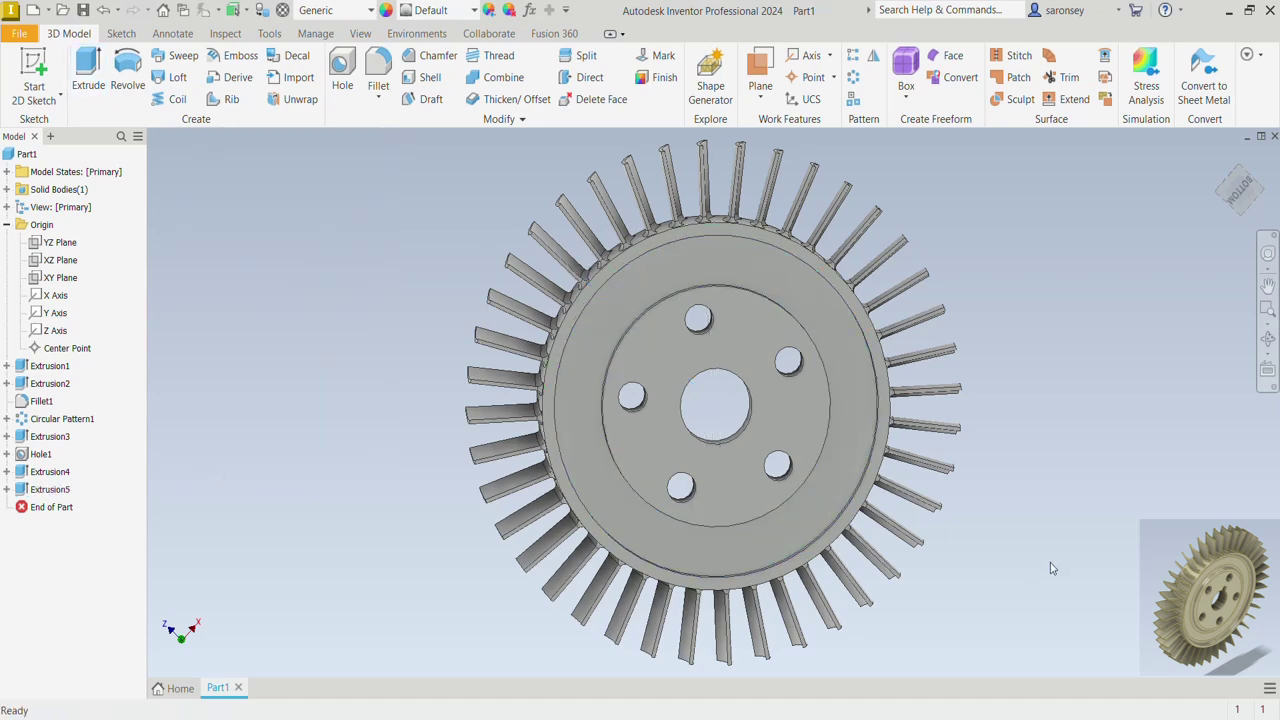
Fillet three circular step edges of the front recess with a 2 mm radius
mouse_move(1040, 543)
middle_mouse_down("shift")
mouse_move(1031, 486)
mouse_move(991, 469)
mouse_move(914, 497)
mouse_move(1003, 531)
mouse_move(962, 512)
mouse_move(1000, 443)
mouse_move(978, 355)
middle_mouse_up("shift")
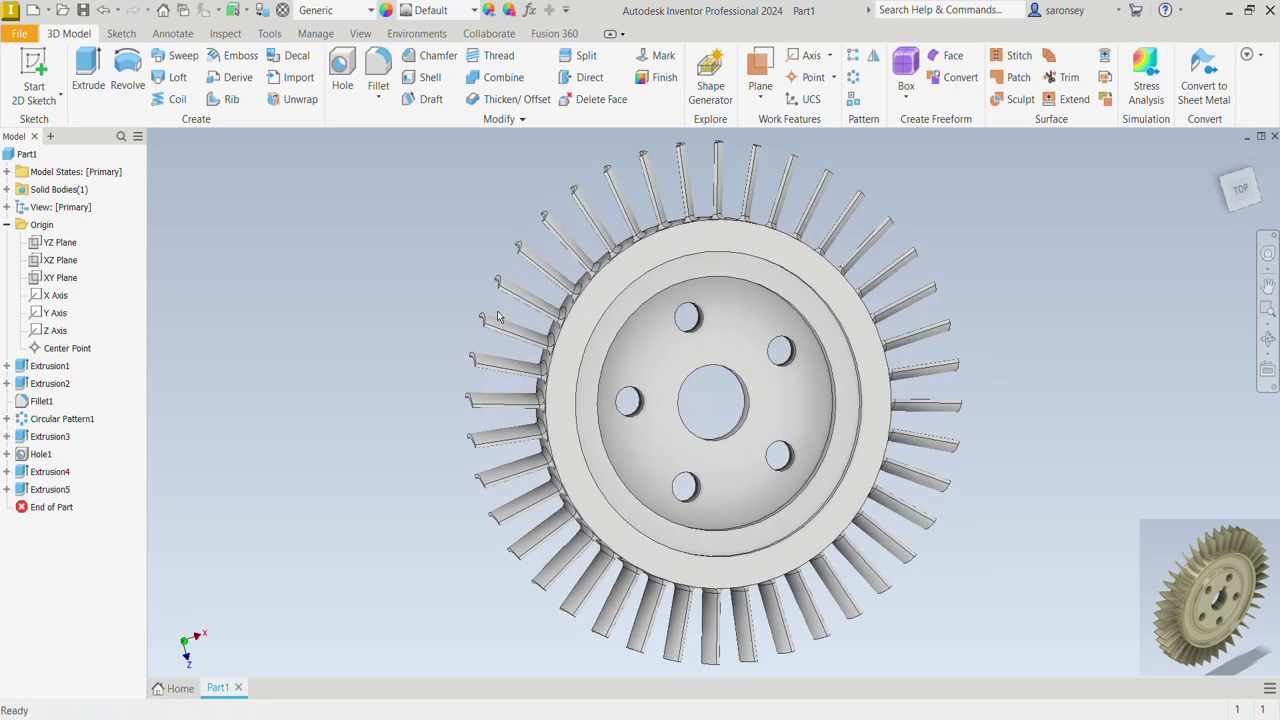
left_click(386, 74)
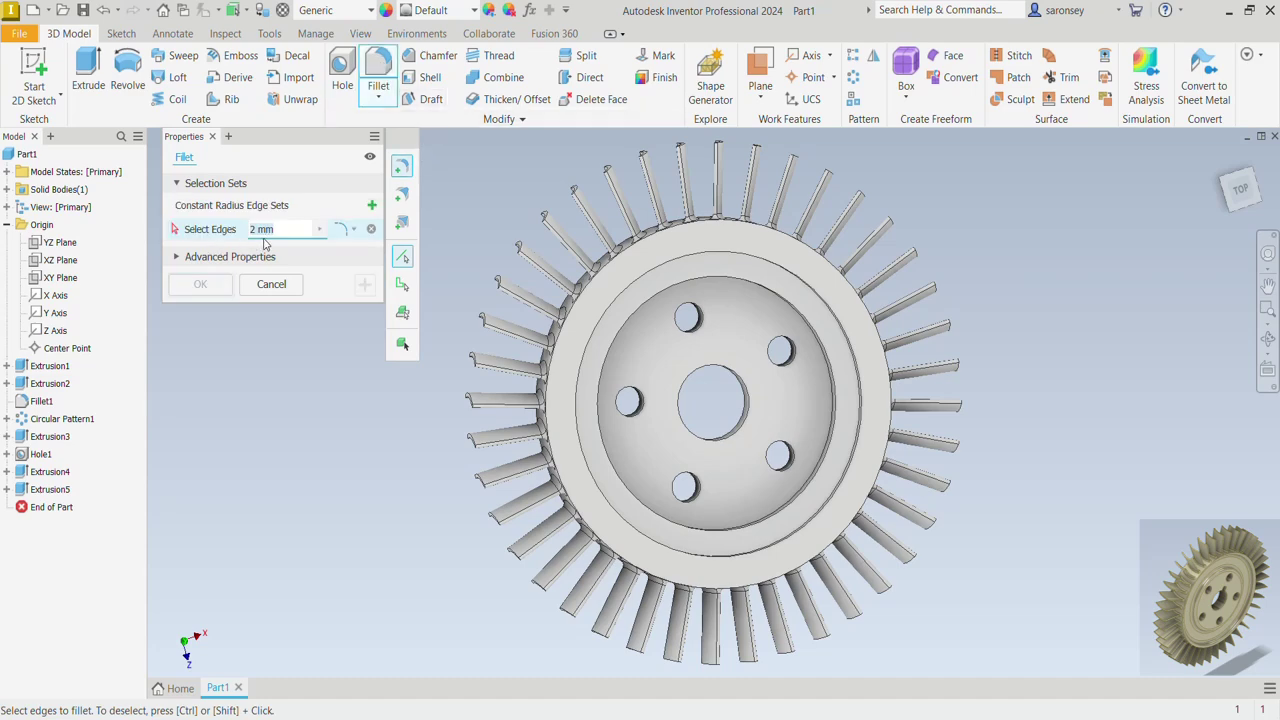
mouse_move(1016, 443)
middle_mouse_down("shift")
mouse_move(969, 413)
mouse_move(760, 395)
middle_mouse_up("shift")
left_click(582, 371)
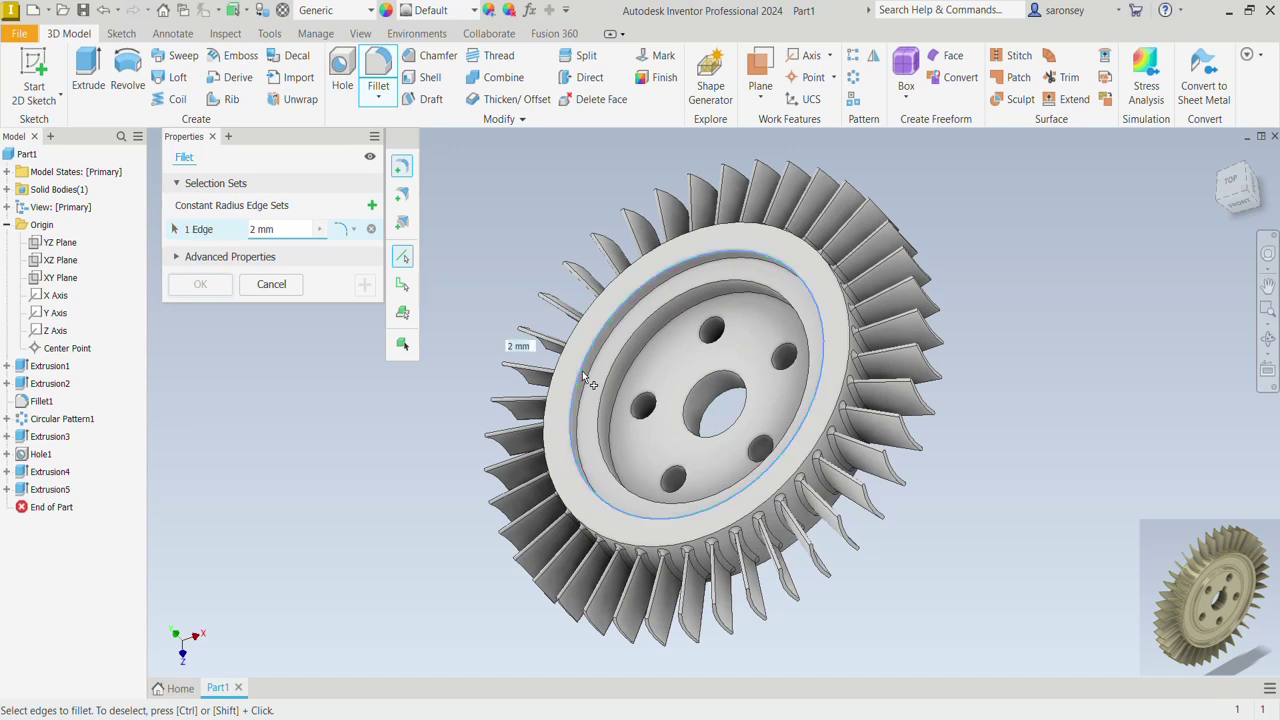
left_click(588, 371)
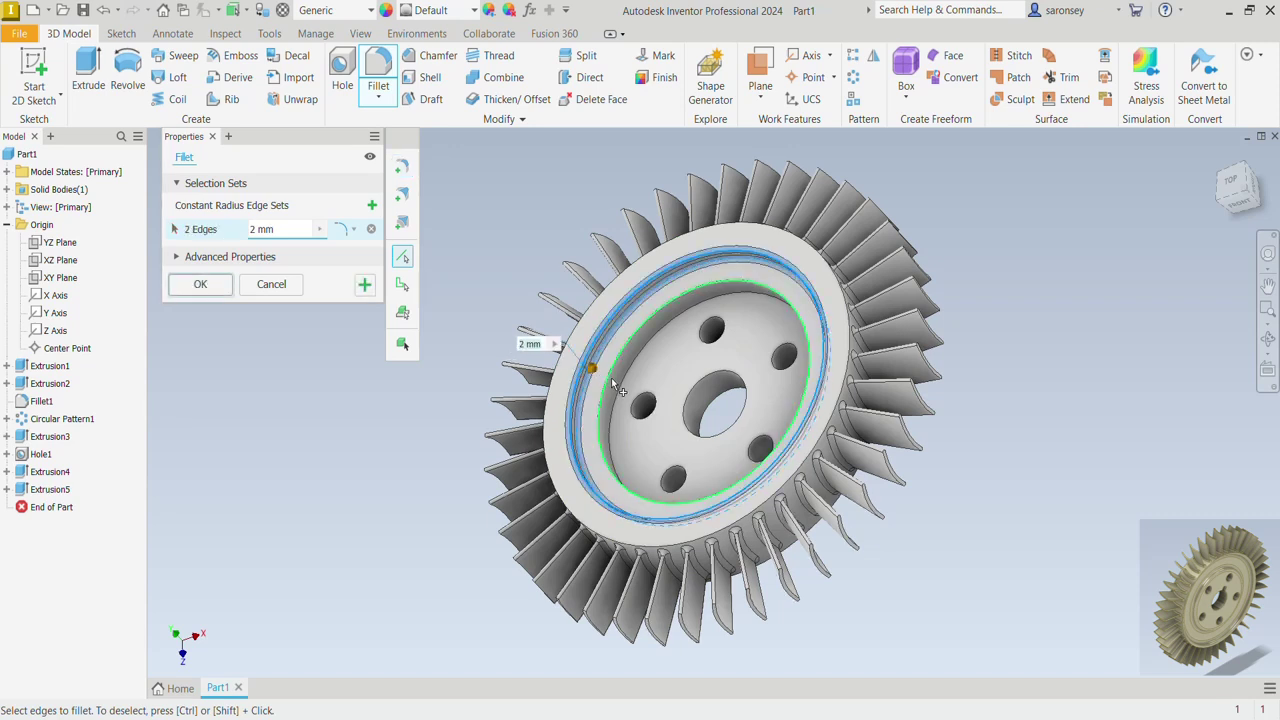
left_click(612, 381)
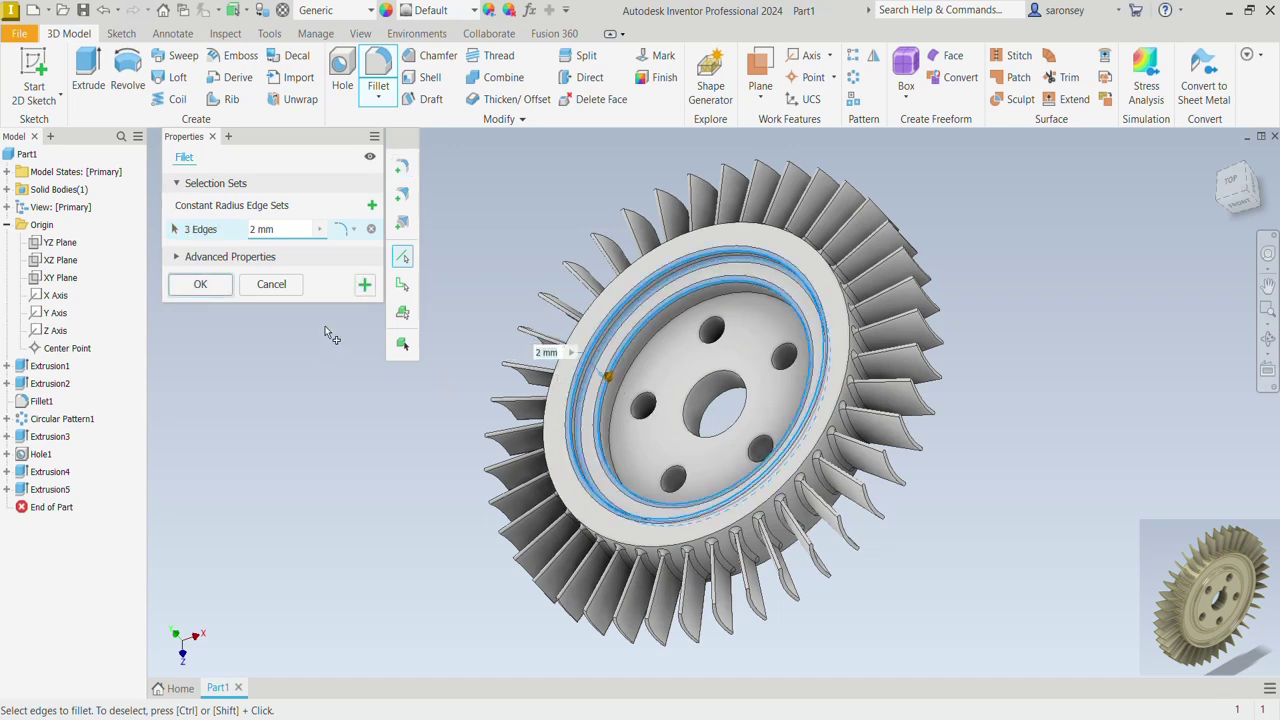
left_click(365, 286)
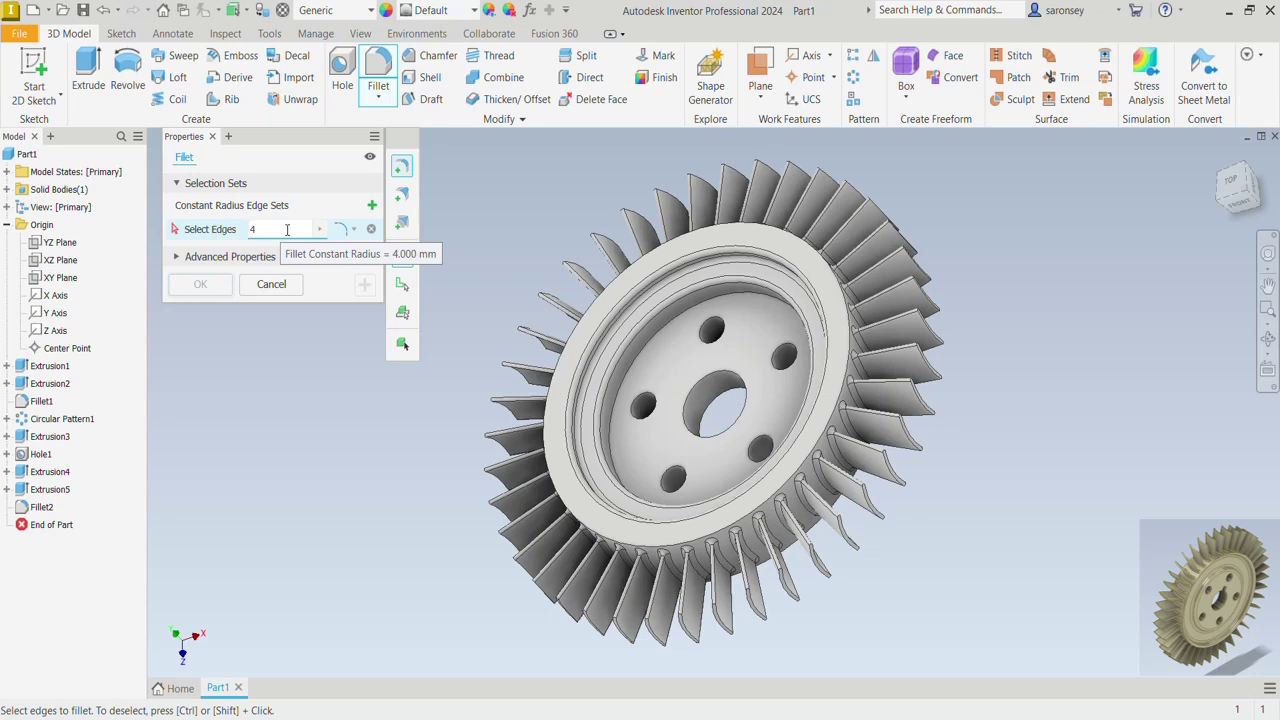
Fillet the four circular edges of the back-face ring groove with a 5 mm radius
key("BackSpace")
type("5")
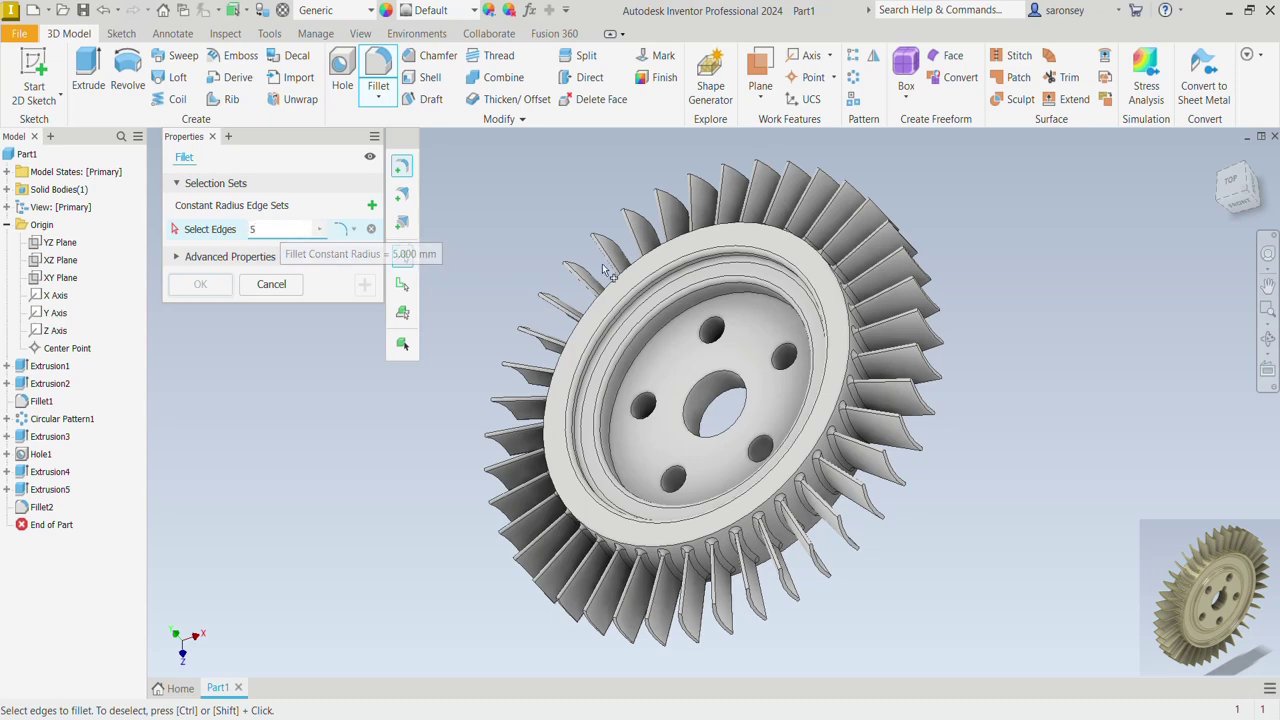
middle_click_drag(900, 380, 759, 290, "shift")
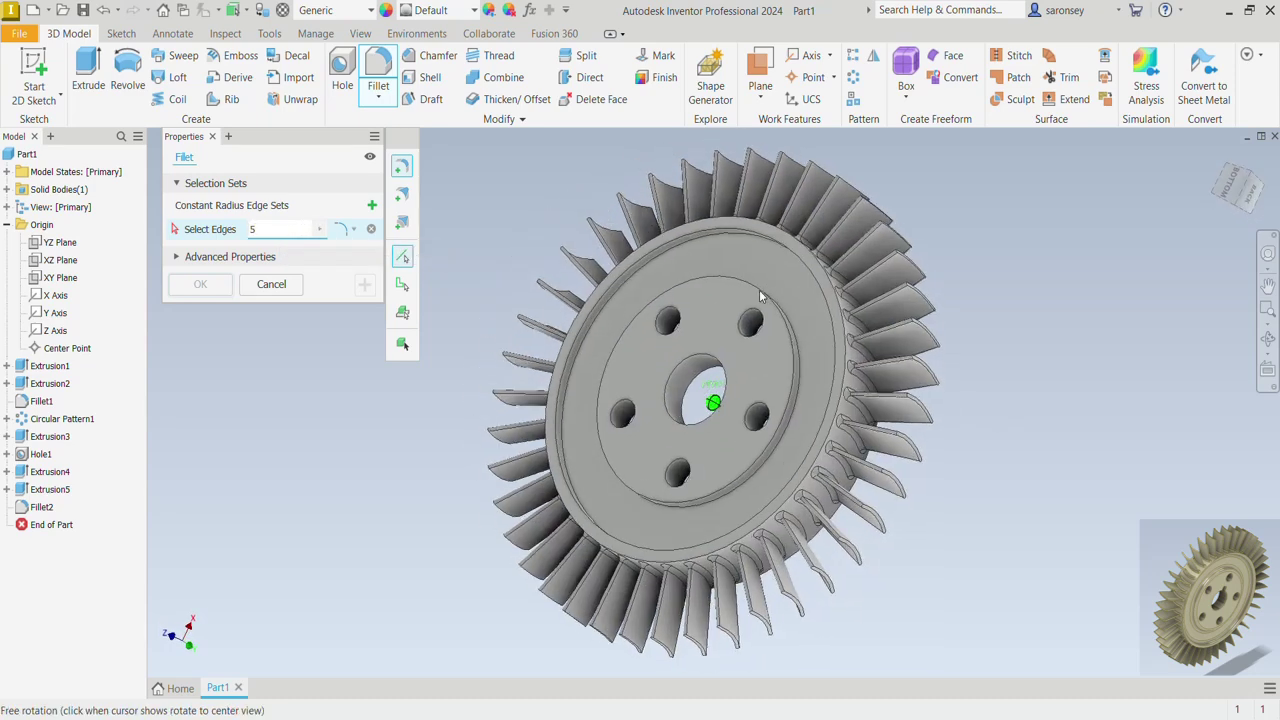
left_click(563, 475)
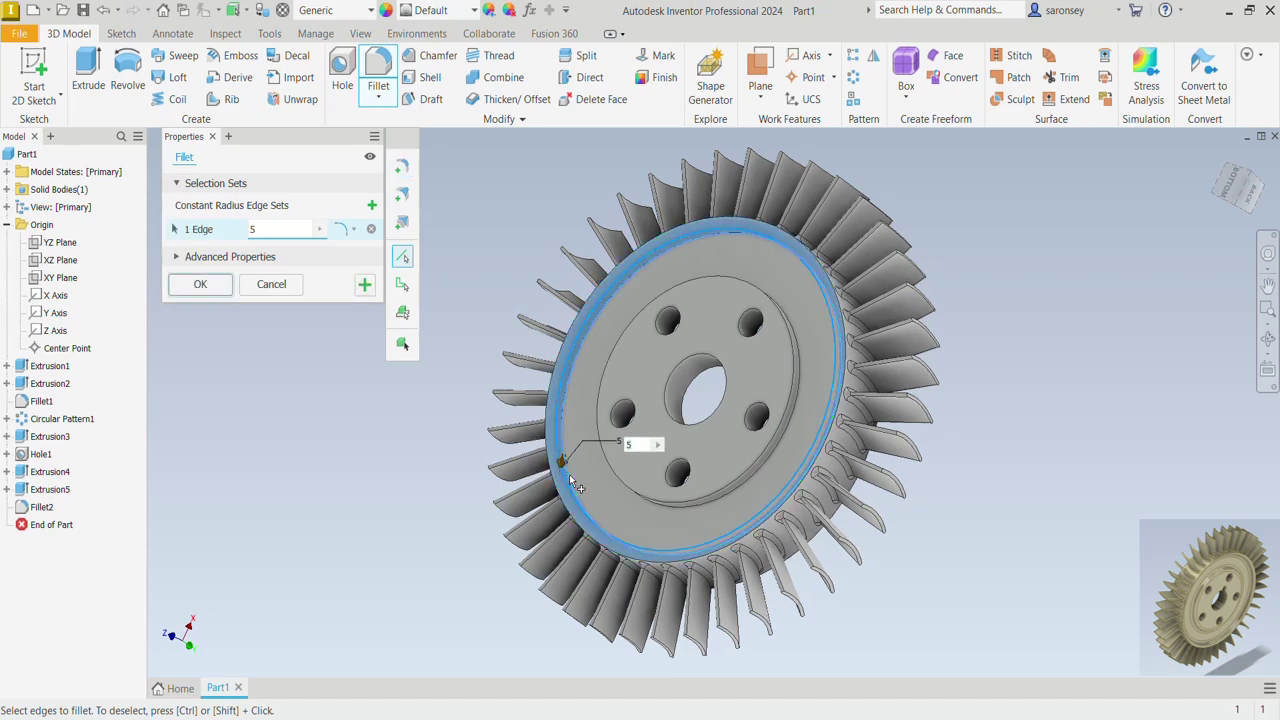
left_click(573, 481)
middle_click_drag(628, 485, 741, 463, "shift")
left_click(717, 477)
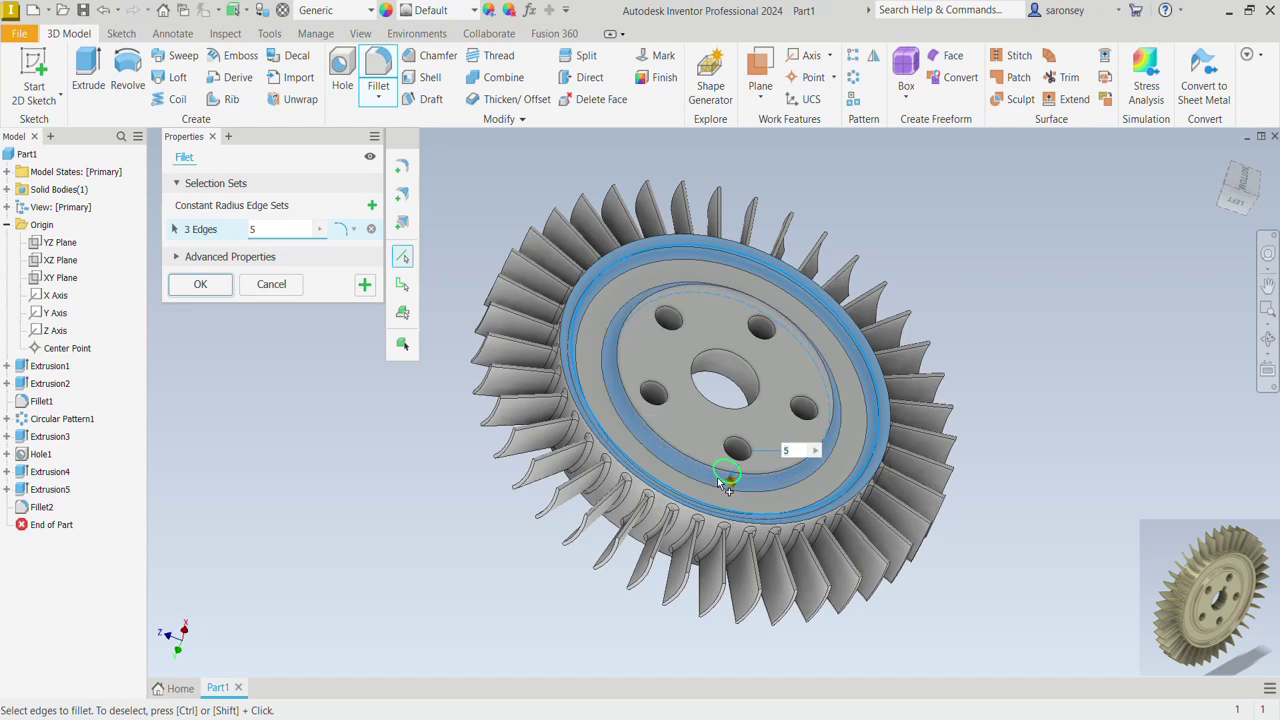
left_click(698, 464)
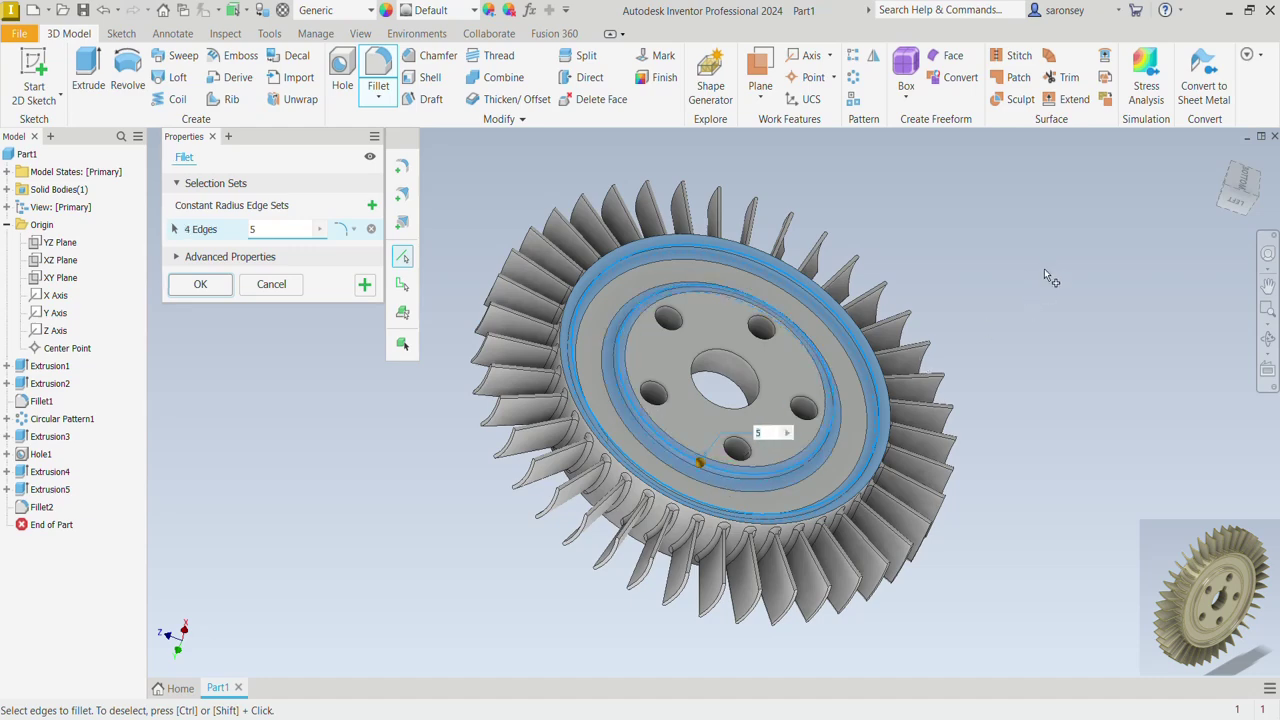
middle_click_drag(1044, 268, 708, 418, "shift")
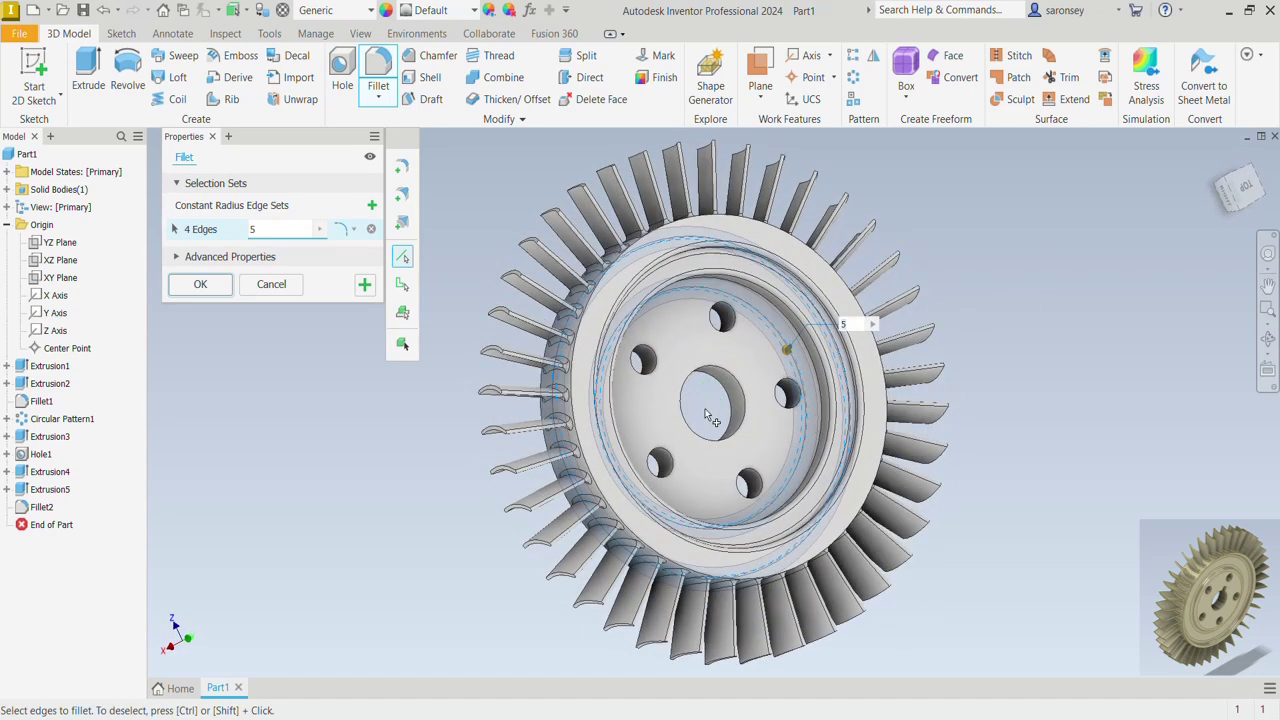
left_click(214, 286)
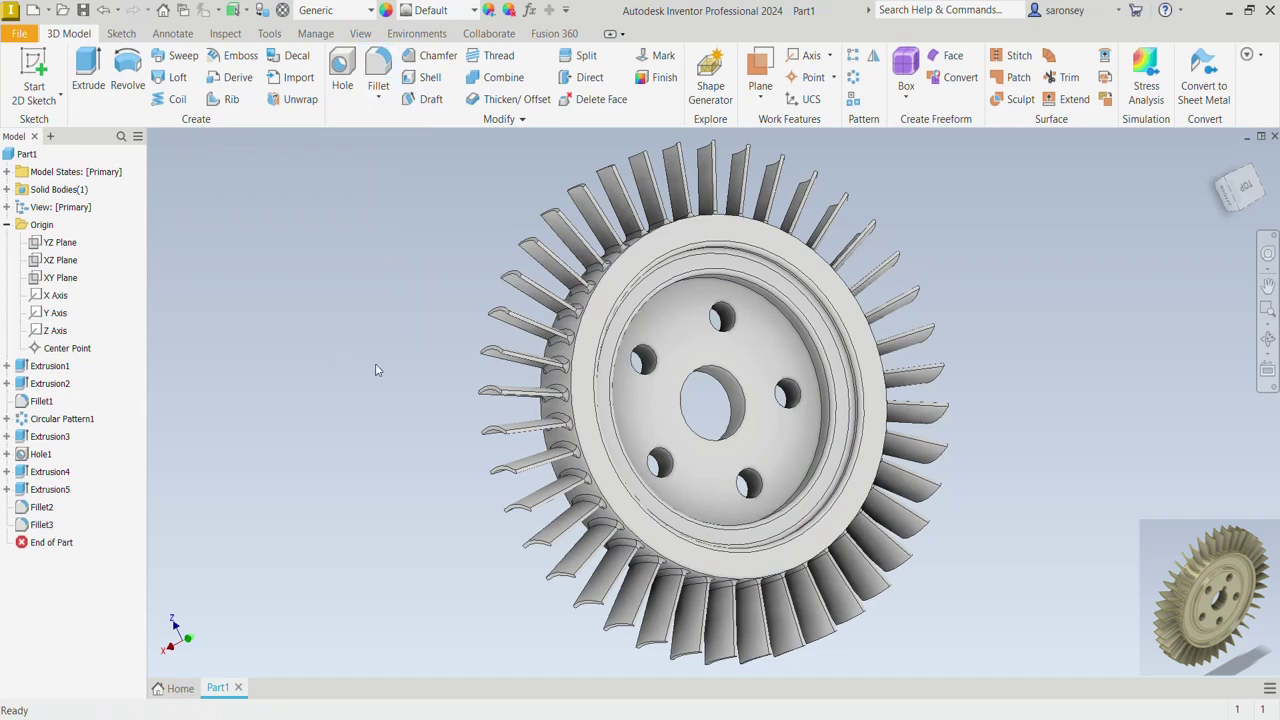
Start a sketch on the front recess floor and draw a centre-point rectangle about 8.6 by 6.2 mm on the bore's upper edge
mouse_move(377, 370)
middle_mouse_down("shift")
mouse_move(717, 387)
mouse_move(399, 364)
mouse_move(979, 427)
middle_mouse_up("shift")
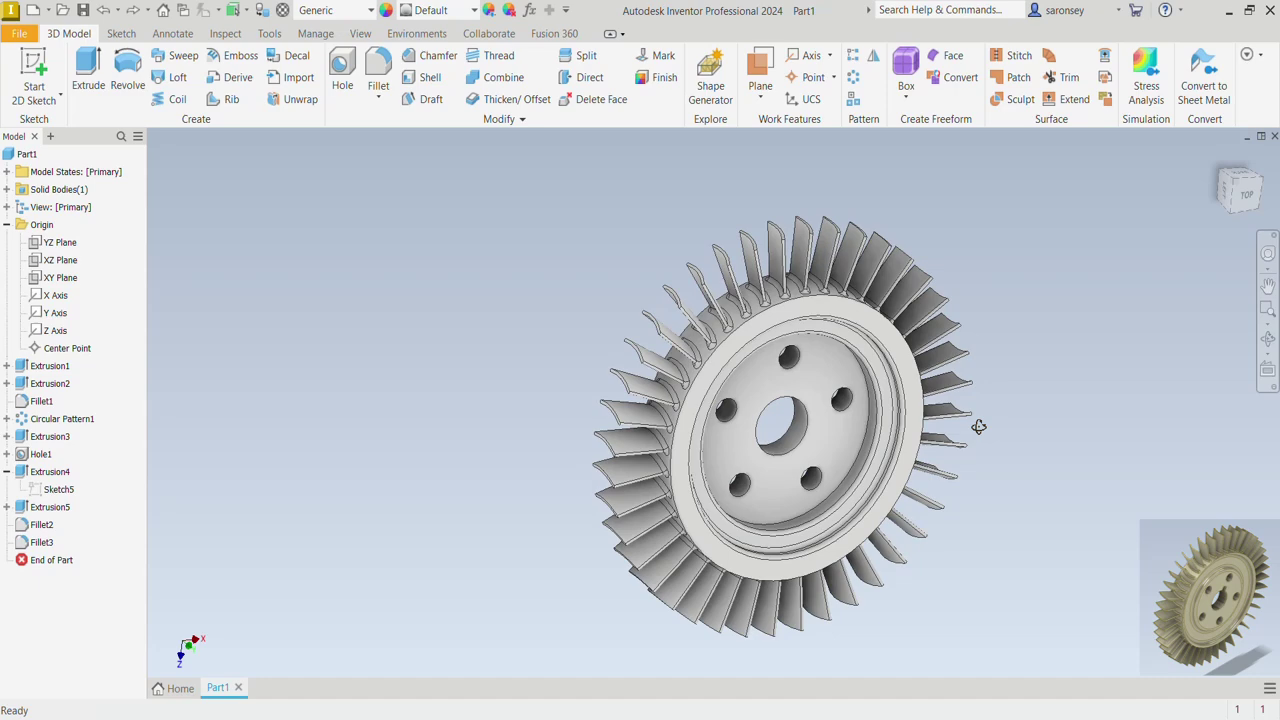
left_click(822, 385)
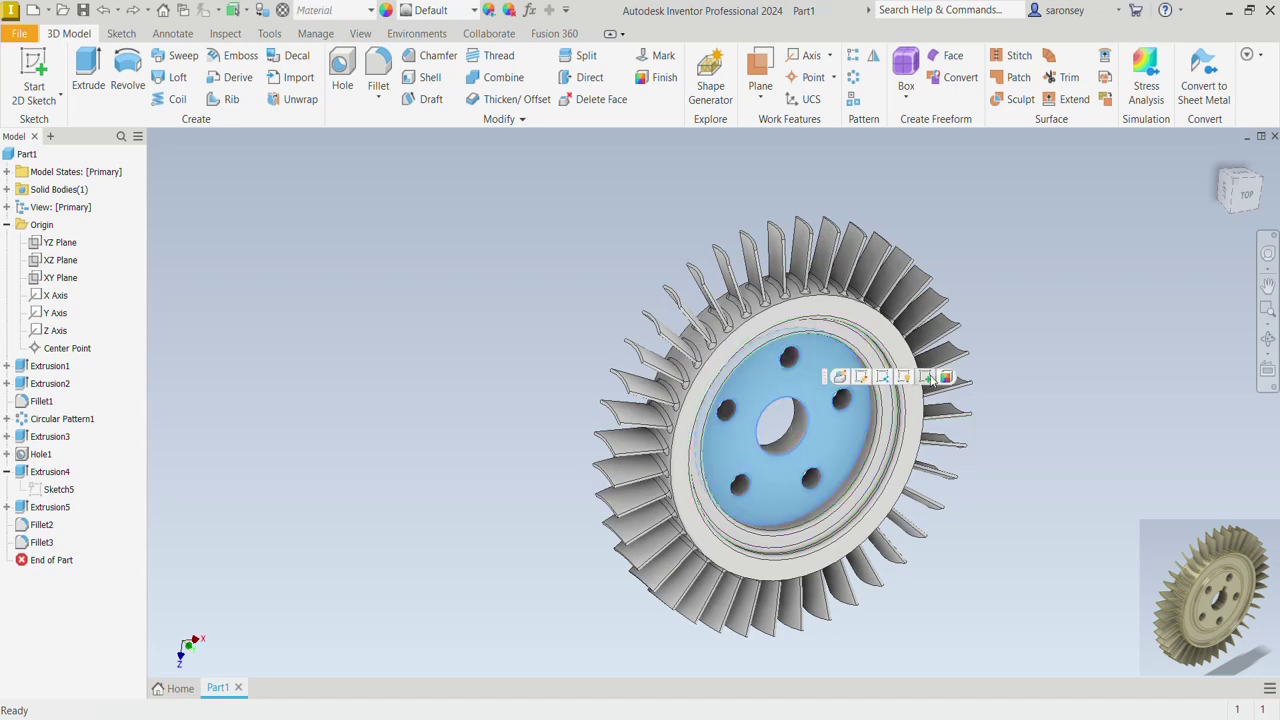
left_click(925, 377)
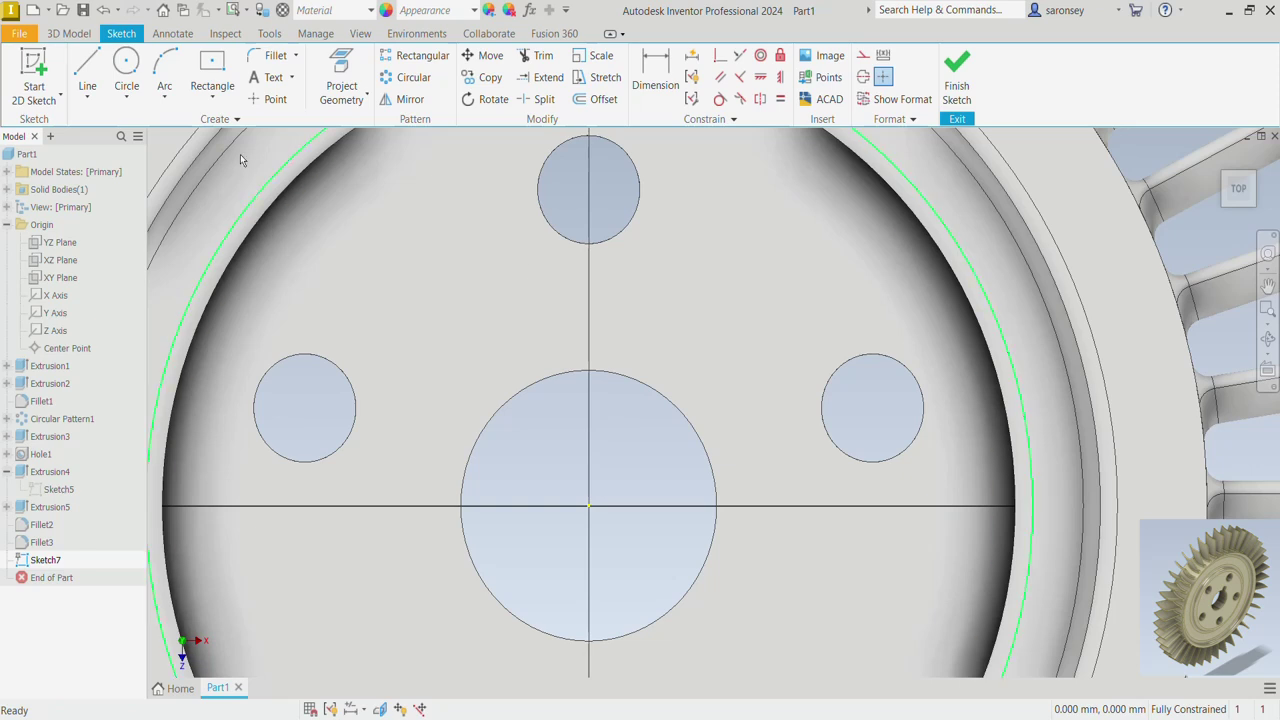
left_click(213, 96)
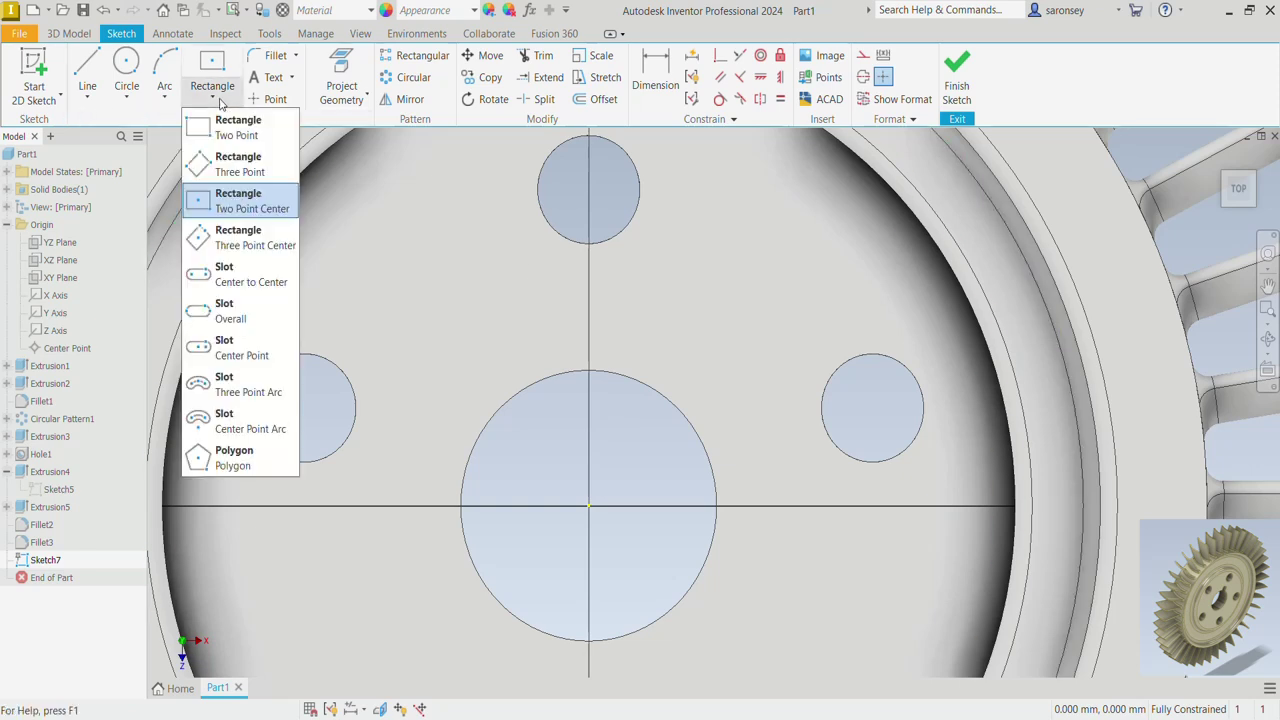
left_click(229, 203)
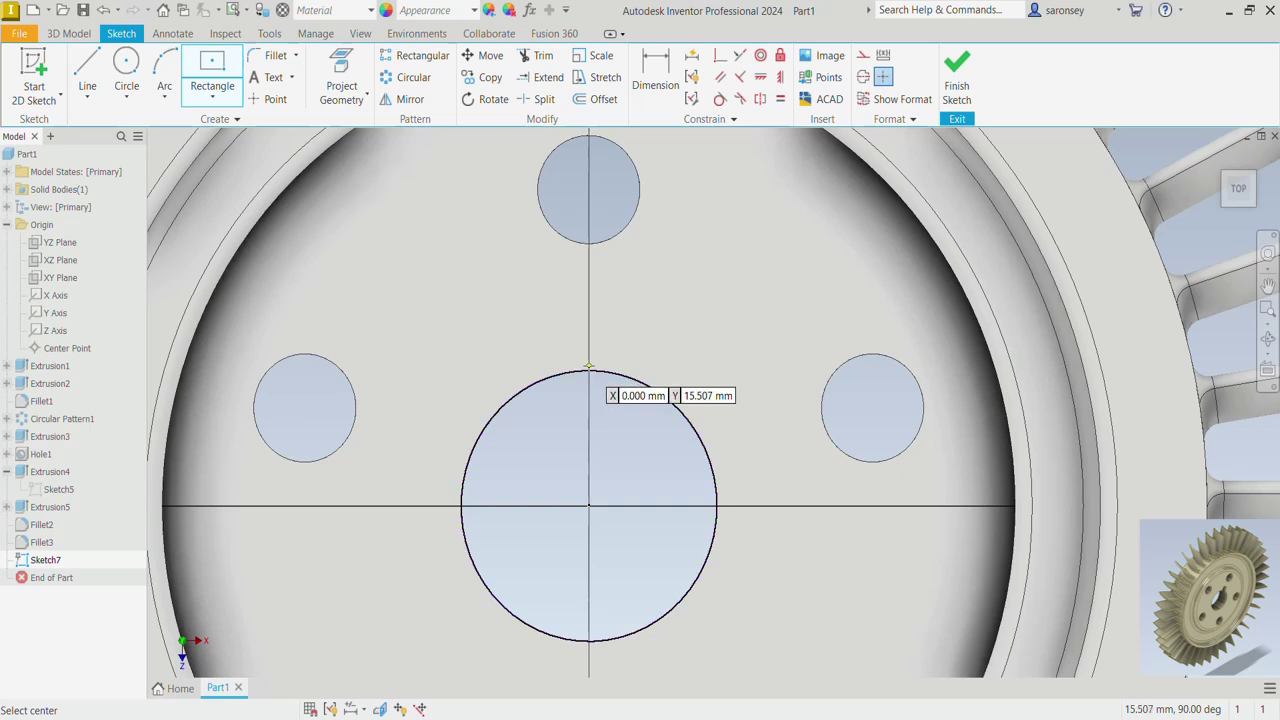
left_click(589, 370)
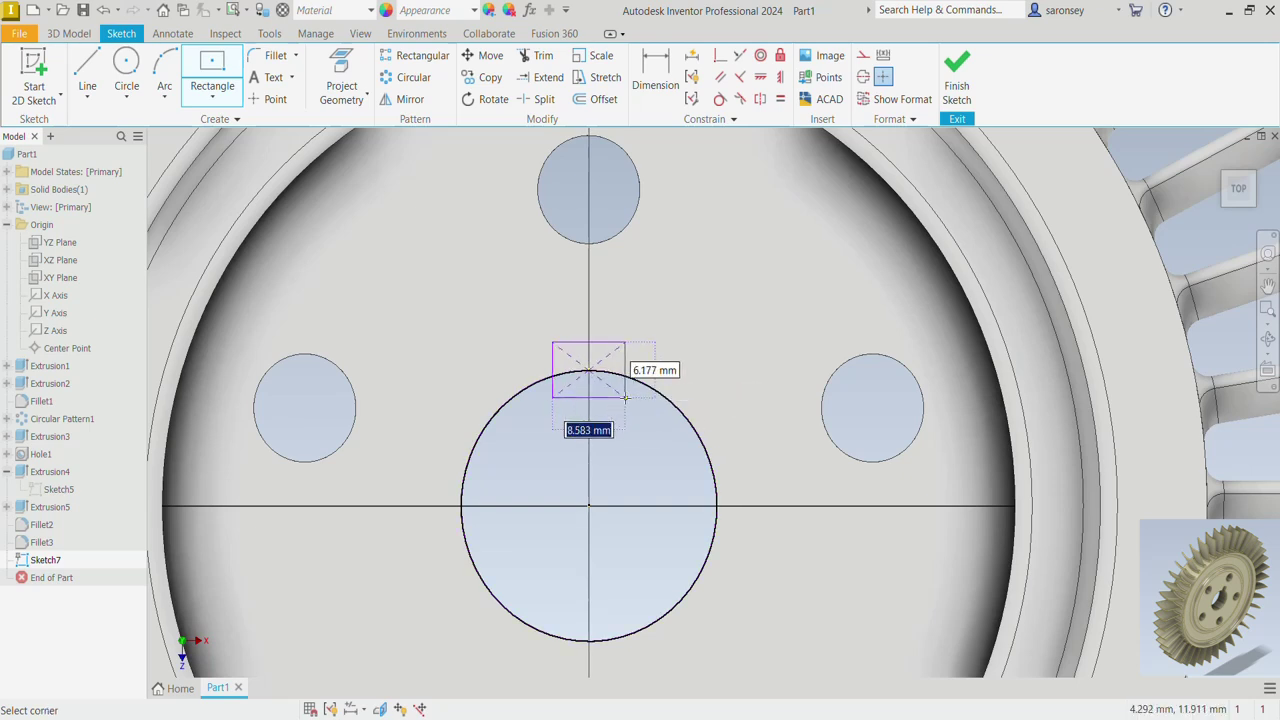
left_click(625, 397)
Dimension the keyway rectangle to 12 mm high and 6 mm wide
left_click(655, 75)
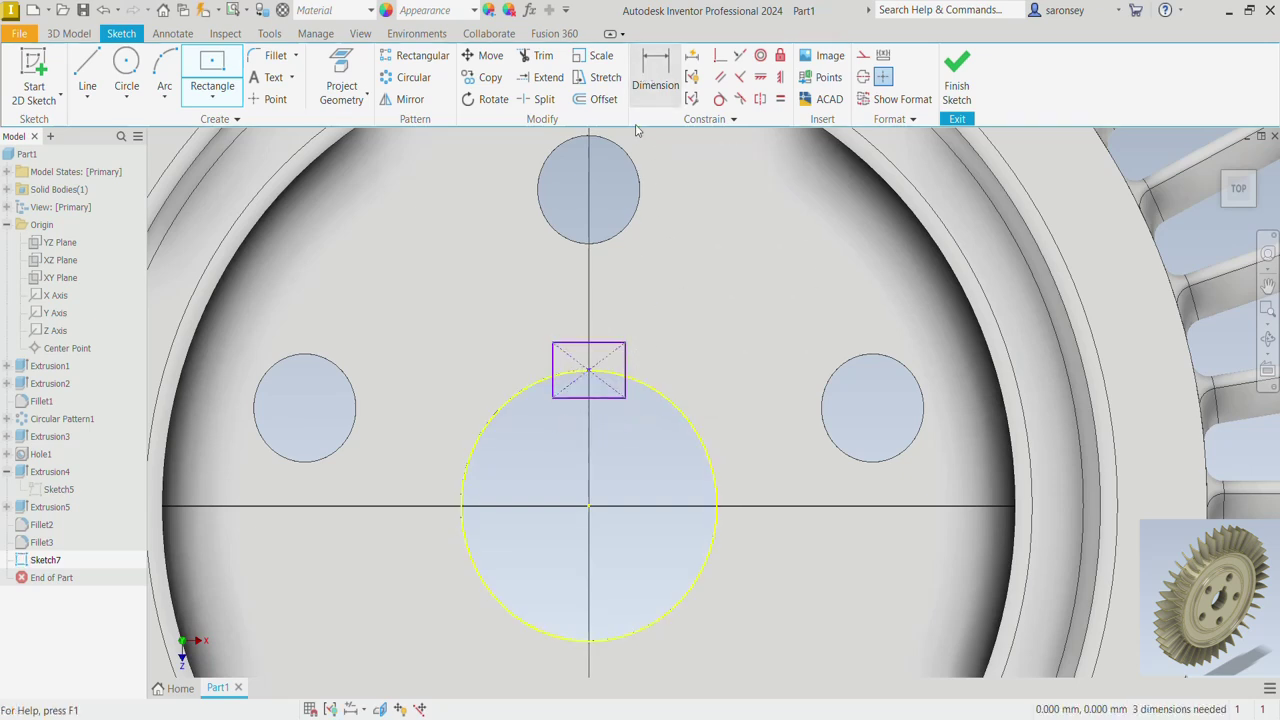
left_click(558, 346)
left_click(540, 360)
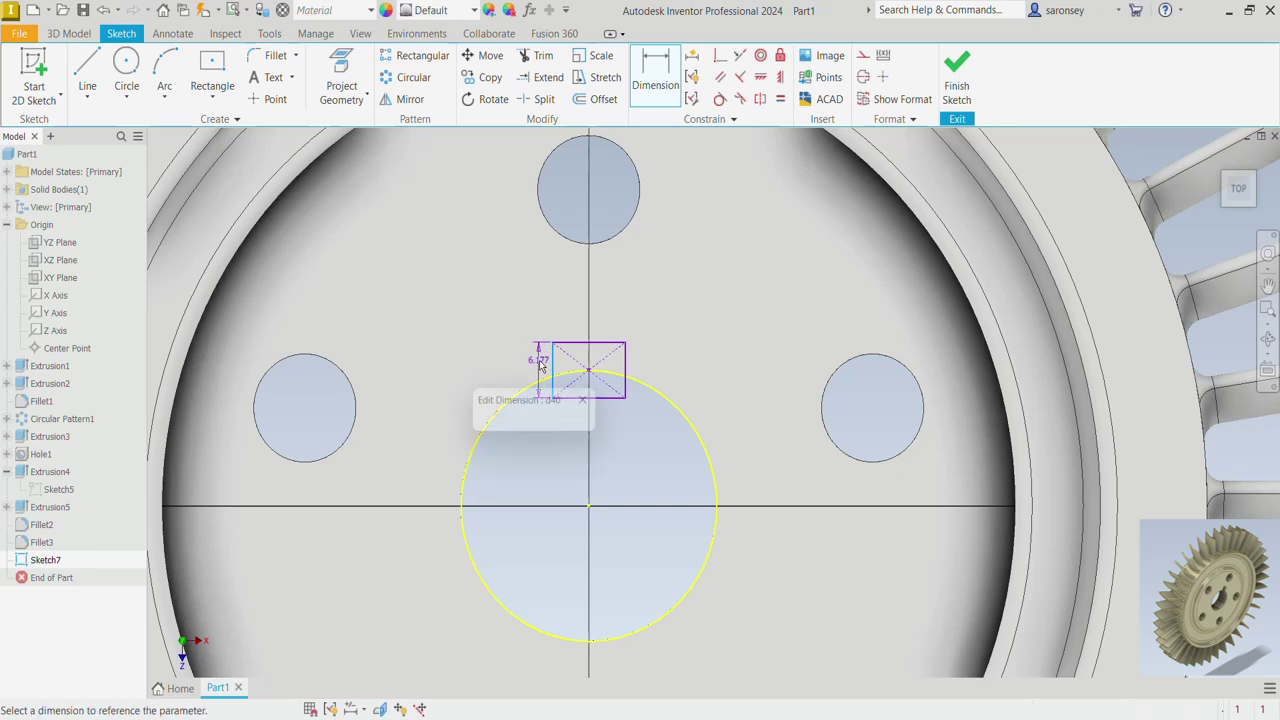
type("12")
key("Return")
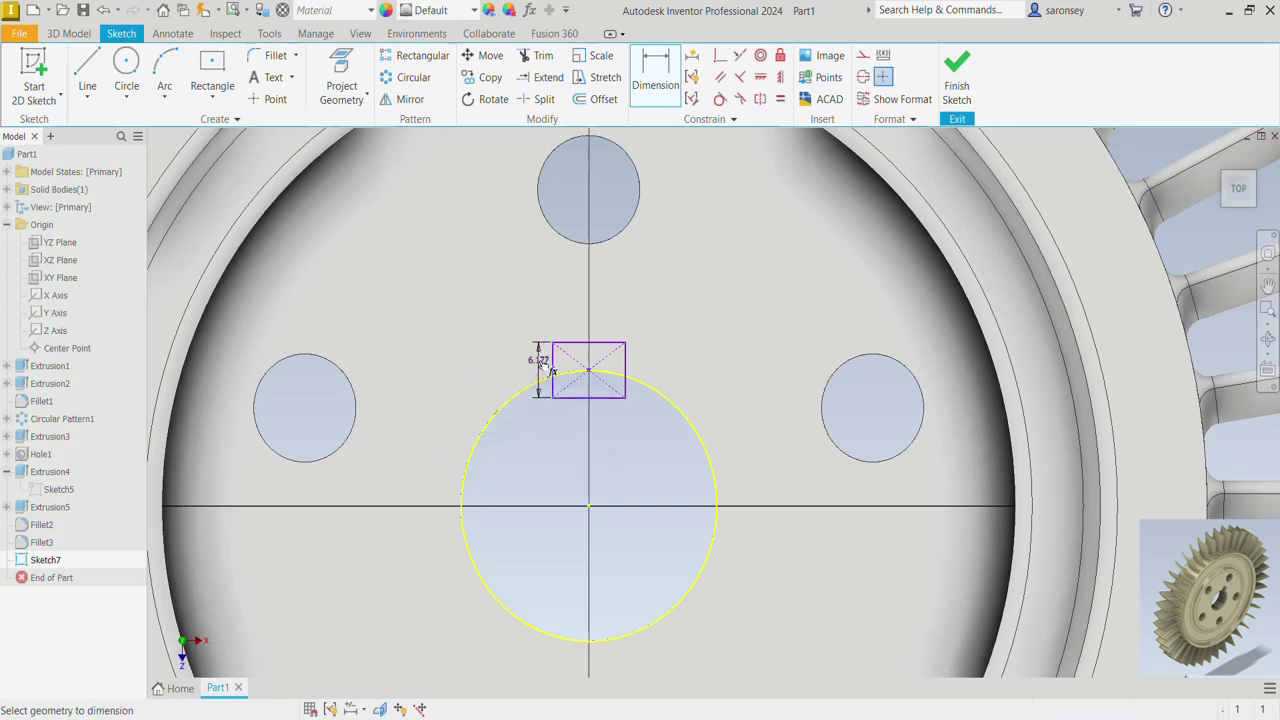
left_click(600, 315)
left_click(618, 305)
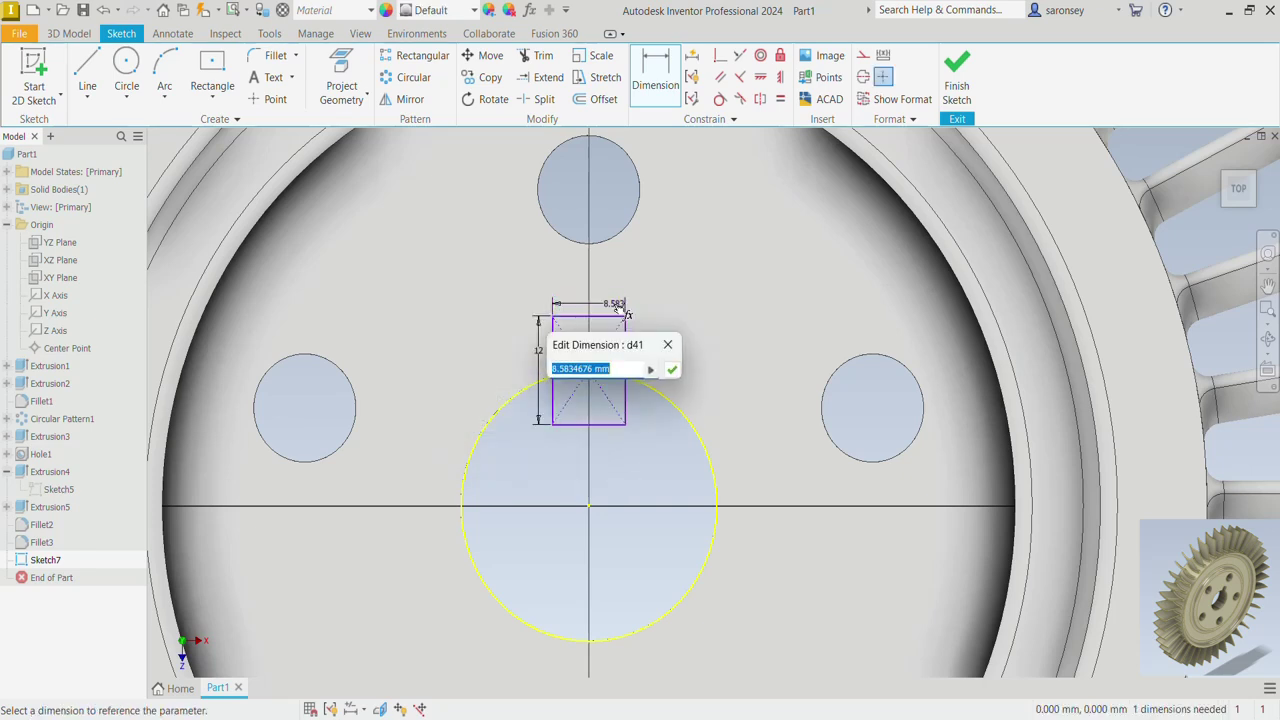
type("6")
key("Return")
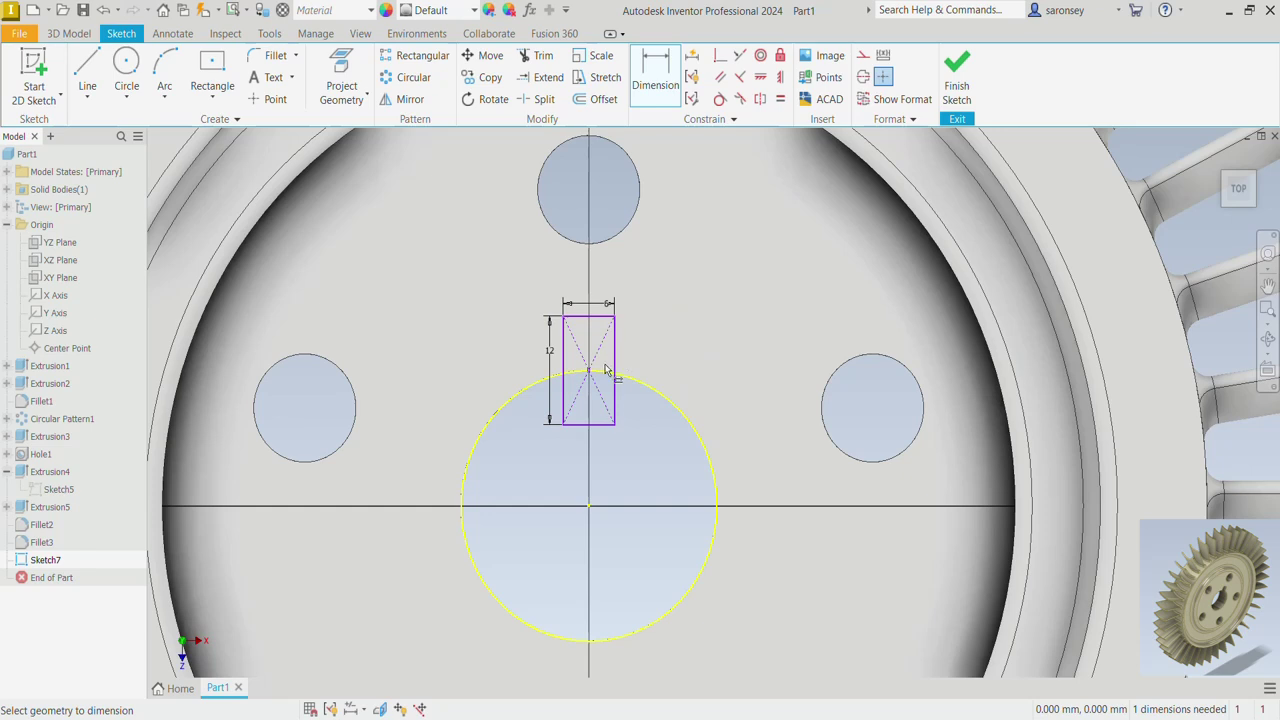
key("Escape")
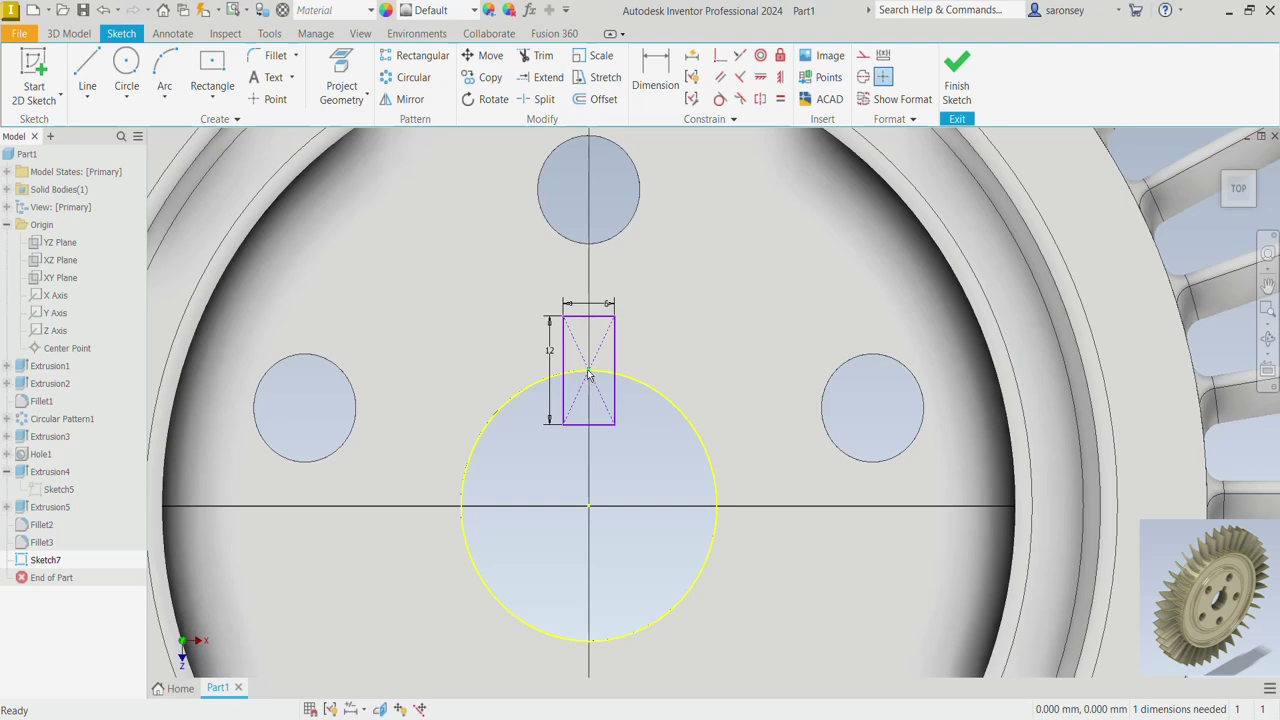
Move the rectangle along the bore's edge and constrain its centre vertically in line with the bore's centre
left_click_drag(588, 371, 646, 360)
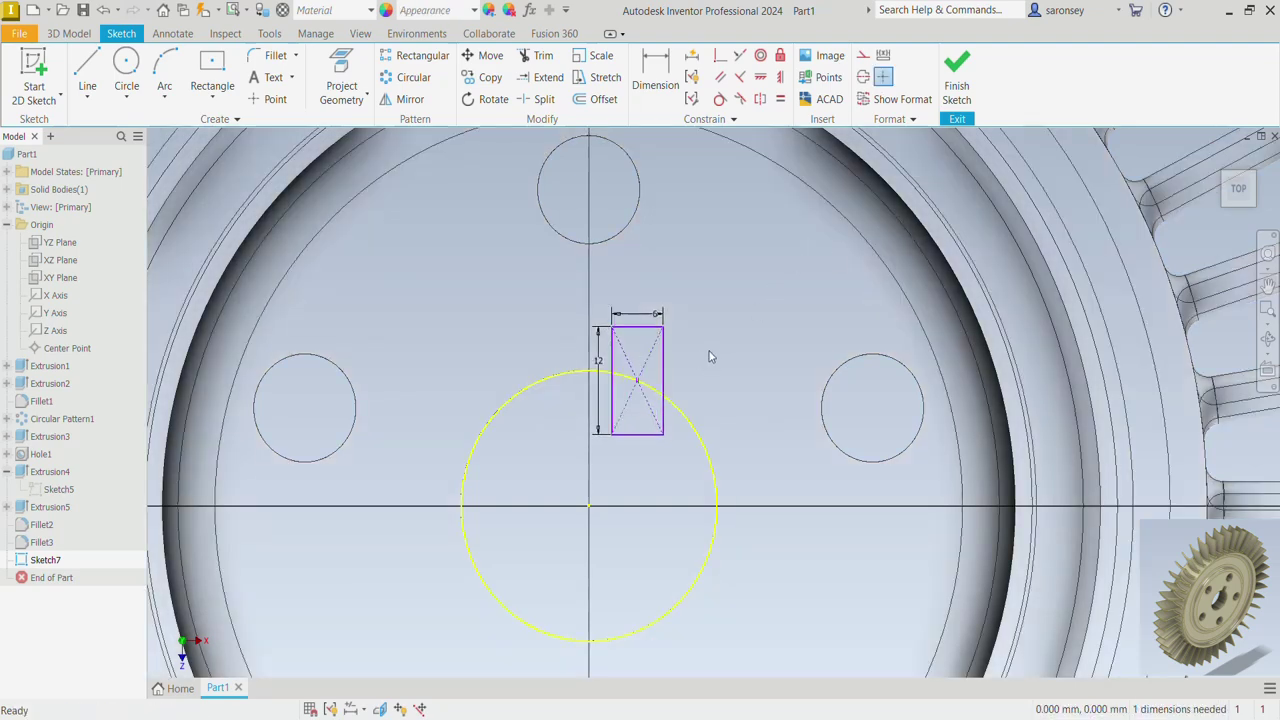
scroll(709, 352, "down", 3)
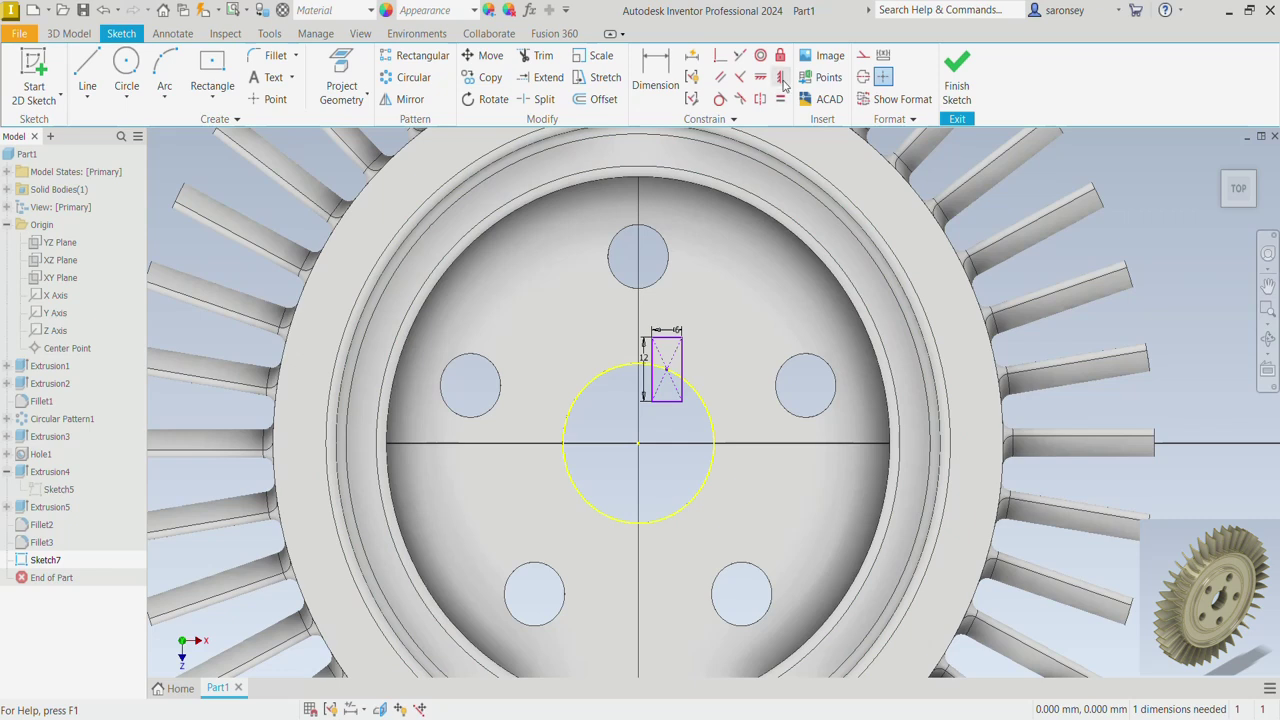
left_click(781, 77)
left_click(665, 369)
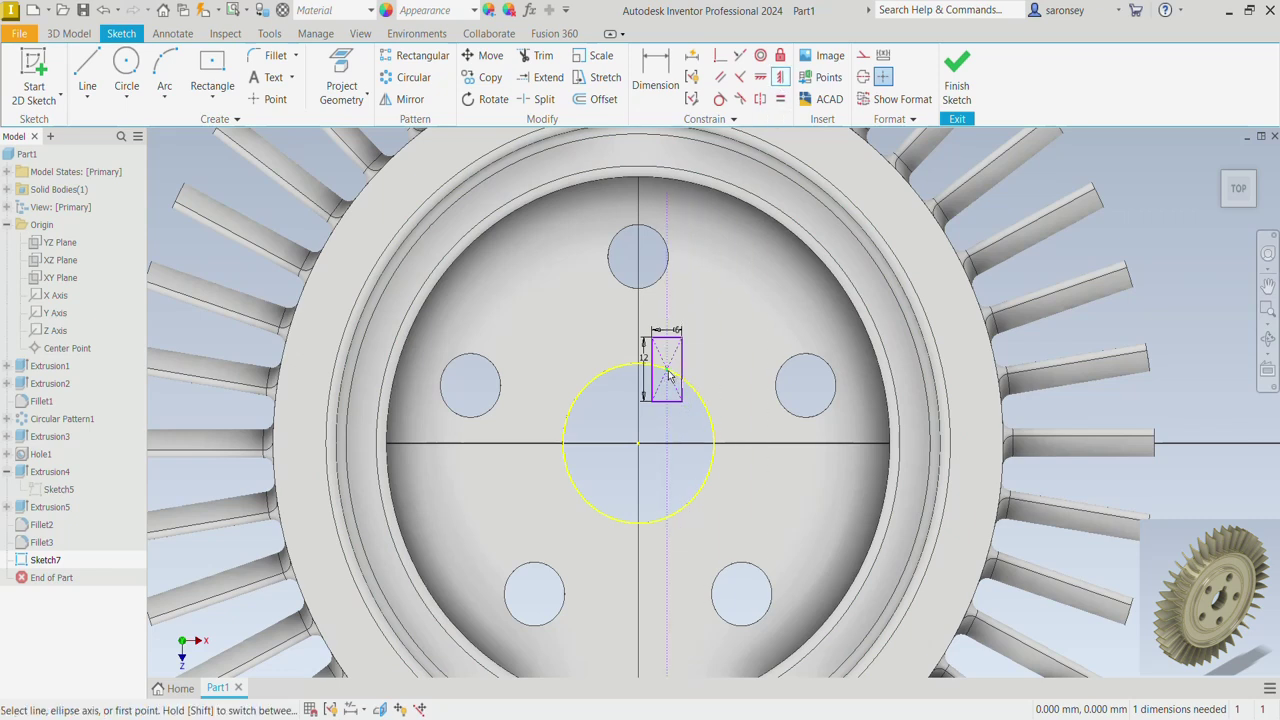
left_click(640, 444)
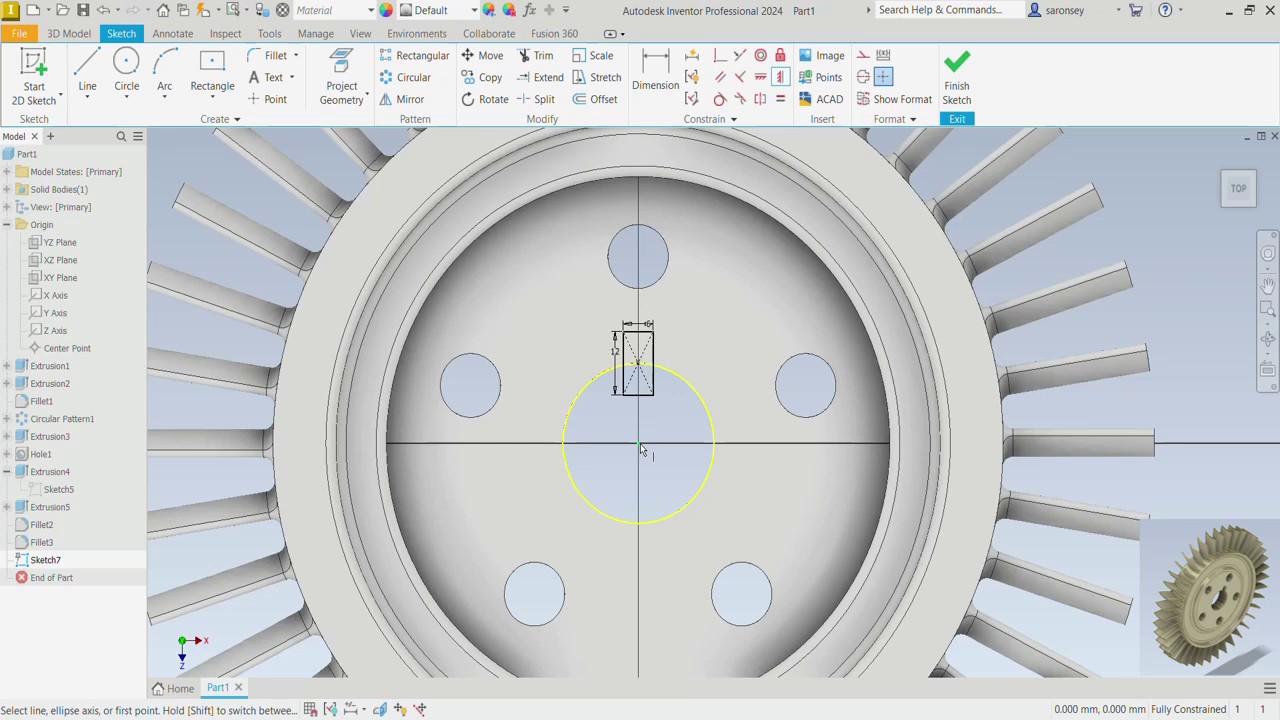
Finish the keyway sketch and extrude both parts of the rectangle as a cut through all, forming the bore's keyway
left_click(956, 75)
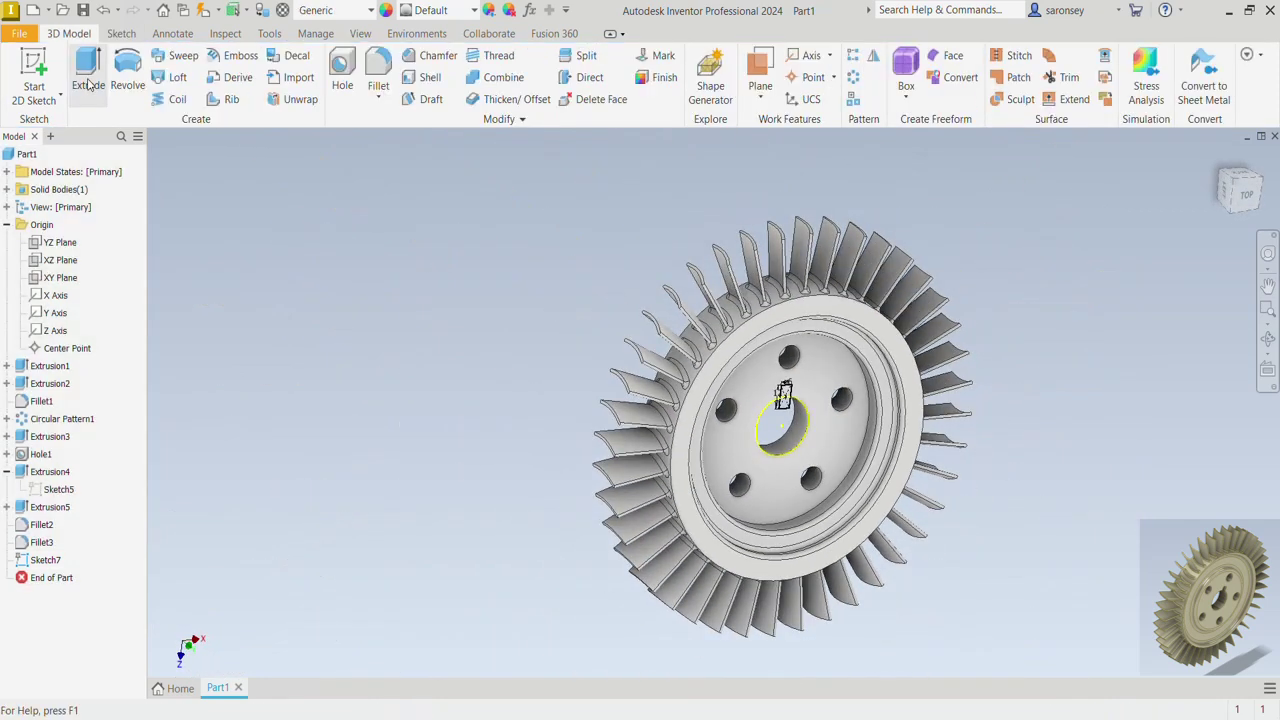
left_click(87, 80)
scroll(817, 386, "up", 5)
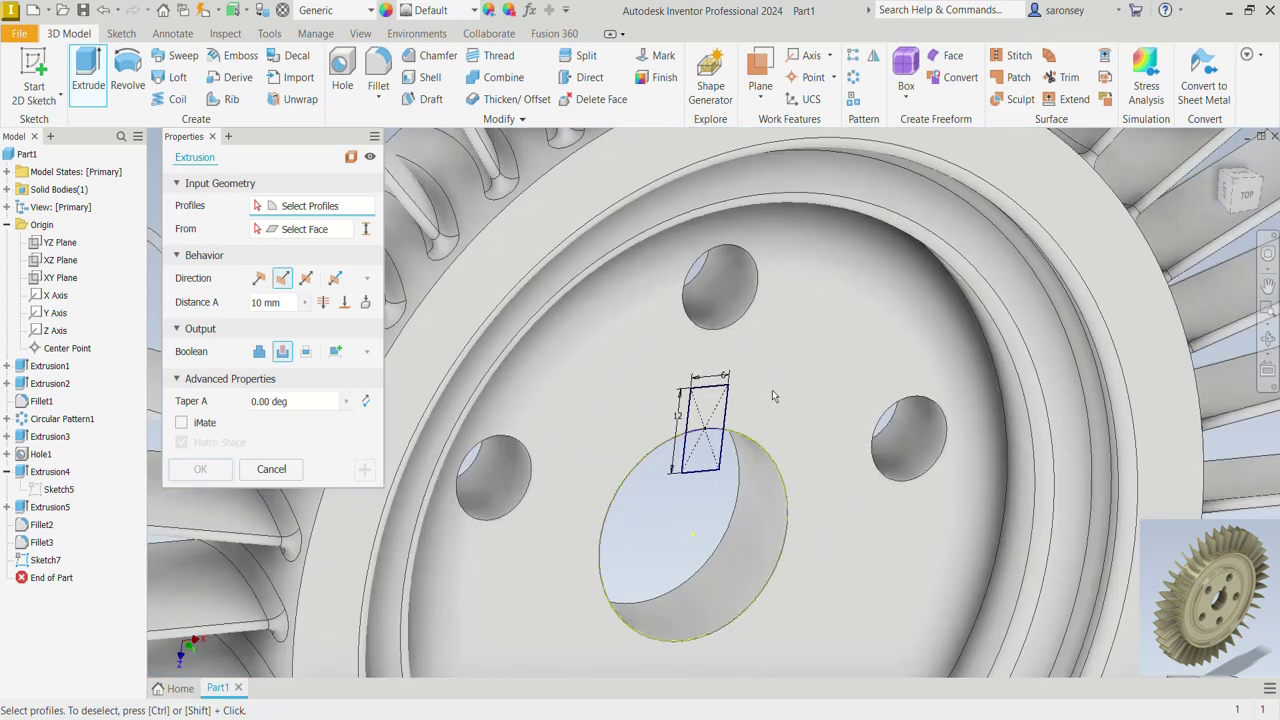
left_click(721, 407)
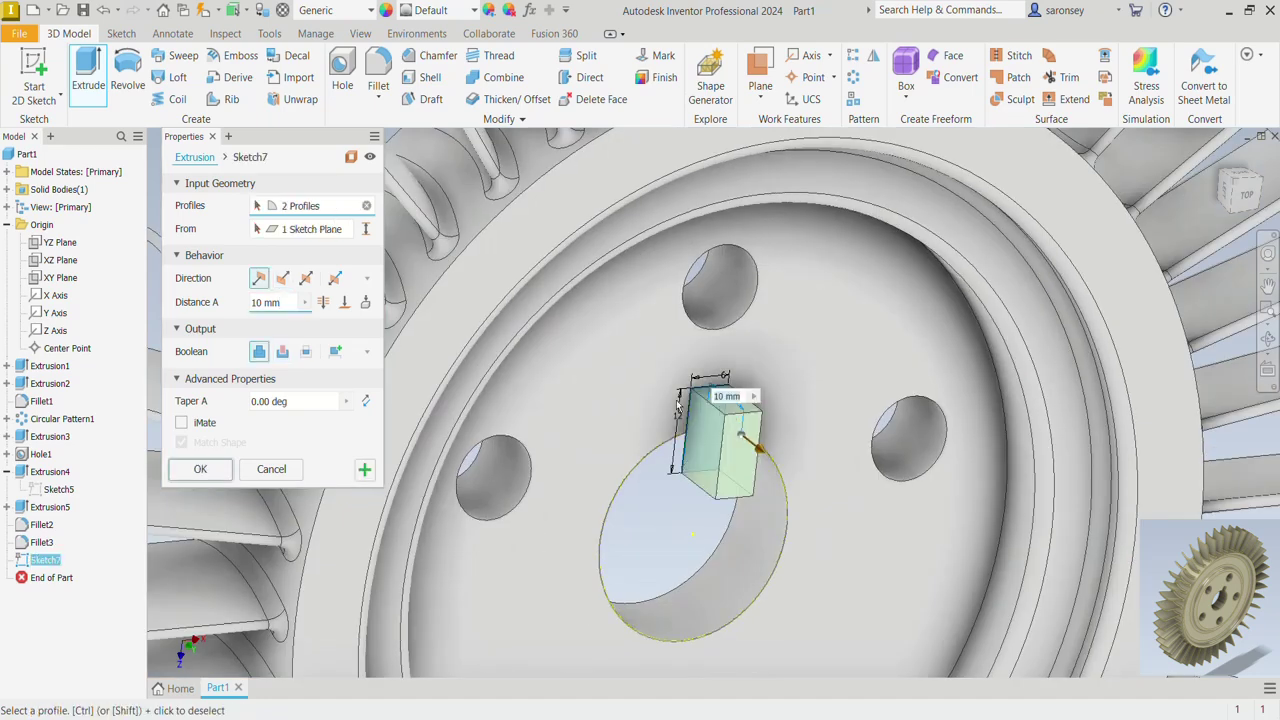
left_click(282, 351)
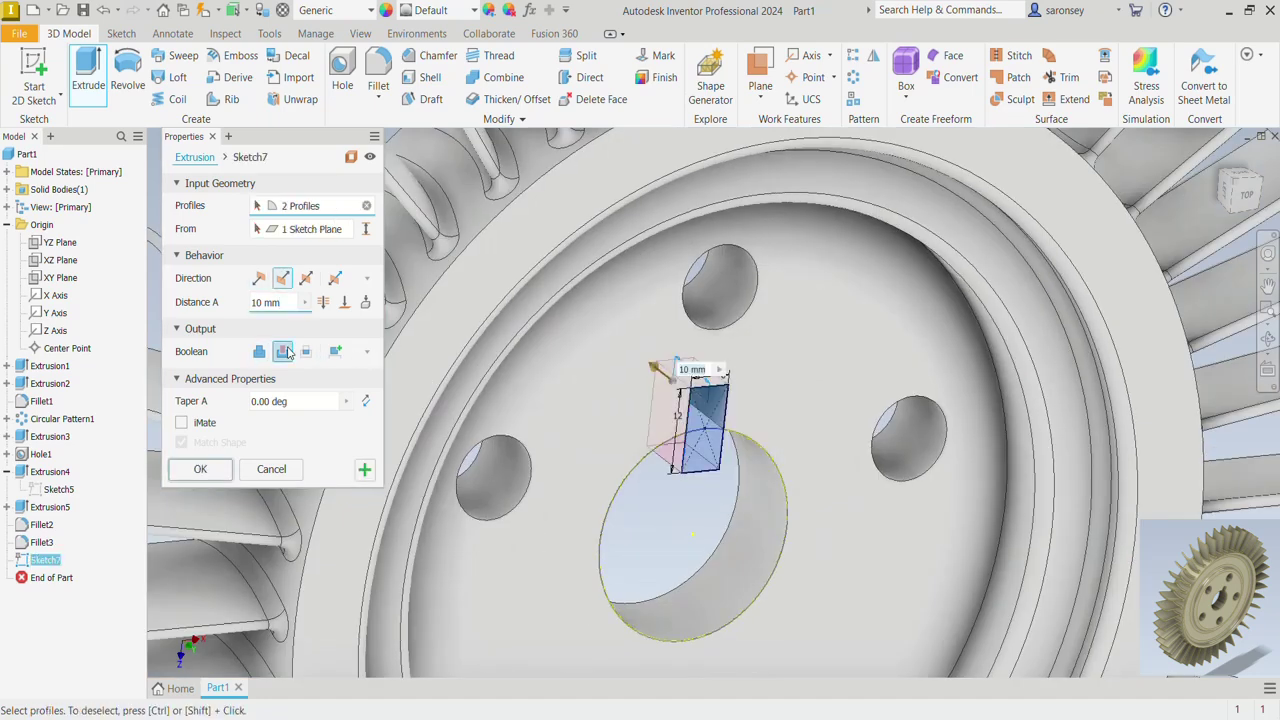
left_click(323, 302)
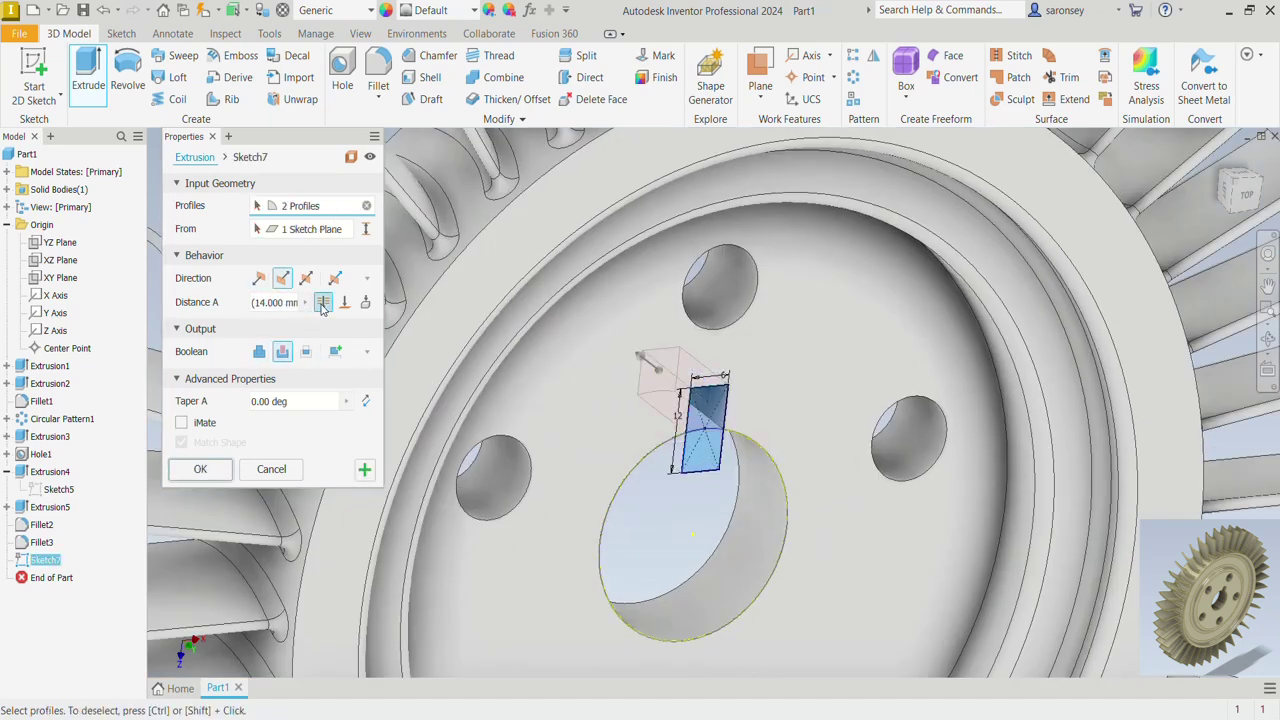
left_click(200, 469)
scroll(904, 516, "down", 3)
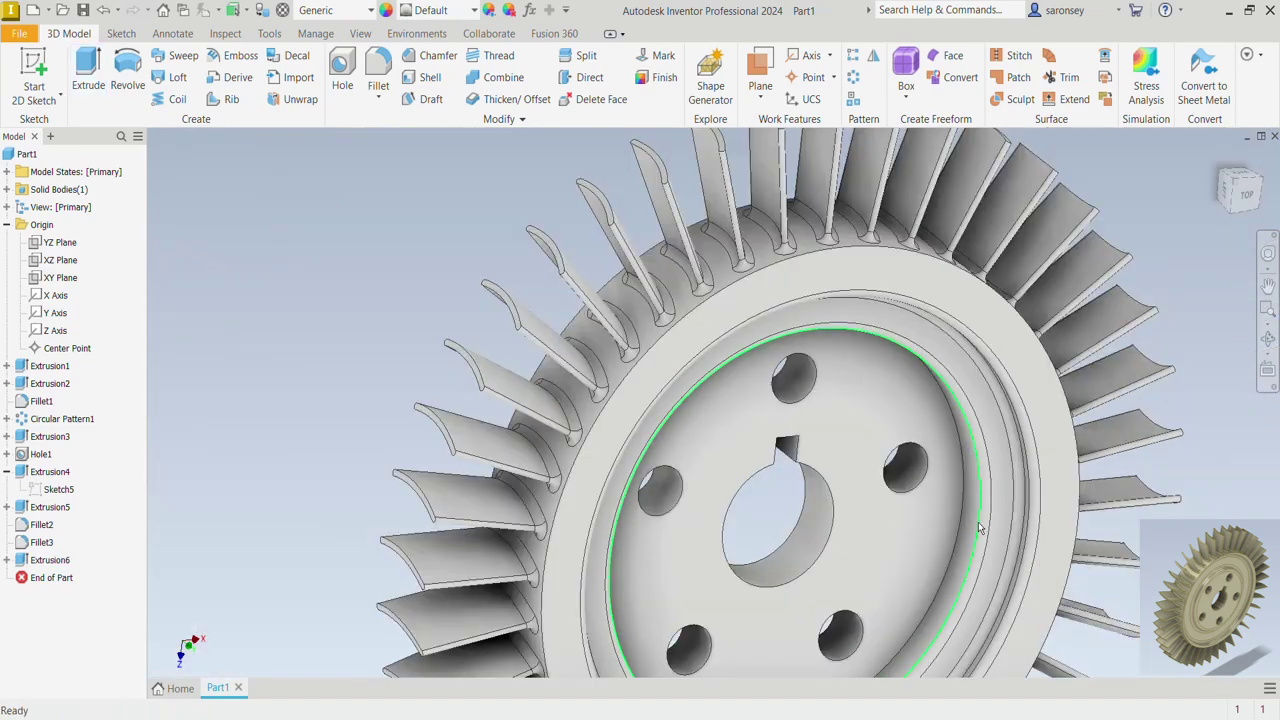
Apply the Chrome - Polished appearance to the whole fan wheel
middle_click_drag(978, 522, 905, 505, "shift")
left_click(1220, 160)
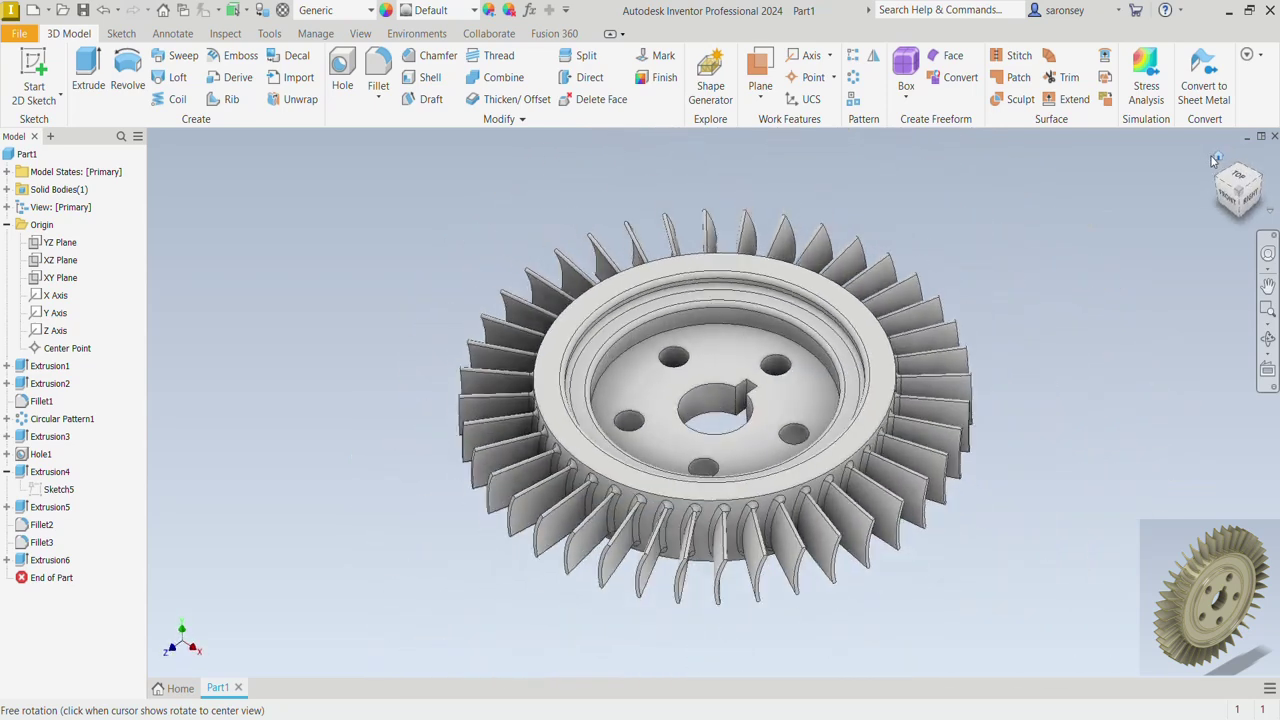
middle_click_drag(1014, 251, 1008, 280, "shift")
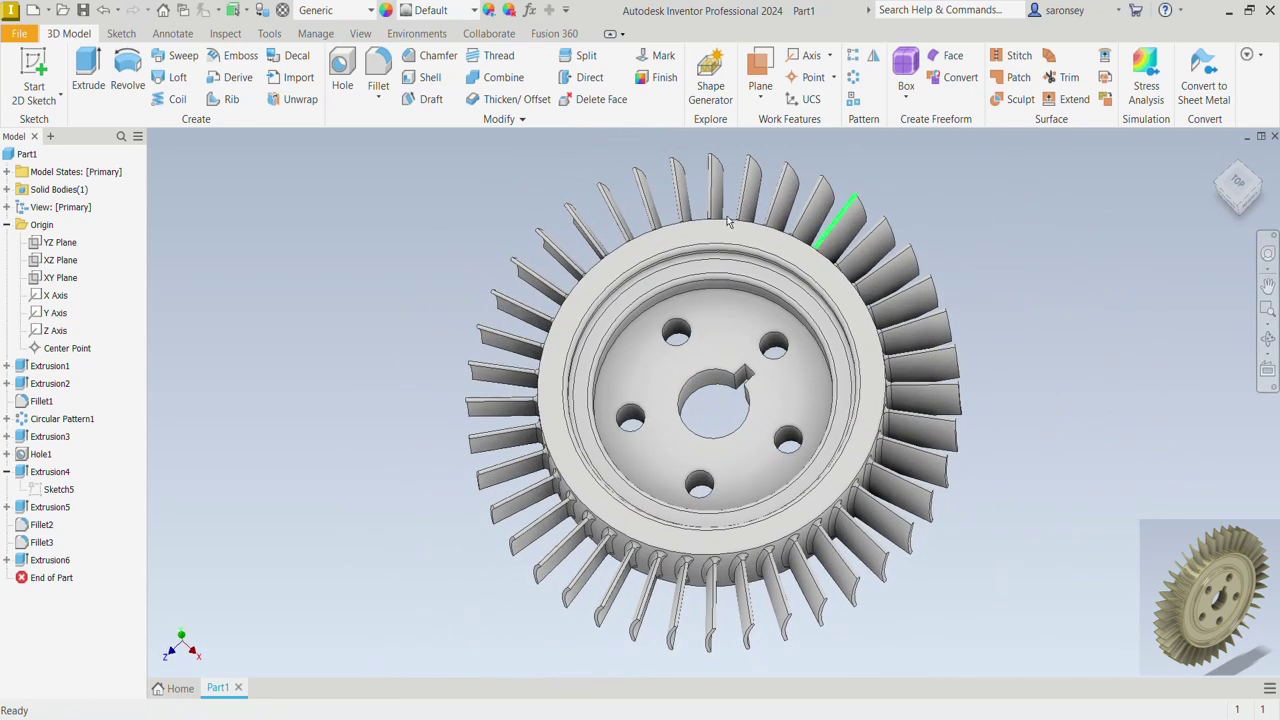
left_click(475, 10)
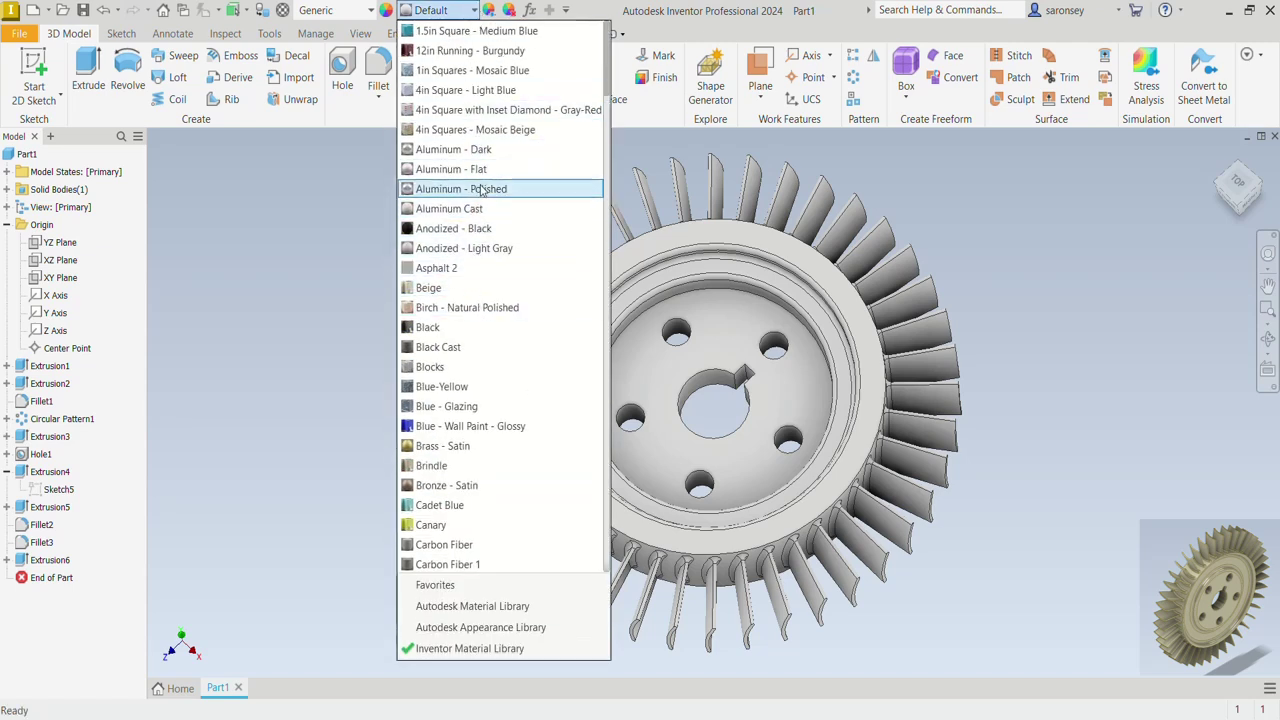
scroll(500, 230, "down", 15)
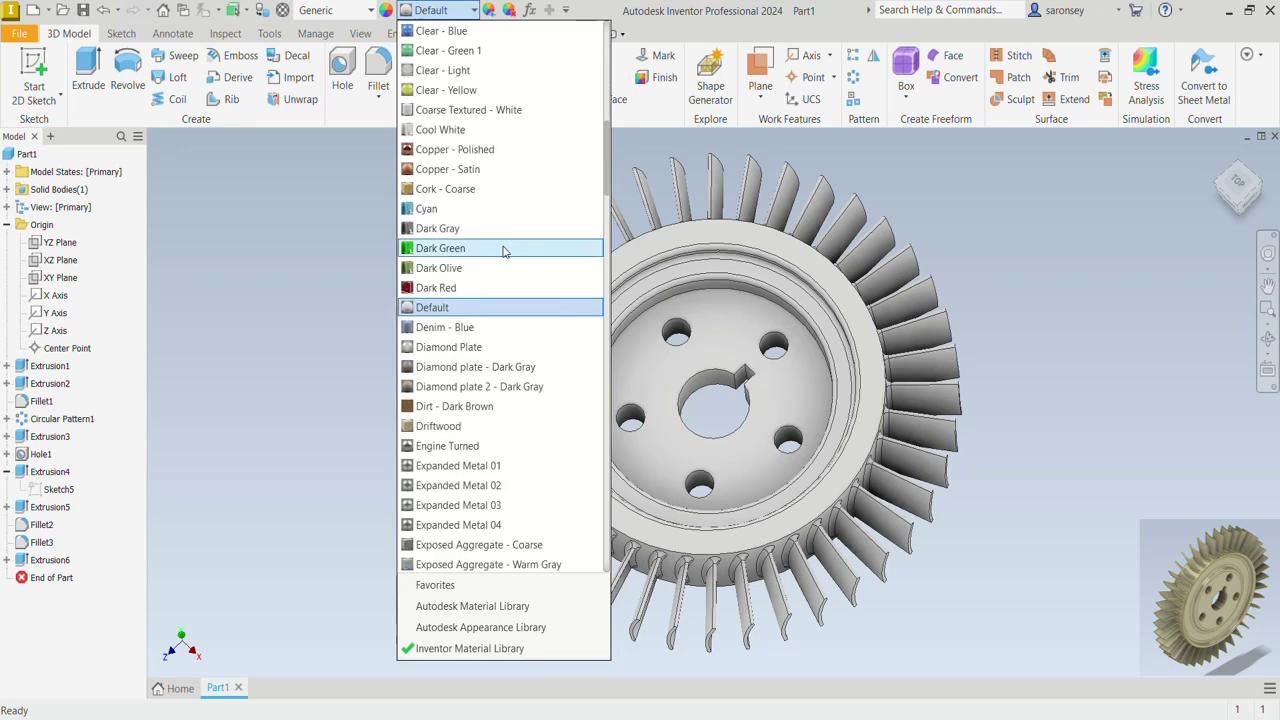
scroll(505, 247, "up", 8)
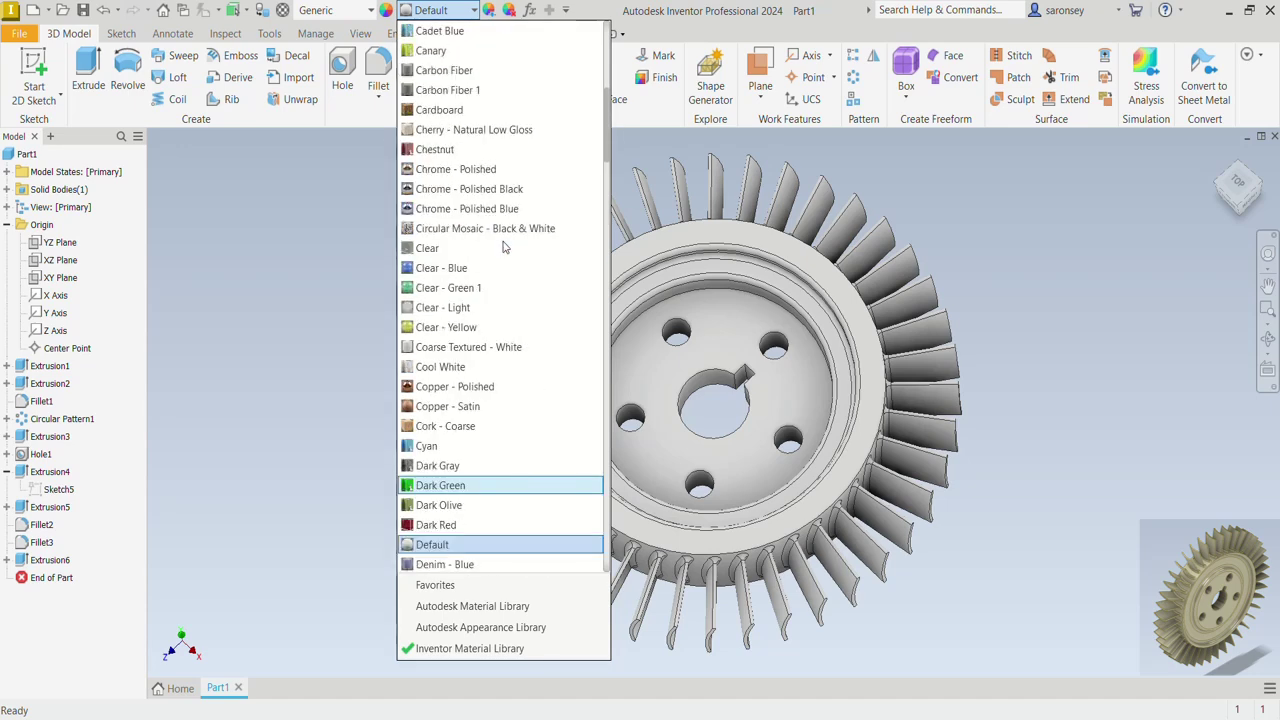
left_click(504, 172)
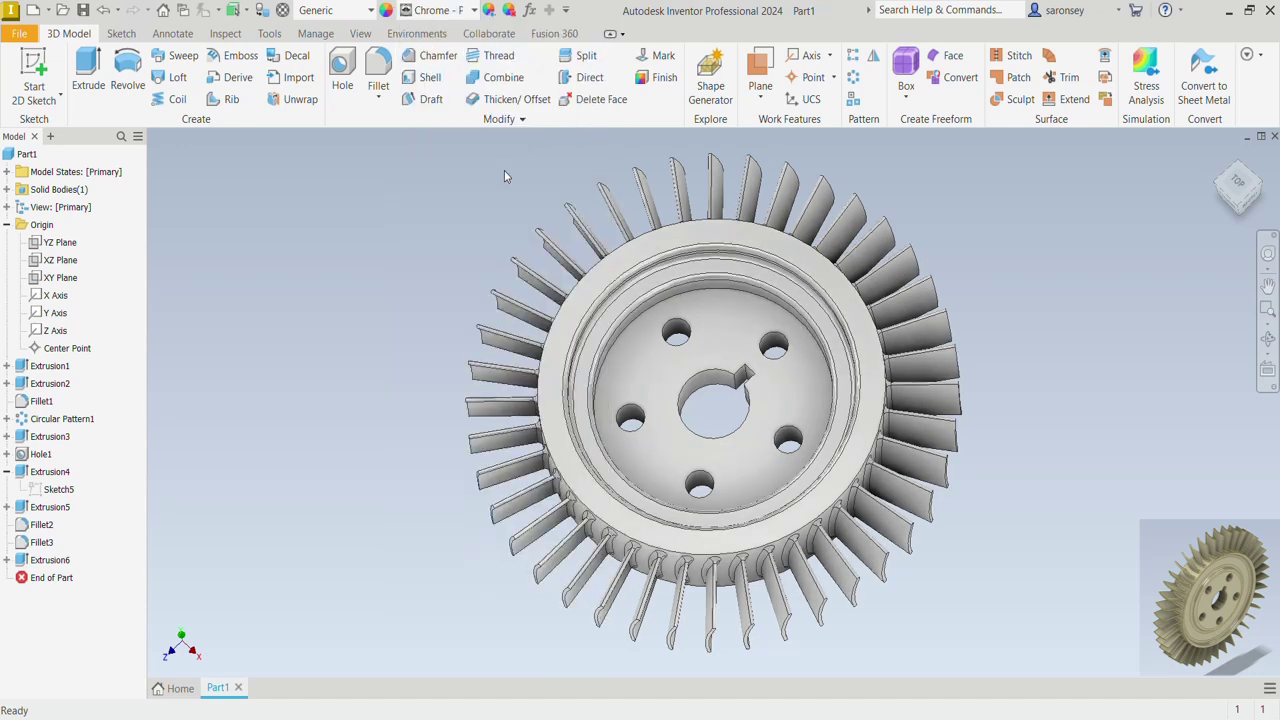
Switch the display to the Realistic visual style and turn on all shadows
middle_click_drag(1045, 294, 1037, 420, "shift")
mouse_move(1037, 375)
middle_mouse_down("shift")
mouse_move(946, 334)
mouse_move(749, 323)
mouse_move(733, 337)
mouse_move(729, 458)
middle_mouse_up("shift")
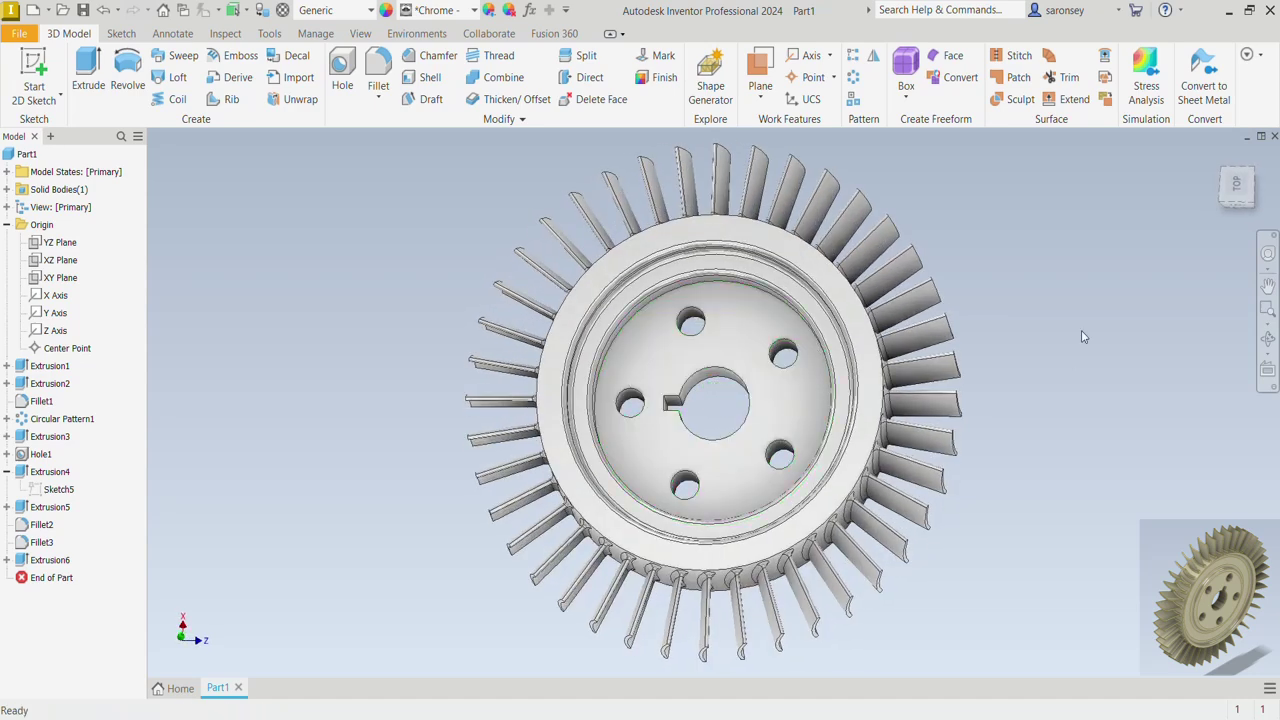
left_click(358, 34)
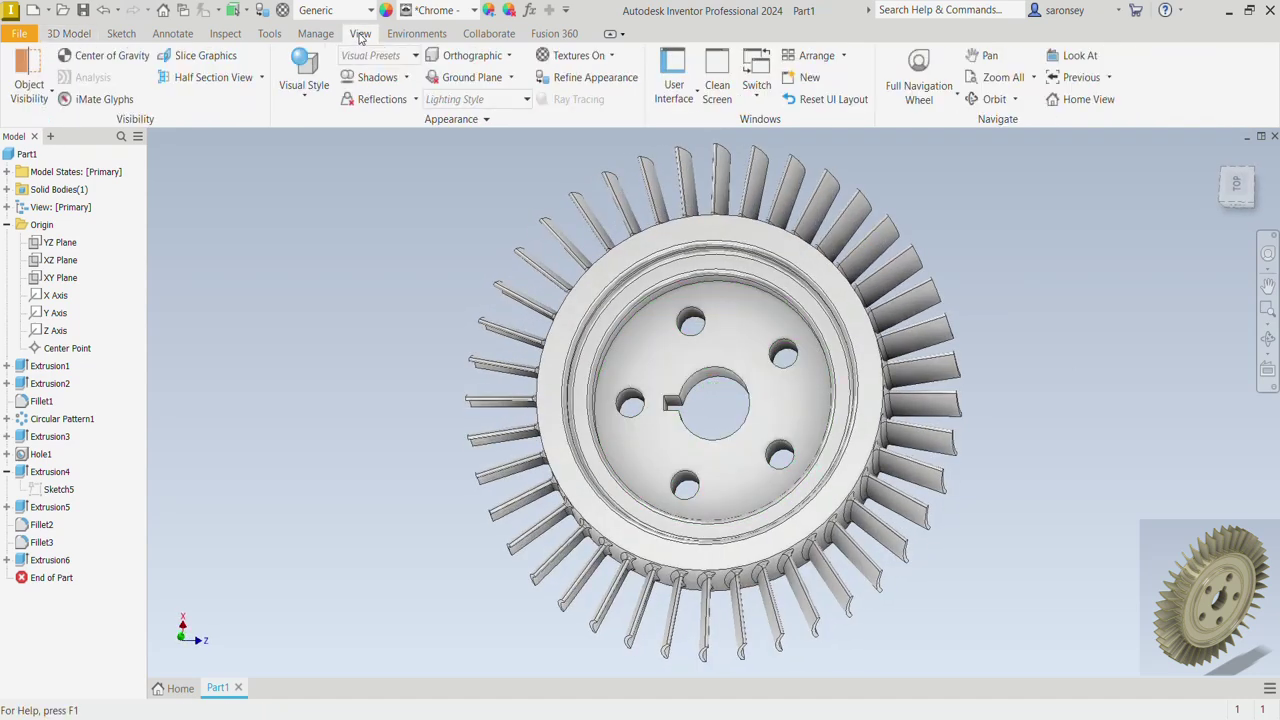
left_click(311, 103)
left_click(348, 128)
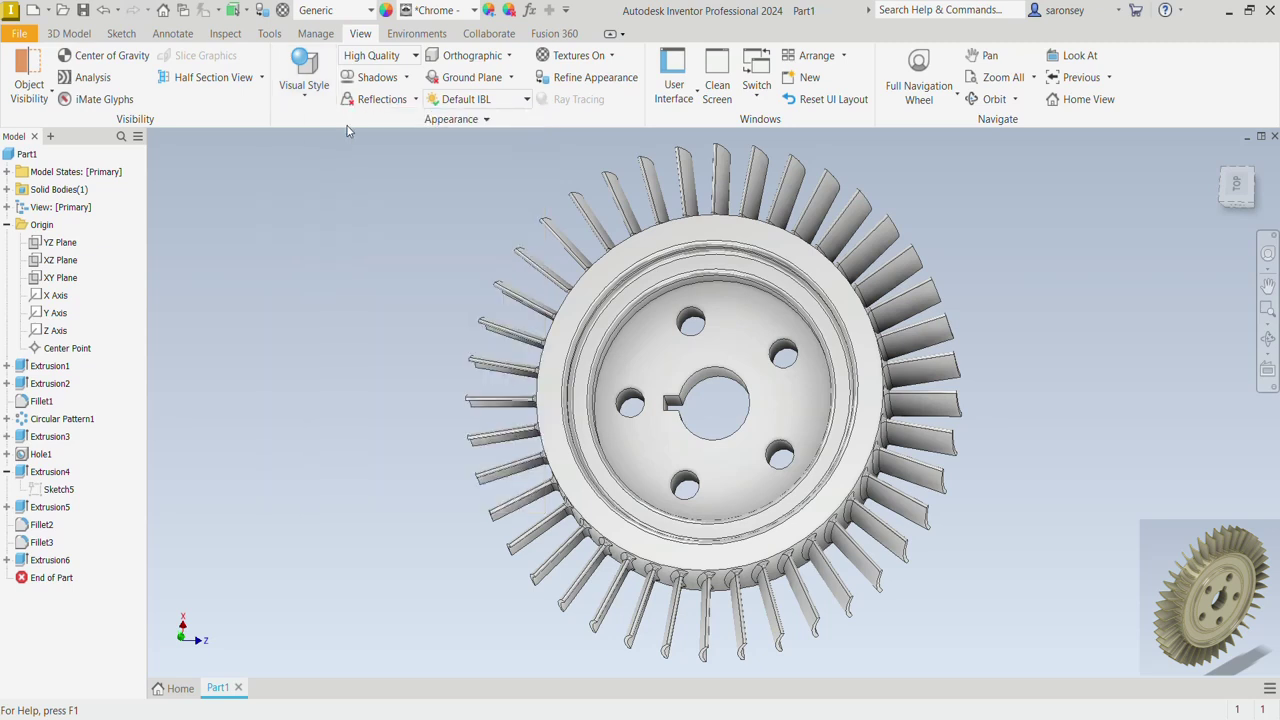
left_click(406, 77)
left_click(403, 100)
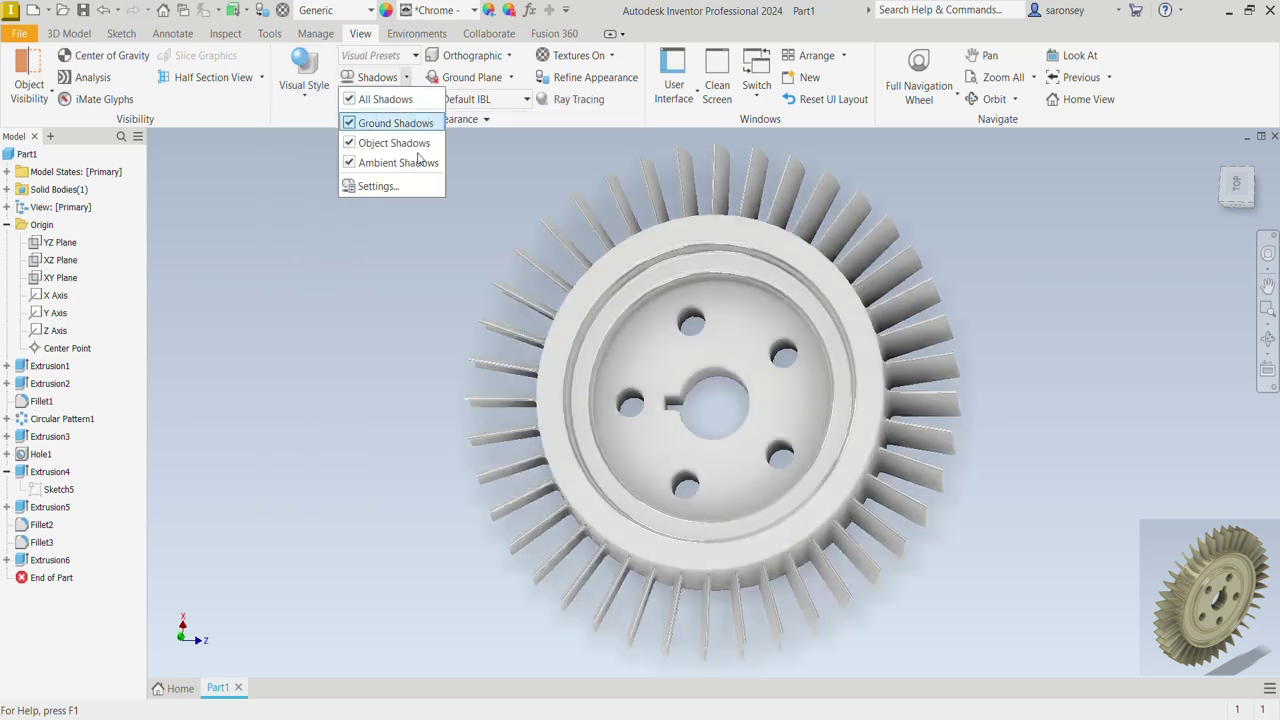
left_click(425, 240)
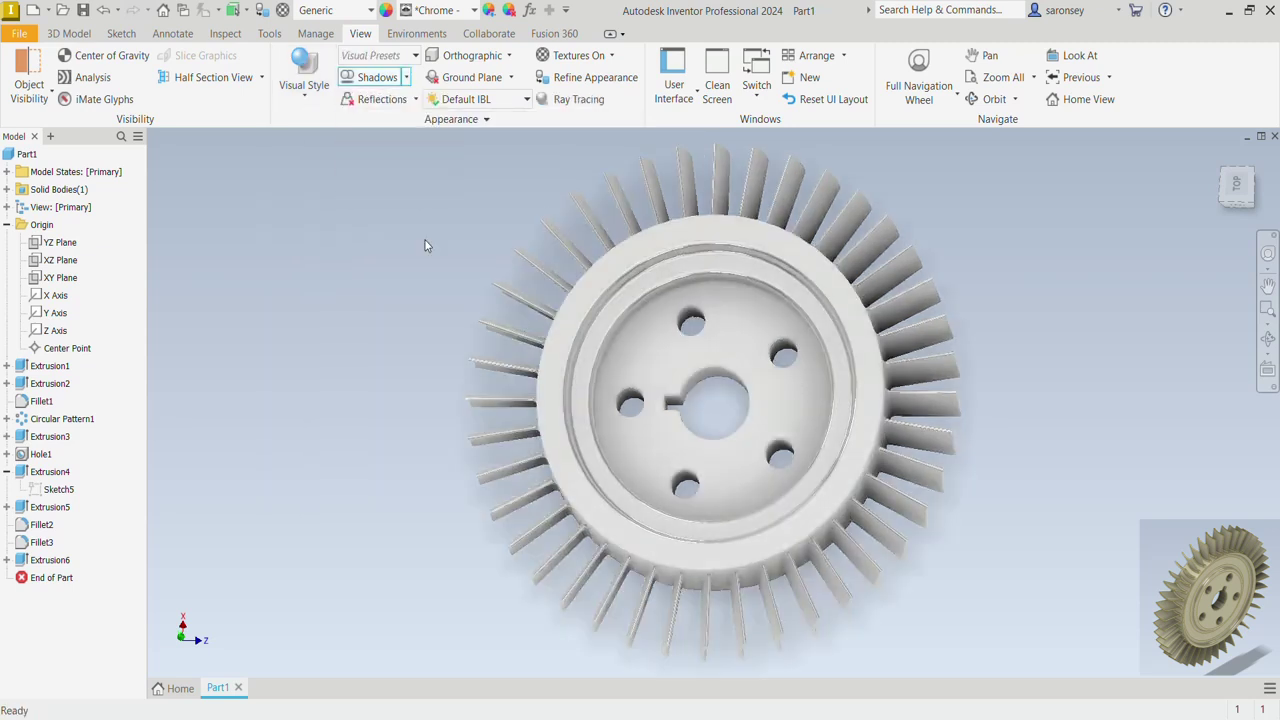
Turn on reflections and show the ground plane beneath the fan wheel
left_click(415, 99)
left_click(405, 121)
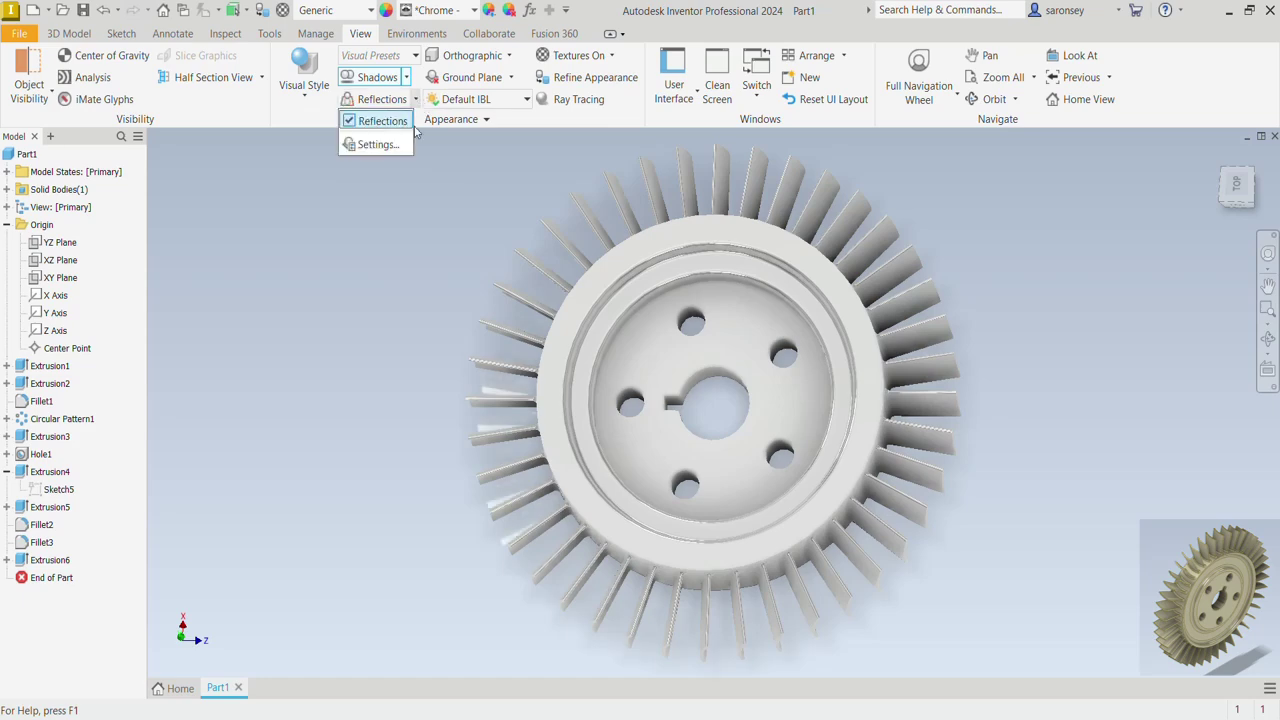
left_click(448, 222)
left_click(510, 77)
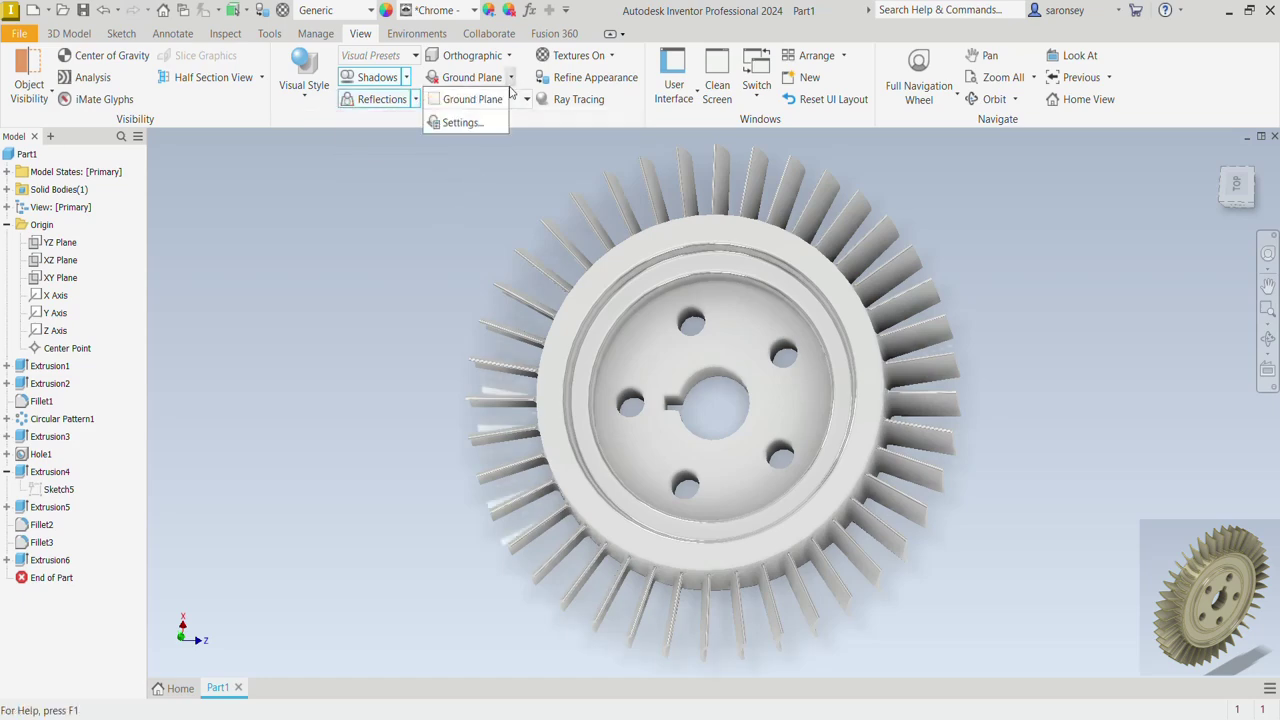
left_click(465, 99)
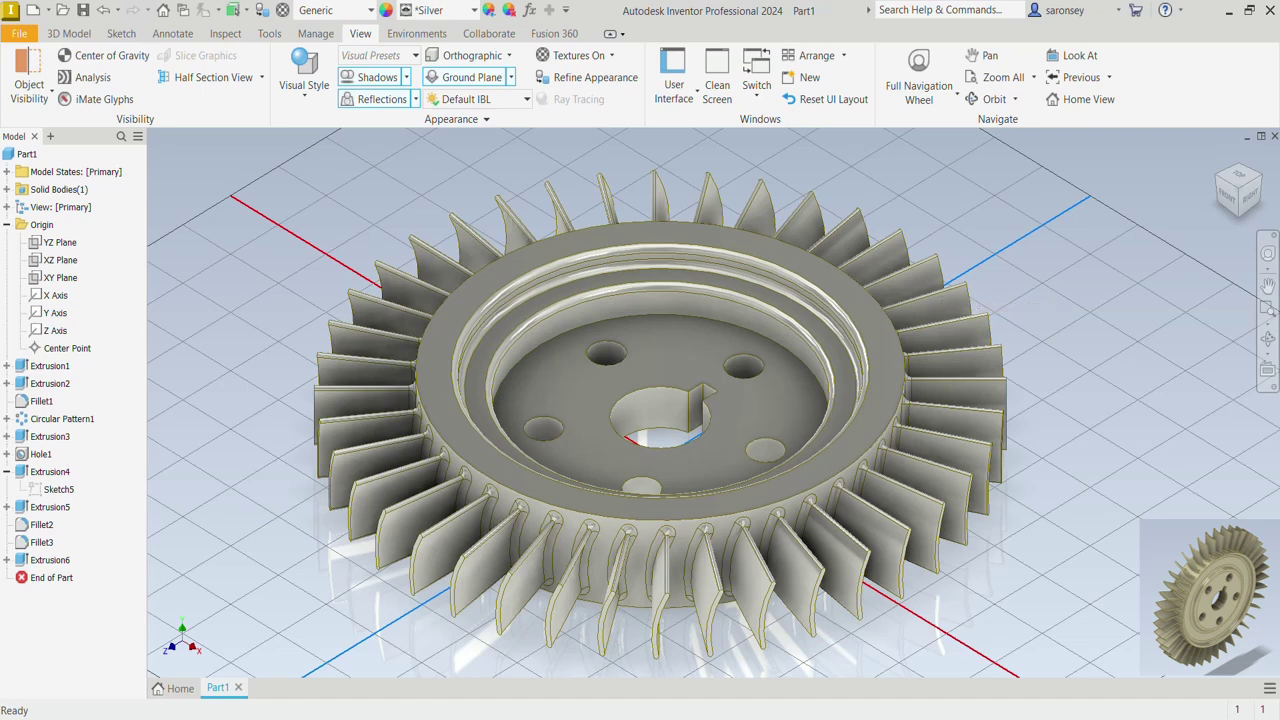